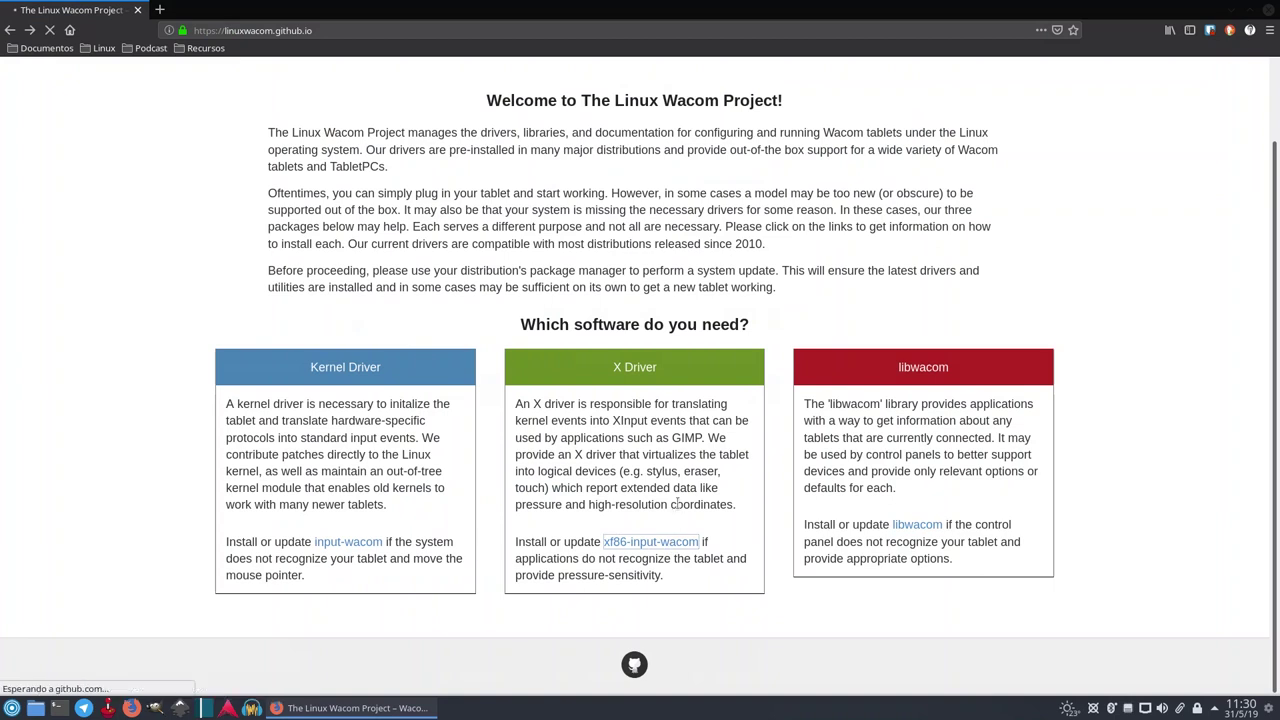
Review the xf86-input-wacom driver installation and source-build instructions, and return to the Linux Wacom Project home page.
{"action": "scroll", "coordinate": [678, 505], "scroll_direction": "down", "scroll_amount": 3}
{"action": "scroll", "coordinate": [678, 505], "scroll_direction": "down", "scroll_amount": 10}
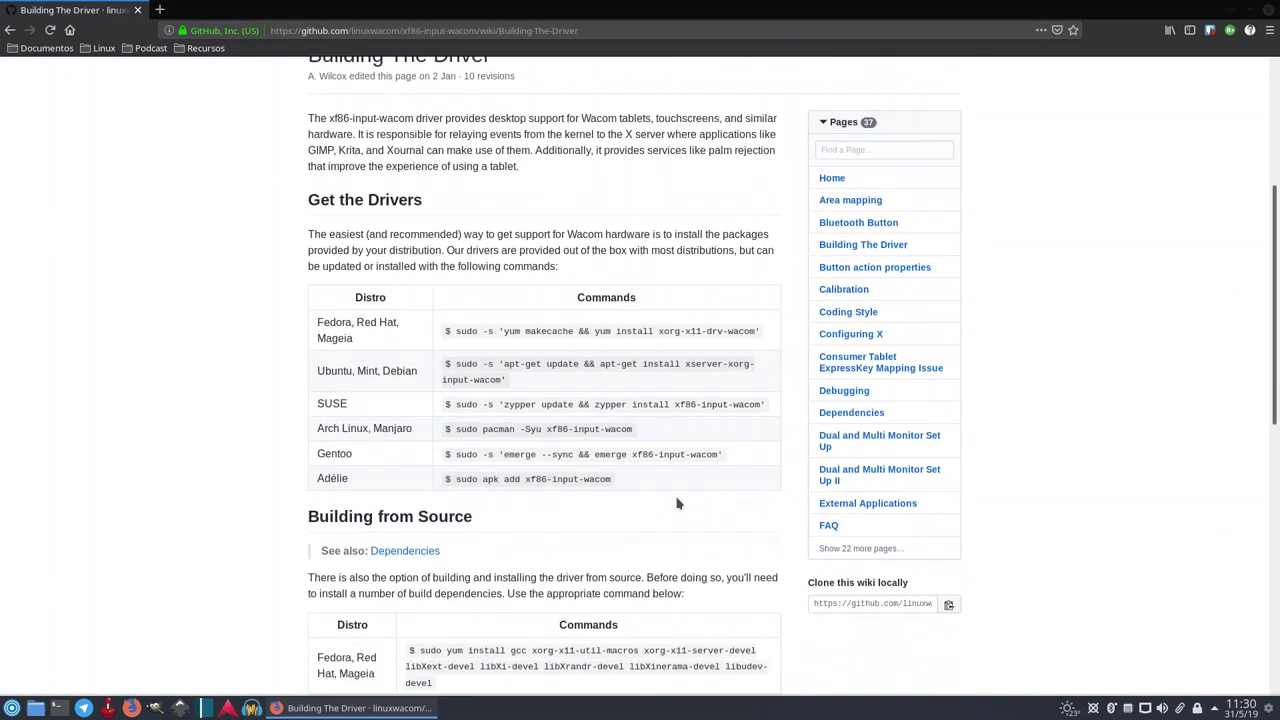
{"action": "scroll", "coordinate": [678, 505], "scroll_direction": "down", "scroll_amount": 1}
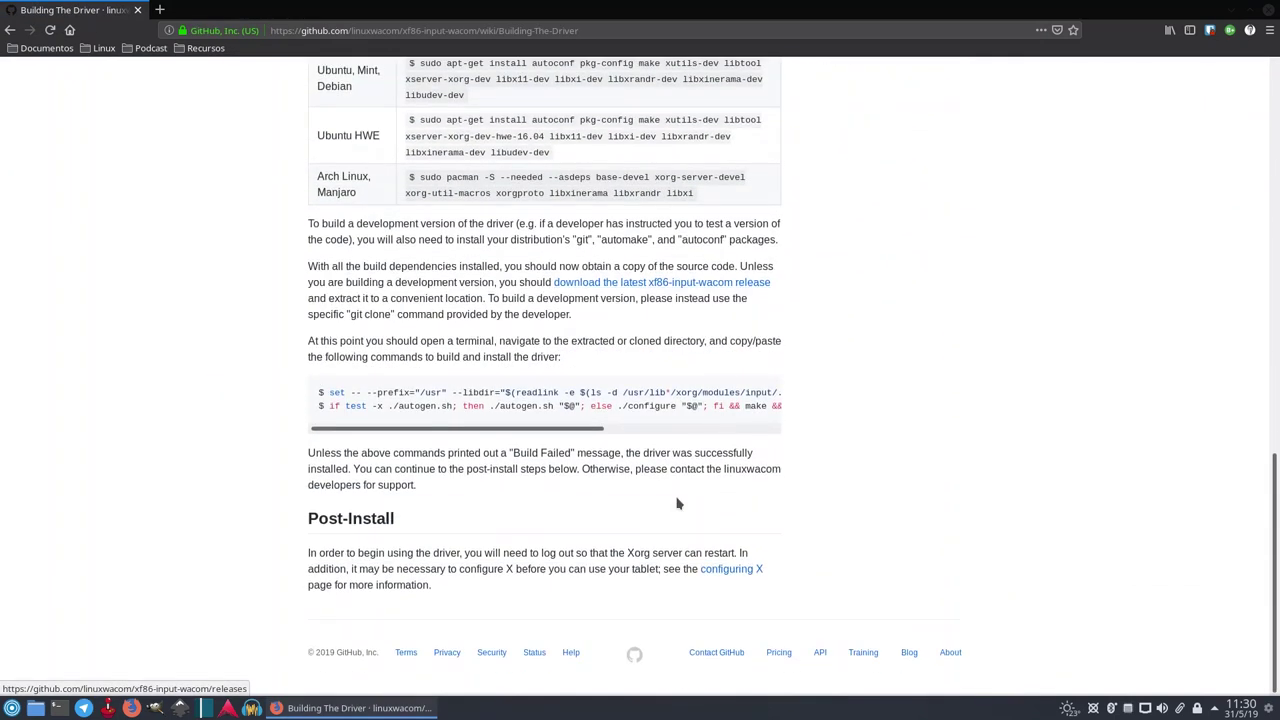
{"action": "scroll", "coordinate": [678, 505], "scroll_direction": "up", "scroll_amount": 5}
{"action": "scroll", "coordinate": [678, 500], "scroll_direction": "up", "scroll_amount": 8}
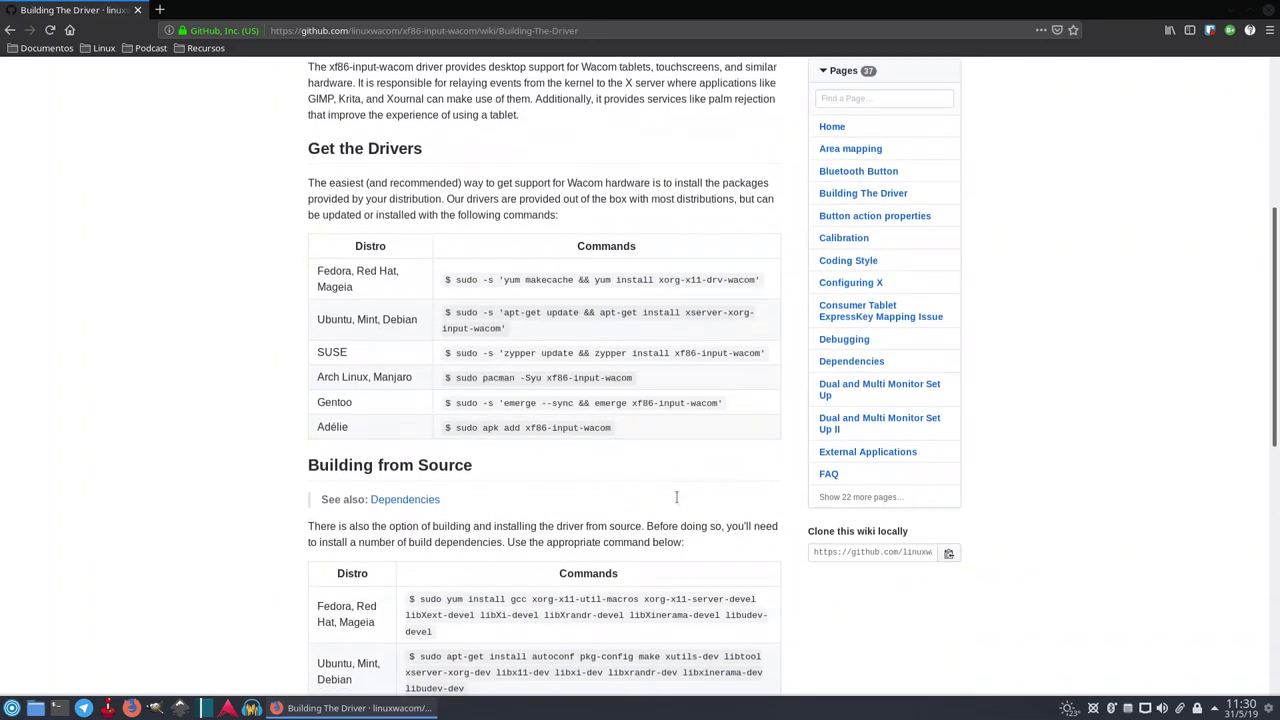
{"action": "left_click", "coordinate": [10, 30]}
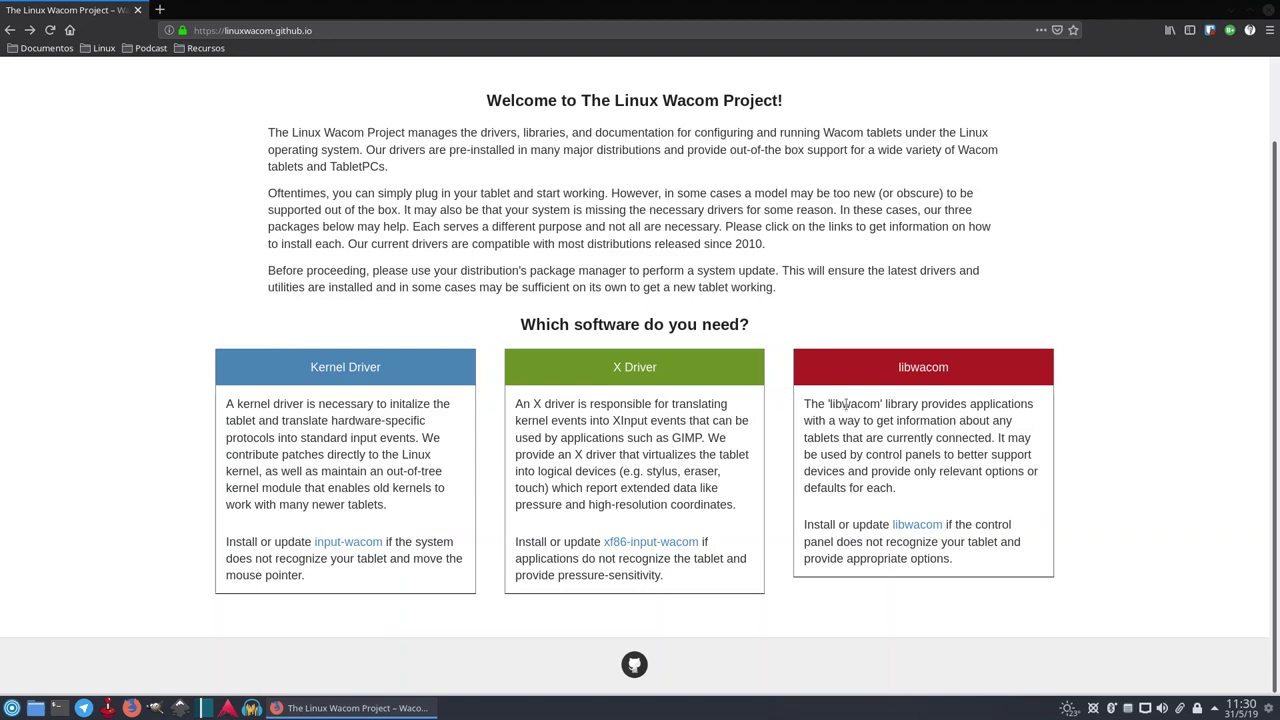
Switch to GIMP and open the recently used image presentation-2320135_1920.jpg.
{"action": "left_click", "coordinate": [1257, 9]}
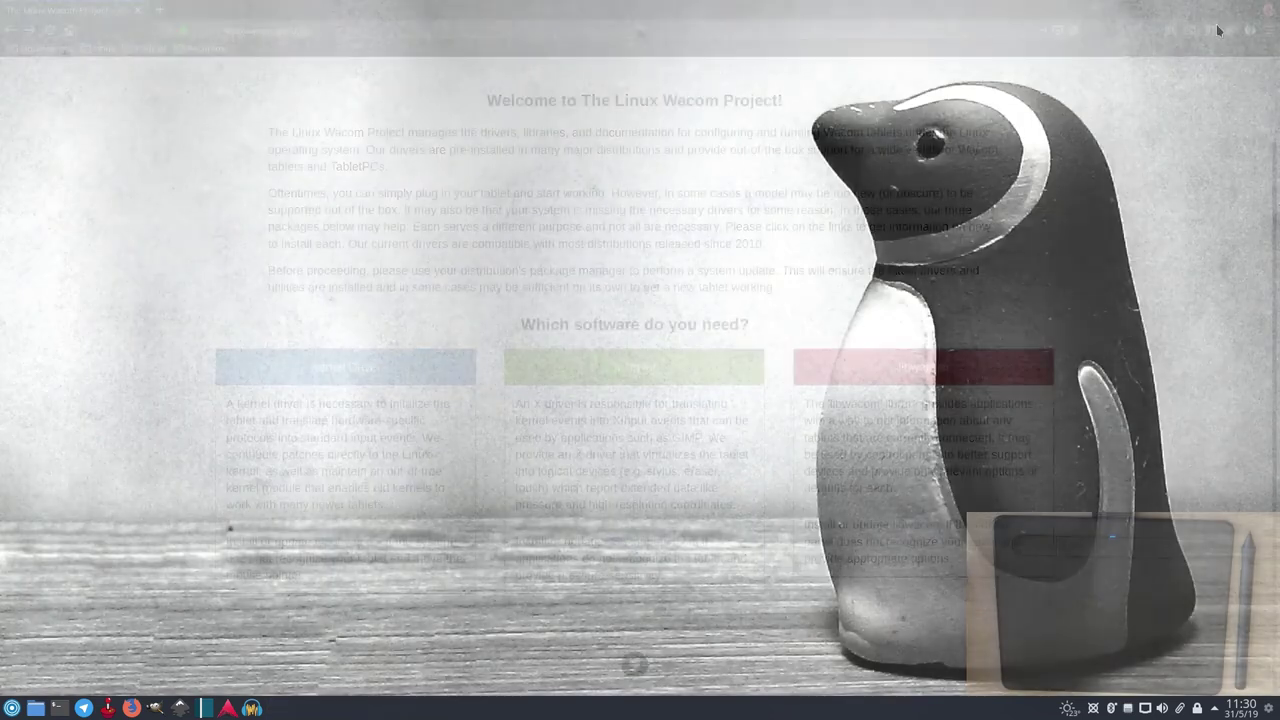
{"action": "left_click", "coordinate": [177, 708]}
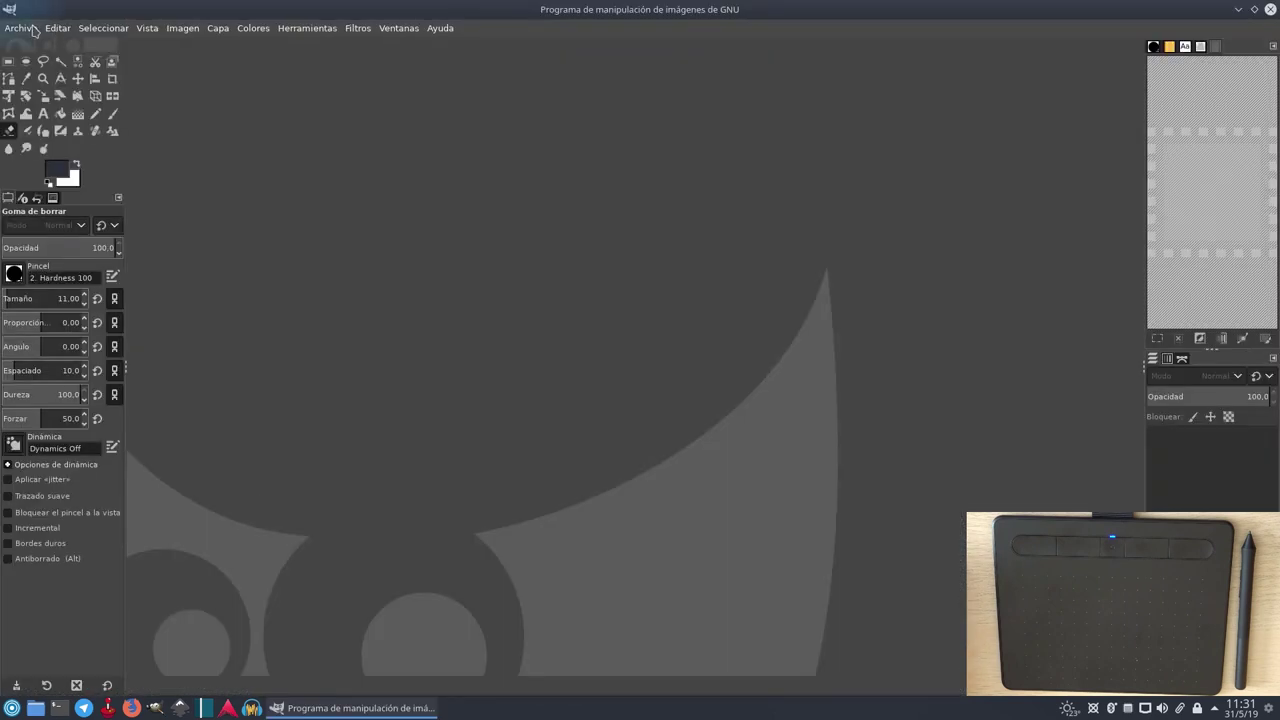
{"action": "left_click", "coordinate": [30, 28]}
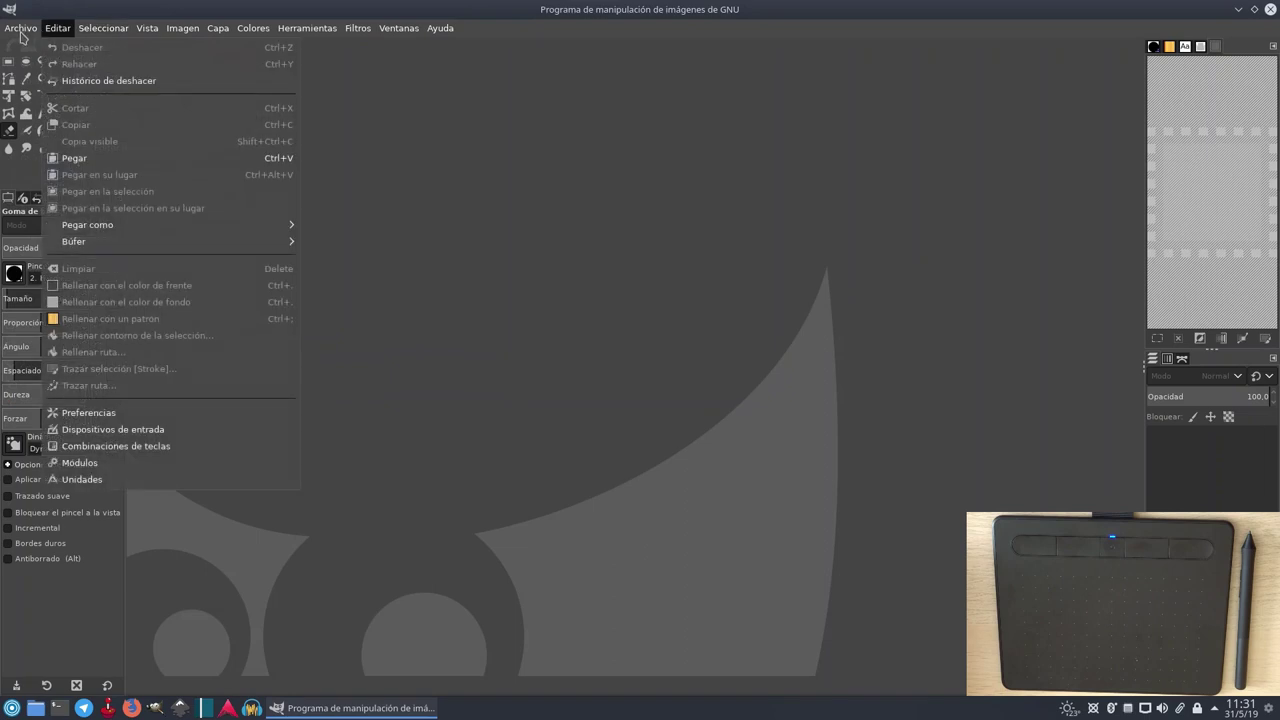
{"action": "left_click", "coordinate": [20, 30]}
{"action": "left_click", "coordinate": [20, 28]}
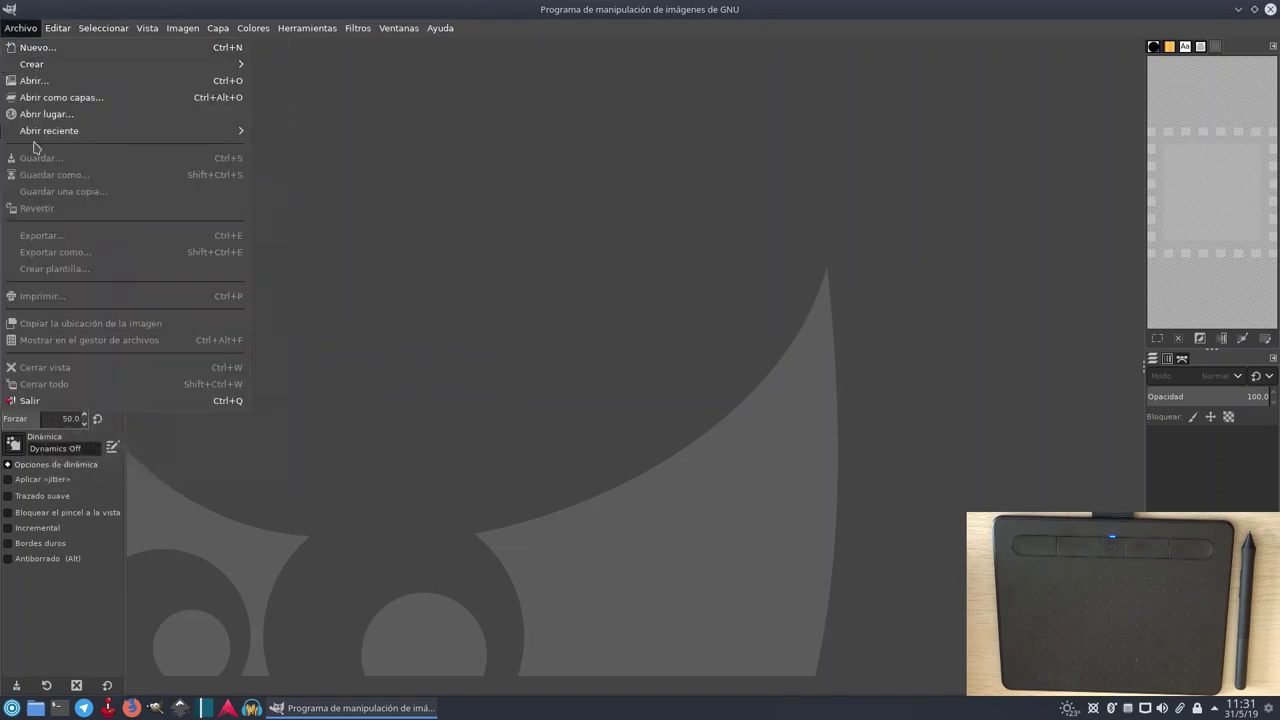
{"action": "mouse_move", "coordinate": [110, 133]}
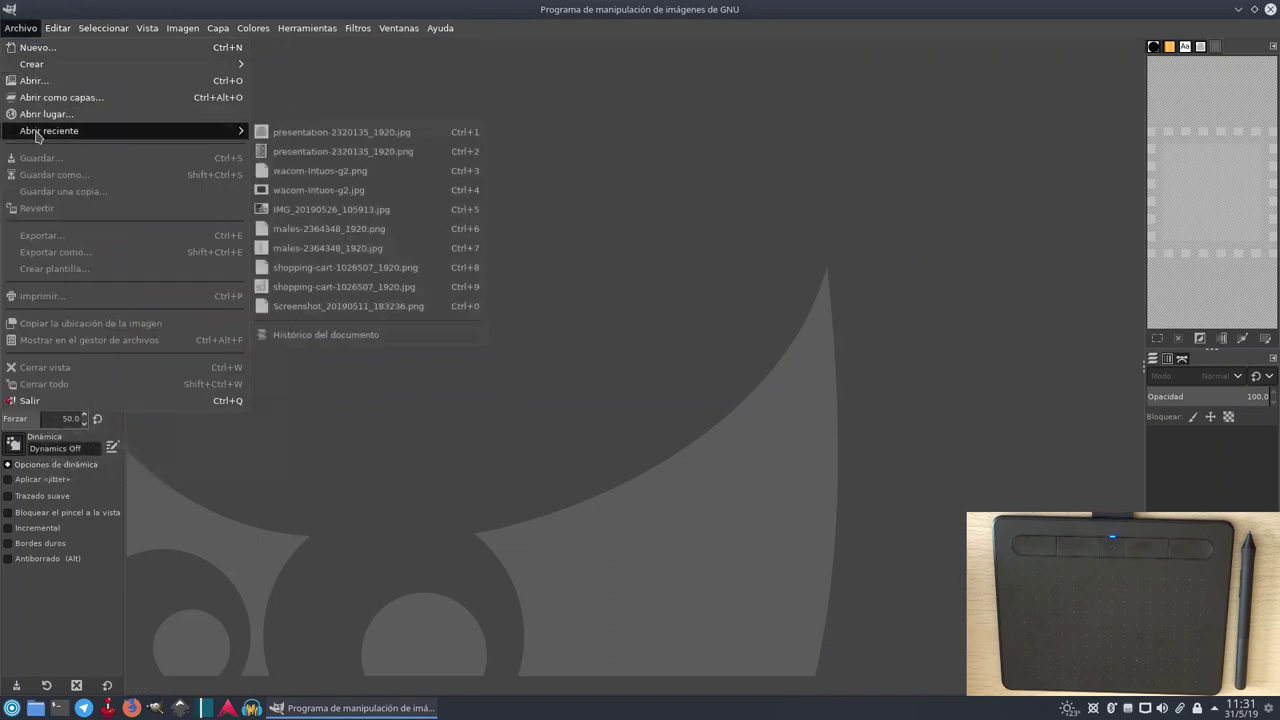
{"action": "left_click", "coordinate": [293, 135]}
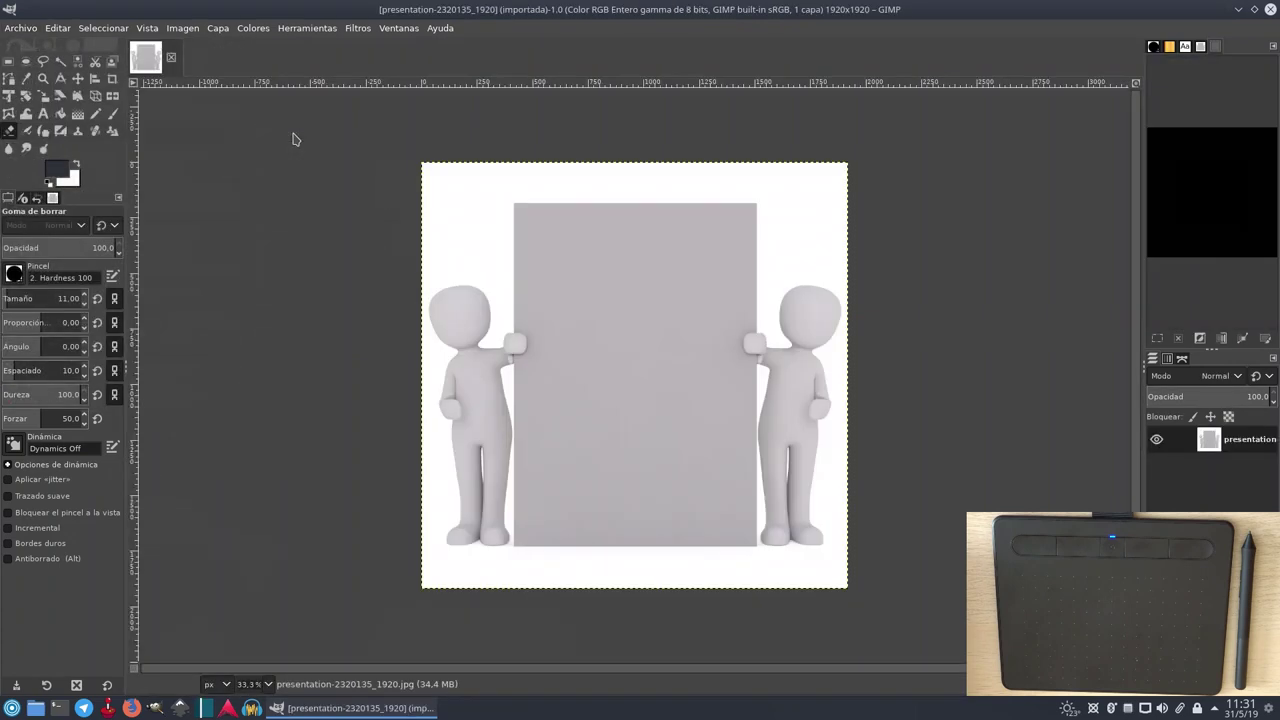
Test the Eraser with one dab on the grey panel, and handwrite a scribble and an underlined first name with the Paintbrush.
{"action": "key", "text": "1"}
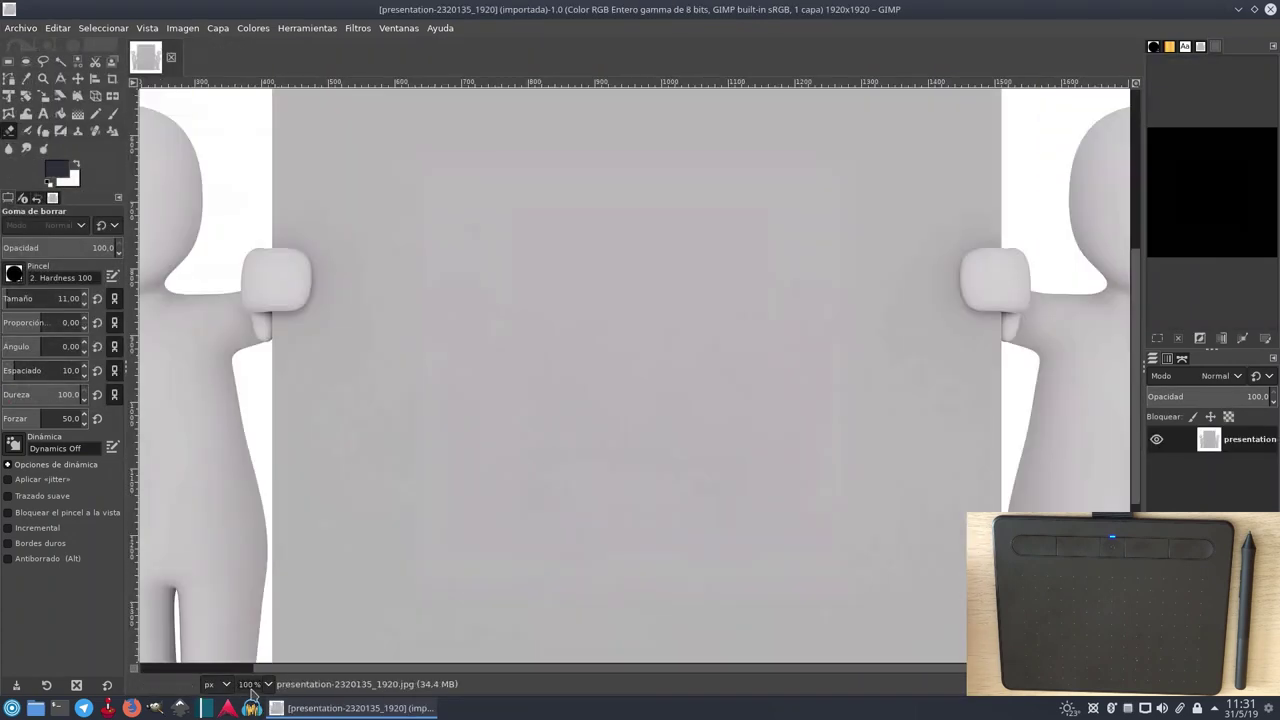
{"action": "key", "text": "shift+2"}
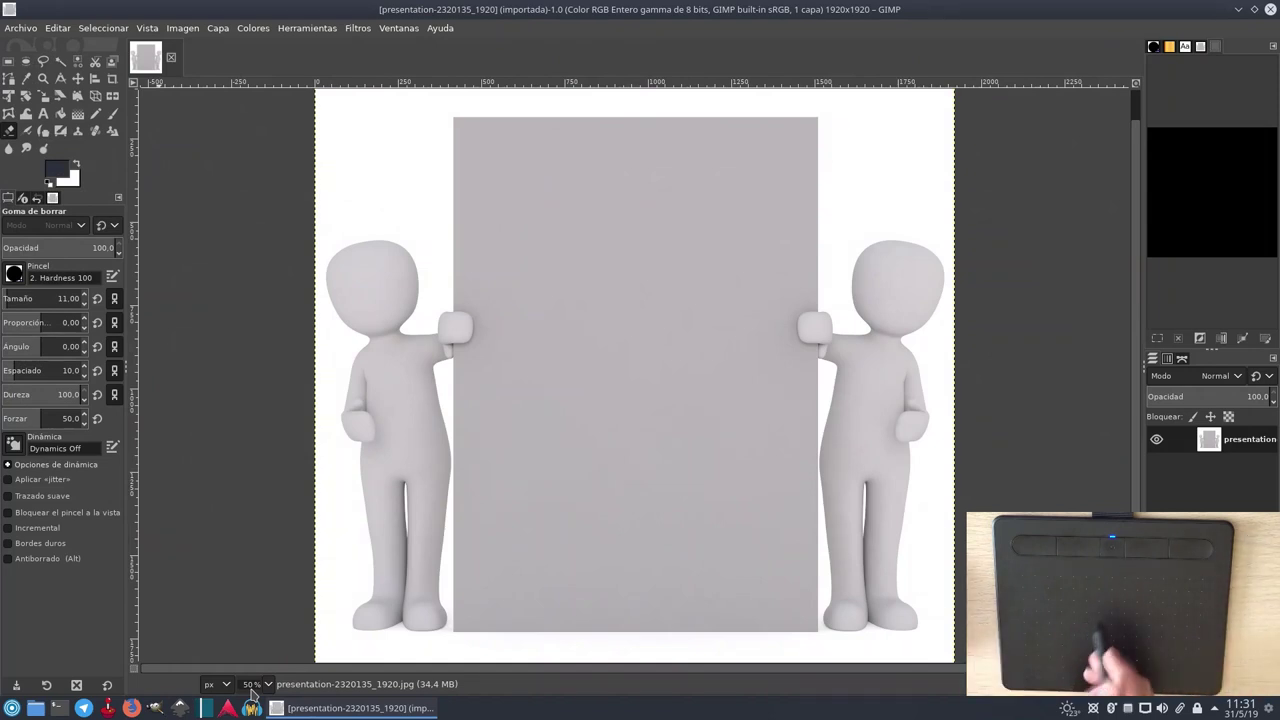
{"action": "left_click", "coordinate": [493, 271]}
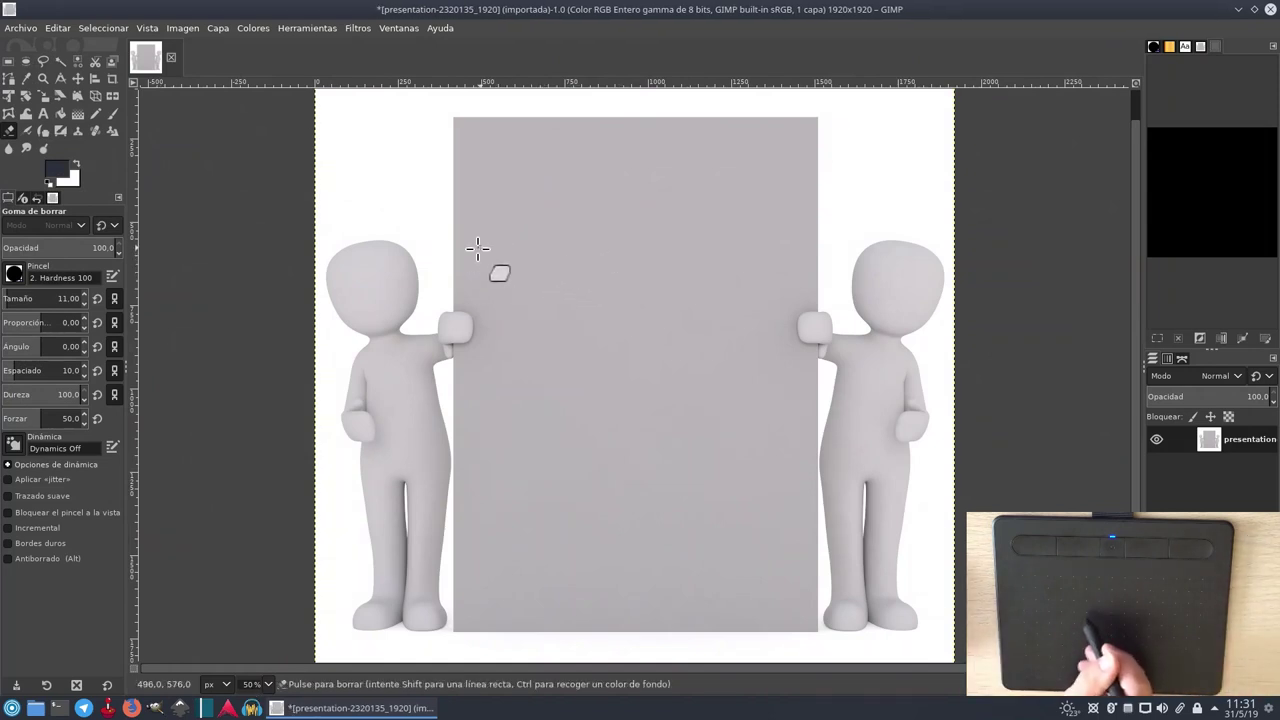
{"action": "left_click", "coordinate": [113, 114]}
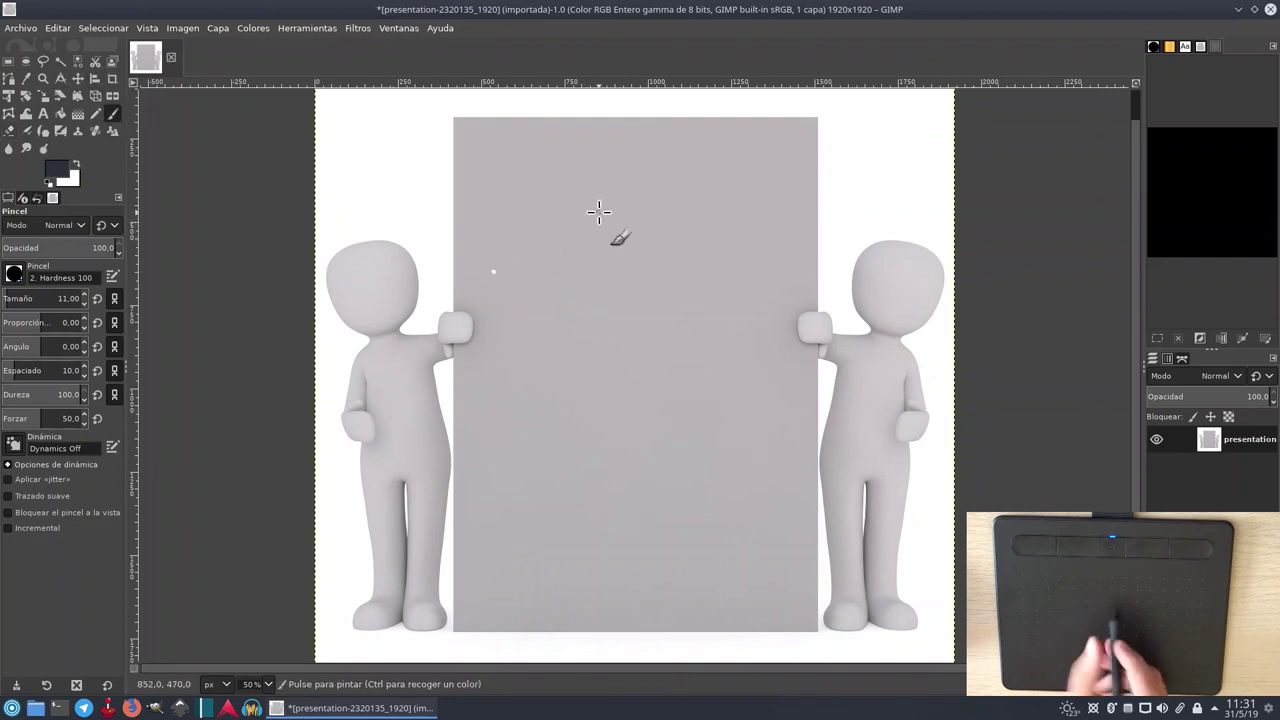
{"action": "left_click_drag", "start_coordinate": [509, 230], "coordinate": [580, 272]}
{"action": "mouse_move", "coordinate": [545, 316]}
{"action": "left_mouse_down"}
{"action": "mouse_move", "coordinate": [585, 302]}
{"action": "mouse_move", "coordinate": [565, 348]}
{"action": "mouse_move", "coordinate": [627, 332]}
{"action": "mouse_move", "coordinate": [652, 348]}
{"action": "mouse_move", "coordinate": [688, 345]}
{"action": "left_mouse_up"}
{"action": "left_click_drag", "start_coordinate": [604, 342], "coordinate": [730, 366]}
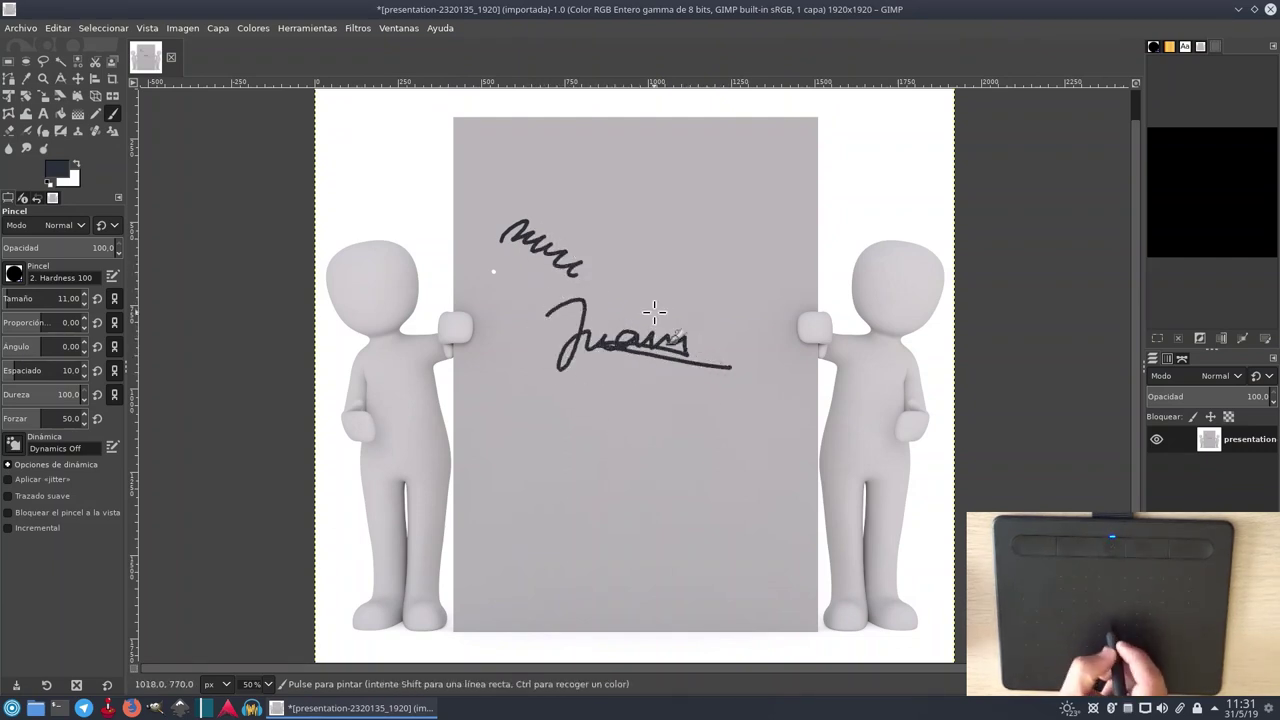
Undo the handwritten name, the scribble and the eraser dab on the grey panel.
{"action": "key", "text": "ctrl+z"}
{"action": "key", "text": "ctrl+z"}
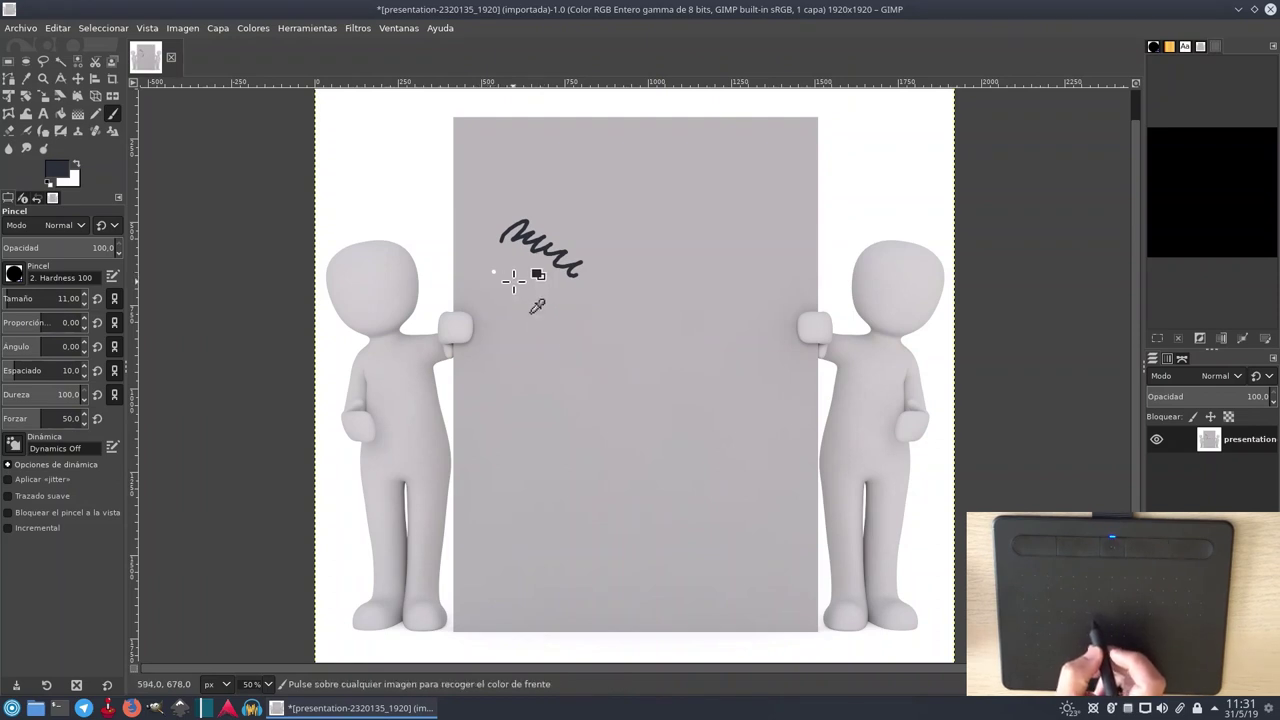
{"action": "key", "text": "ctrl+z"}
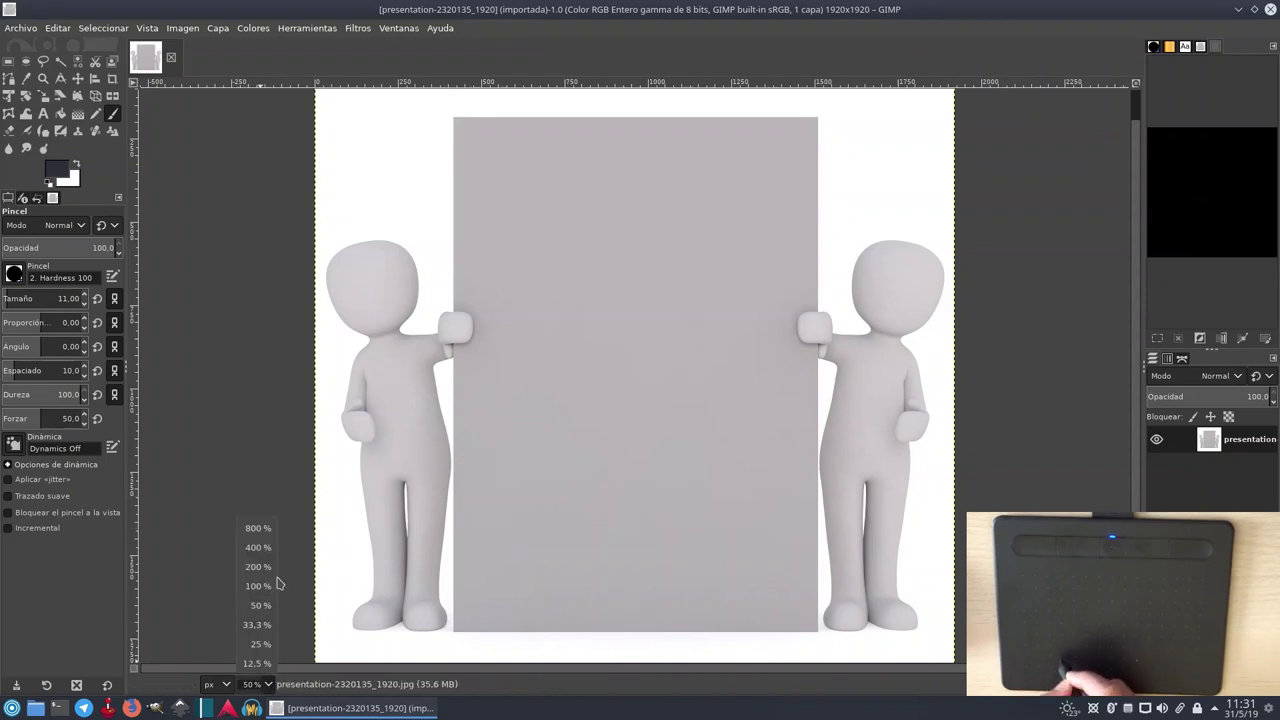
Zoom the image to 200% around the left figure's hand at the edge of the grey panel.
{"action": "left_click", "coordinate": [258, 566]}
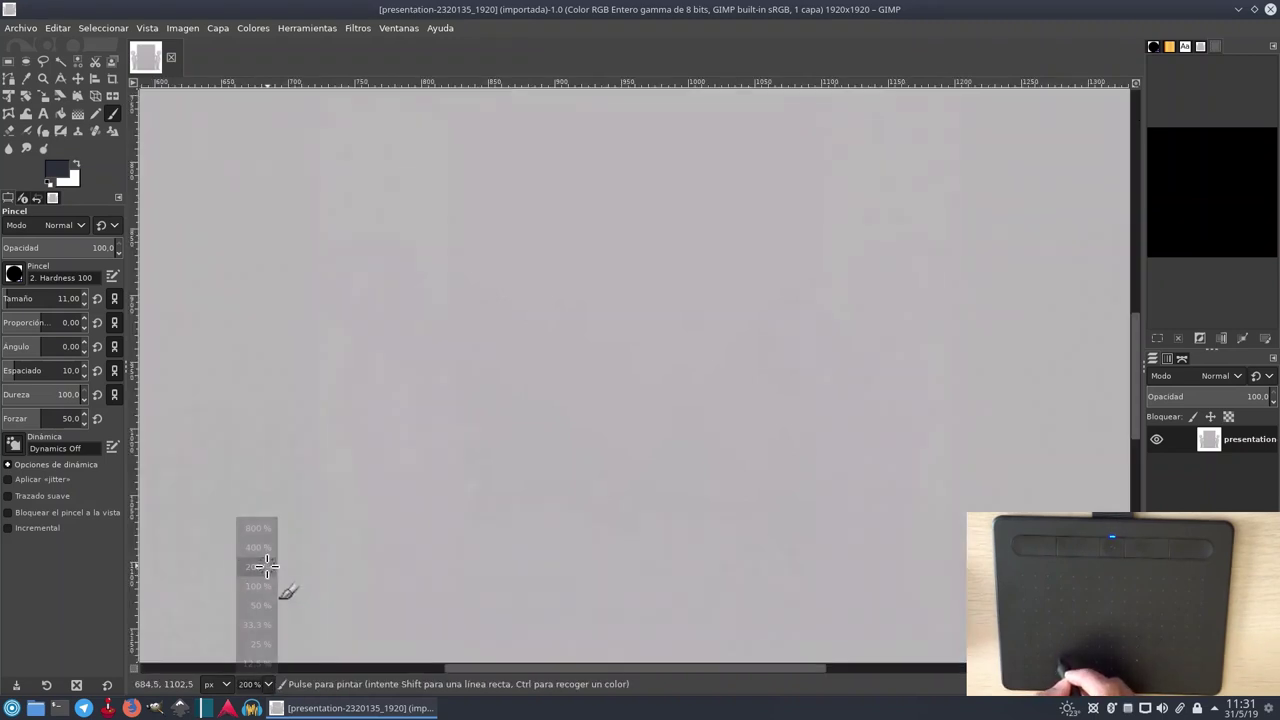
{"action": "scroll", "coordinate": [351, 357], "scroll_direction": "left", "scroll_amount": 5}
{"action": "scroll", "coordinate": [520, 378], "scroll_direction": "left", "scroll_amount": 5}
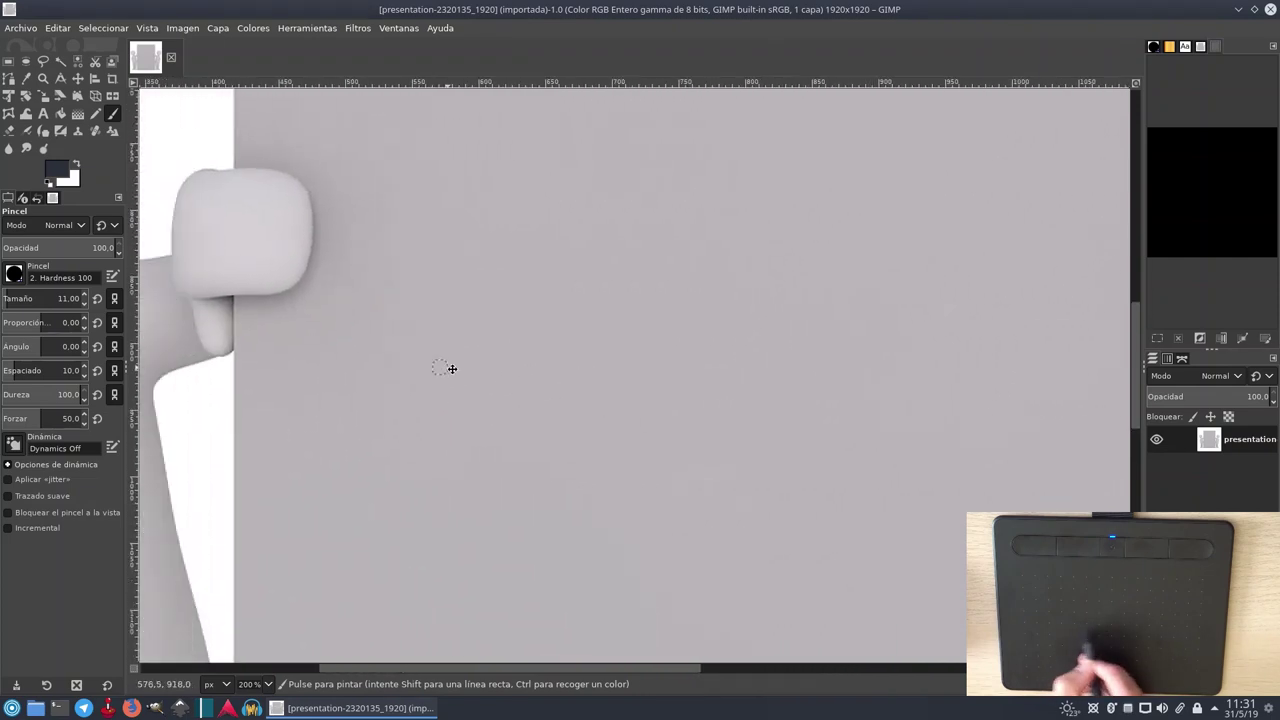
{"action": "scroll", "coordinate": [520, 410], "scroll_direction": "left", "scroll_amount": 1}
{"action": "scroll", "coordinate": [545, 403], "scroll_direction": "left", "scroll_amount": 1}
{"action": "scroll", "coordinate": [545, 403], "scroll_direction": "down", "scroll_amount": 1}
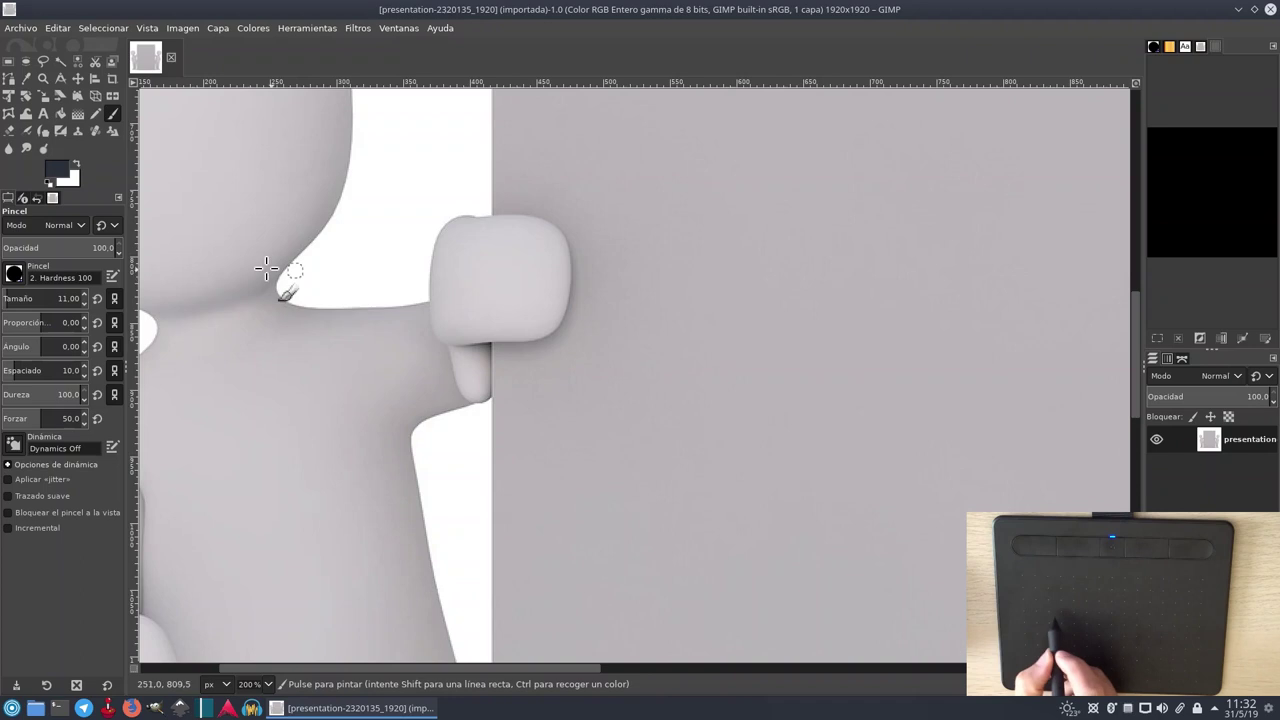
{"action": "mouse_move", "coordinate": [592, 341]}
{"action": "left_mouse_down"}
{"action": "mouse_move", "coordinate": [703, 377]}
{"action": "mouse_move", "coordinate": [534, 346]}
{"action": "mouse_move", "coordinate": [537, 330]}
{"action": "left_mouse_up"}
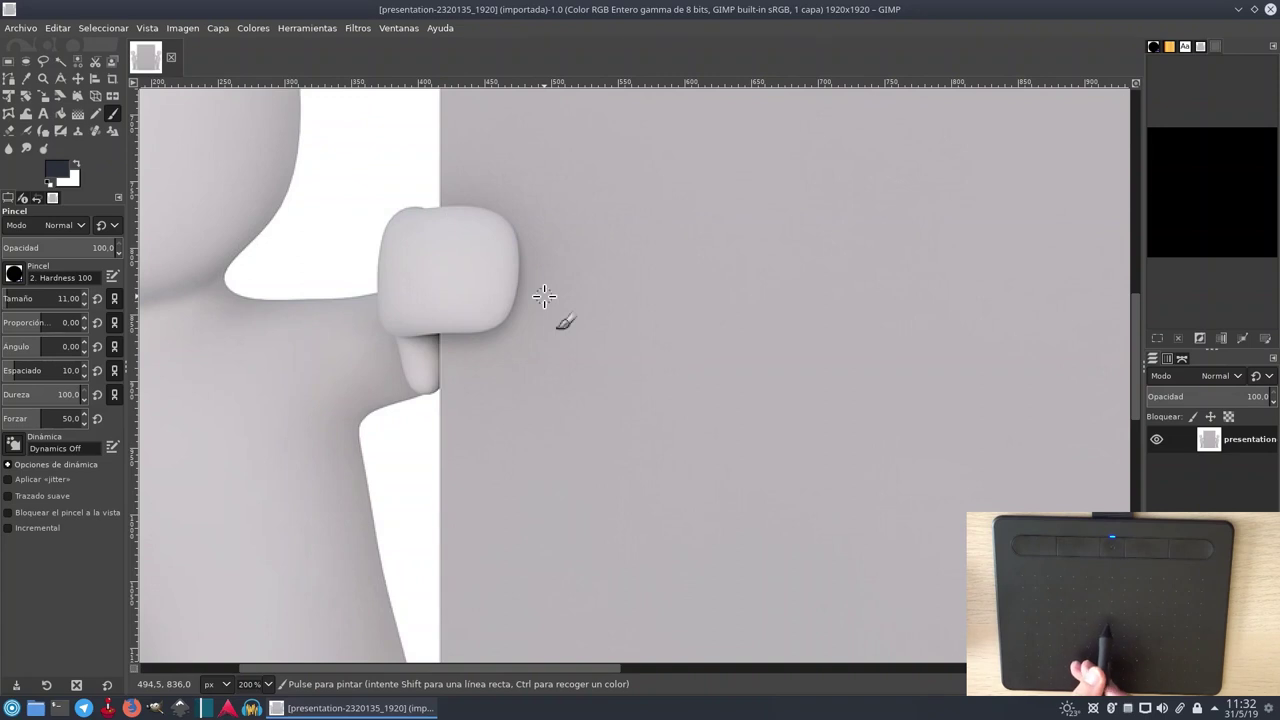
{"action": "right_click", "coordinate": [625, 318]}
{"action": "mouse_move", "coordinate": [690, 334]}
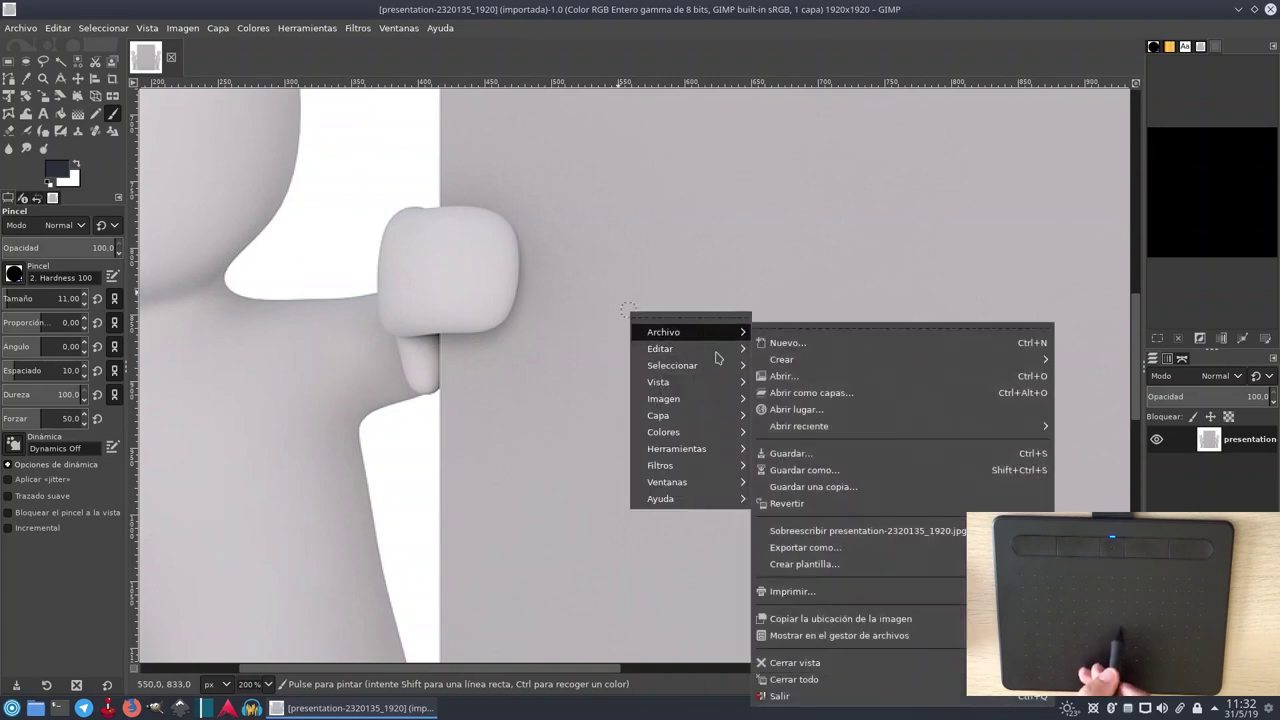
{"action": "mouse_move", "coordinate": [690, 440]}
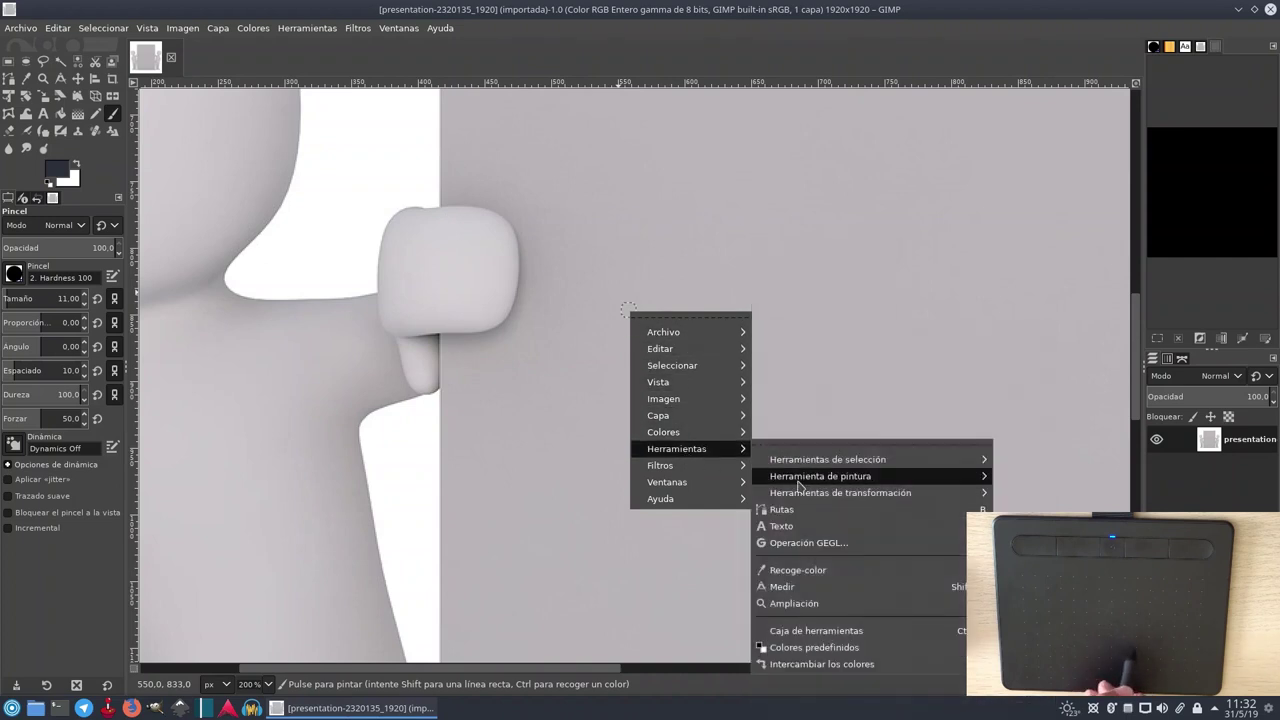
{"action": "mouse_move", "coordinate": [793, 484]}
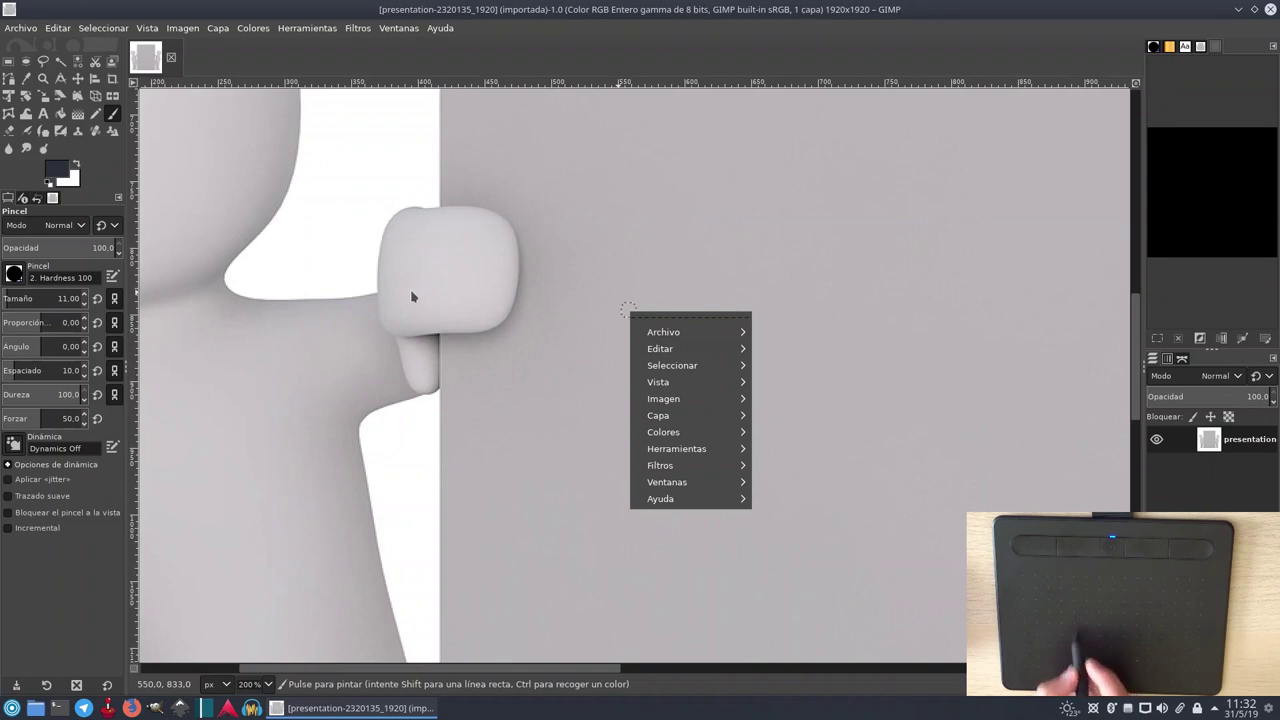
{"action": "left_click", "coordinate": [406, 462]}
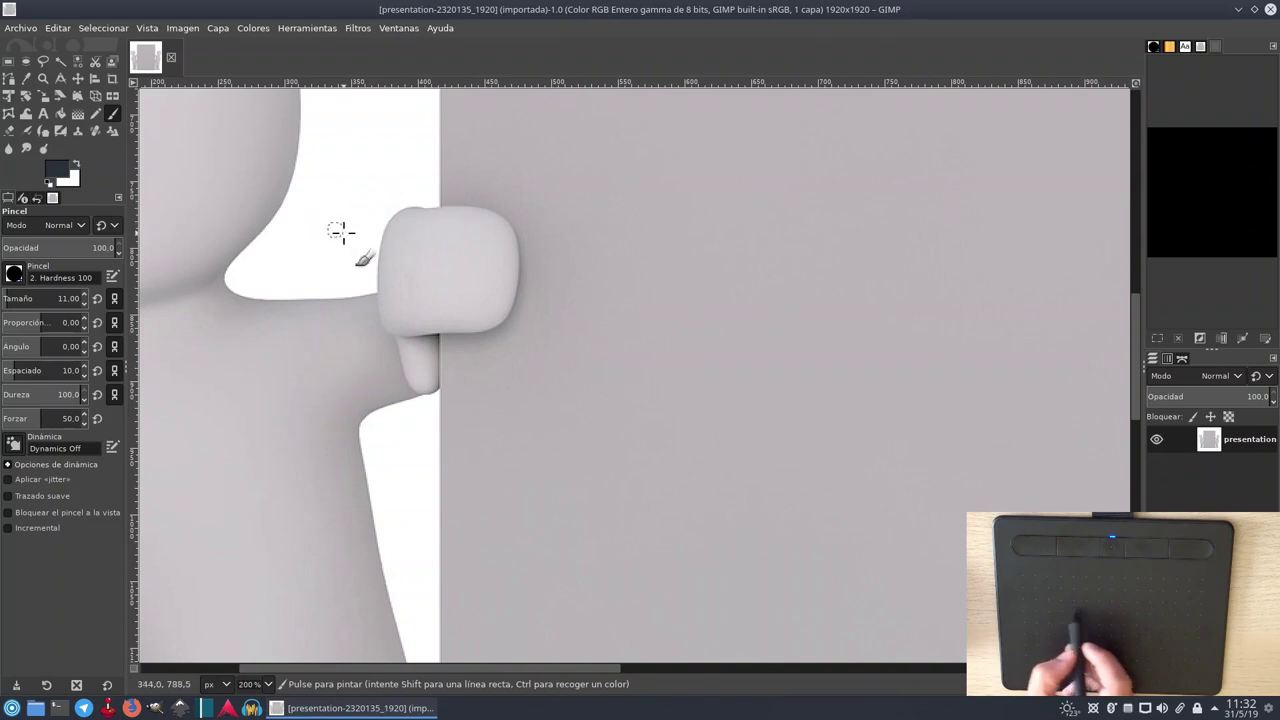
Select the Eraser and erase the grey panel along the outline of the left figure's hand.
{"action": "right_click", "coordinate": [588, 276]}
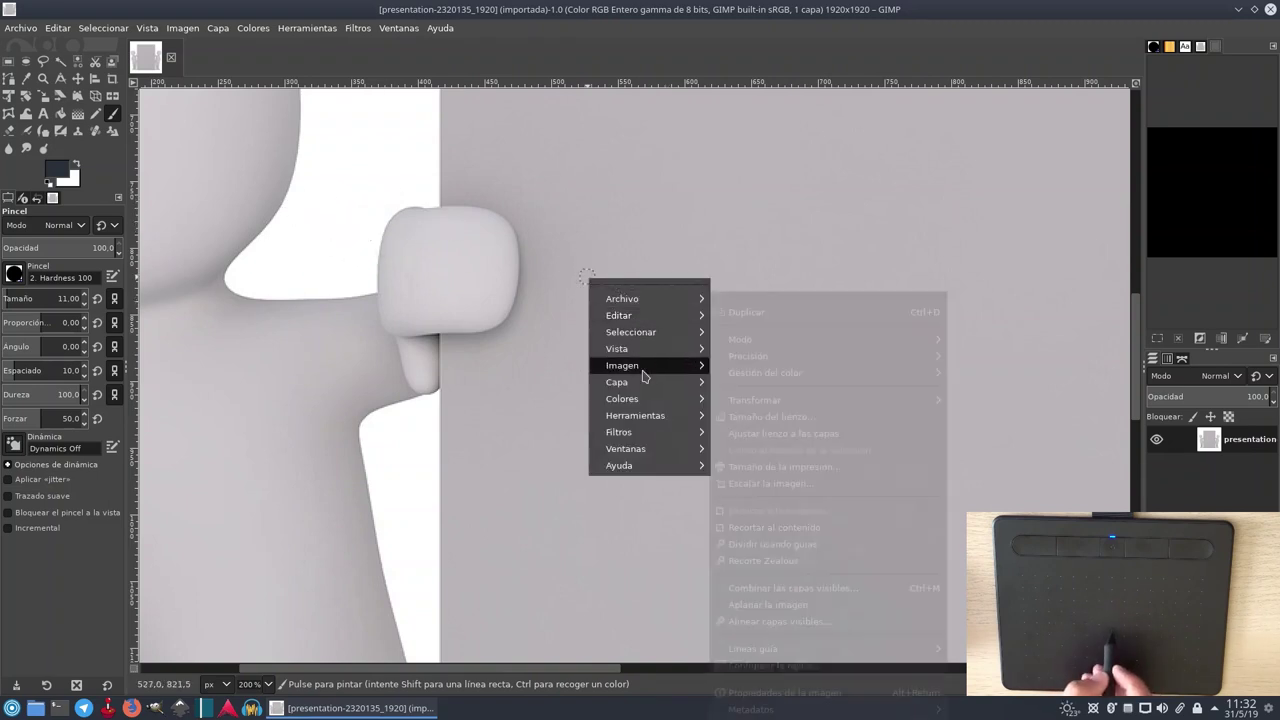
{"action": "mouse_move", "coordinate": [655, 420]}
{"action": "mouse_move", "coordinate": [765, 446]}
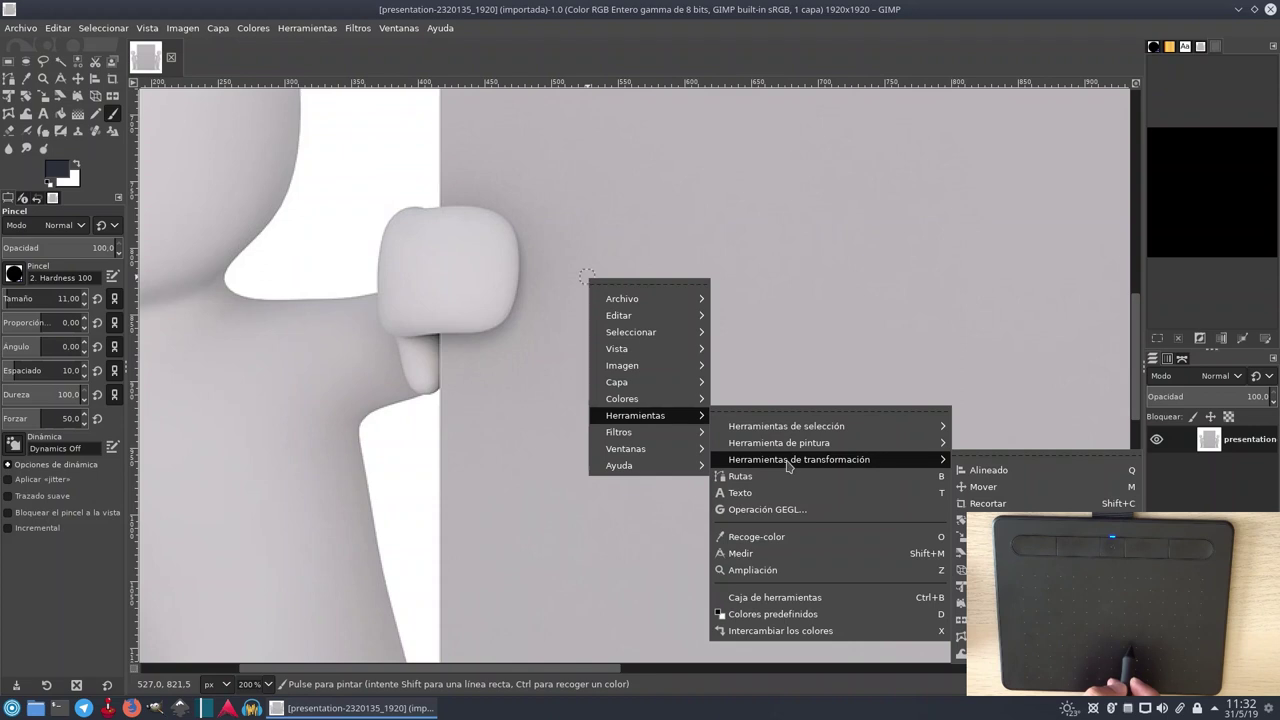
{"action": "mouse_move", "coordinate": [812, 429]}
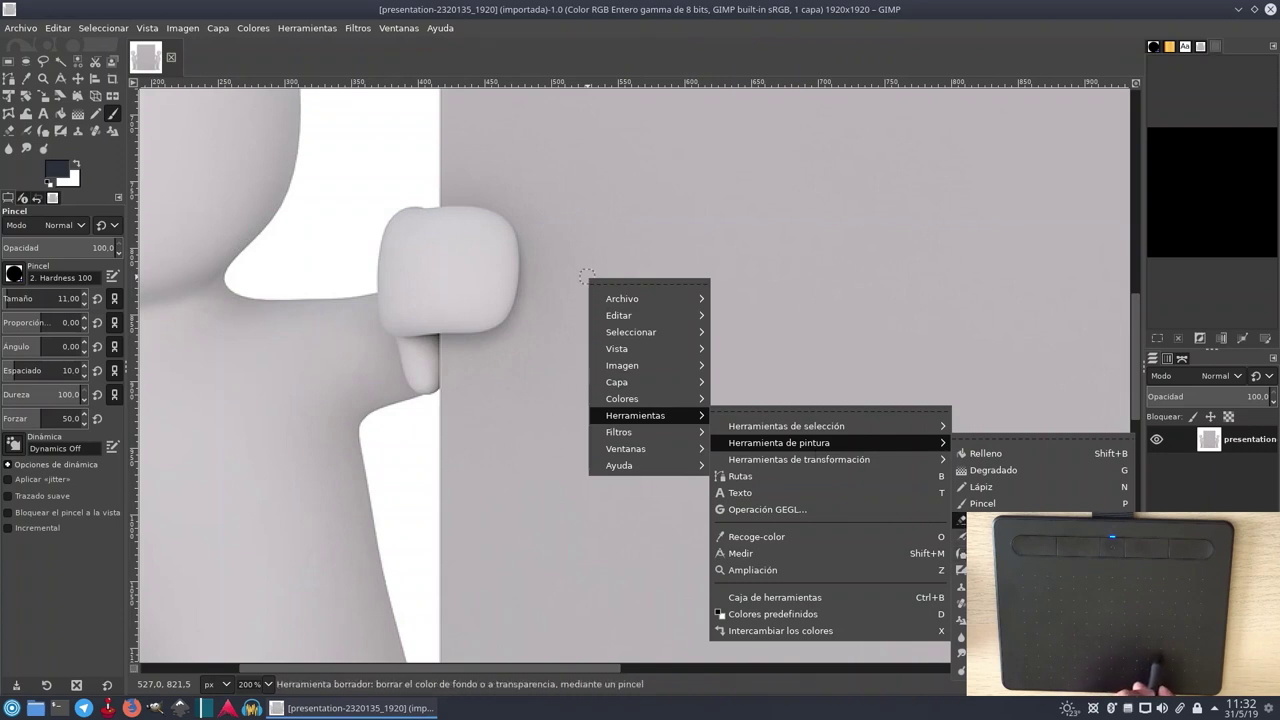
{"action": "left_click", "coordinate": [975, 520]}
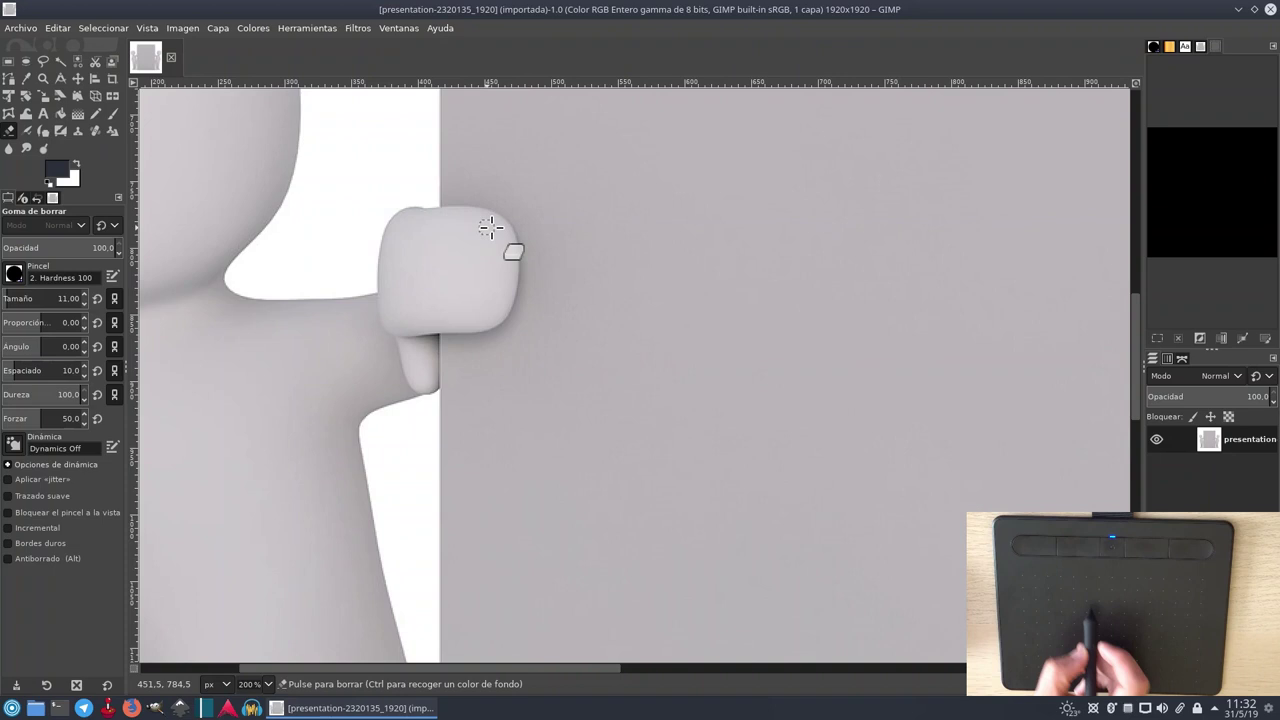
{"action": "mouse_move", "coordinate": [452, 198]}
{"action": "left_mouse_down"}
{"action": "mouse_move", "coordinate": [511, 215]}
{"action": "mouse_move", "coordinate": [520, 238]}
{"action": "mouse_move", "coordinate": [518, 311]}
{"action": "mouse_move", "coordinate": [492, 334]}
{"action": "left_mouse_up"}
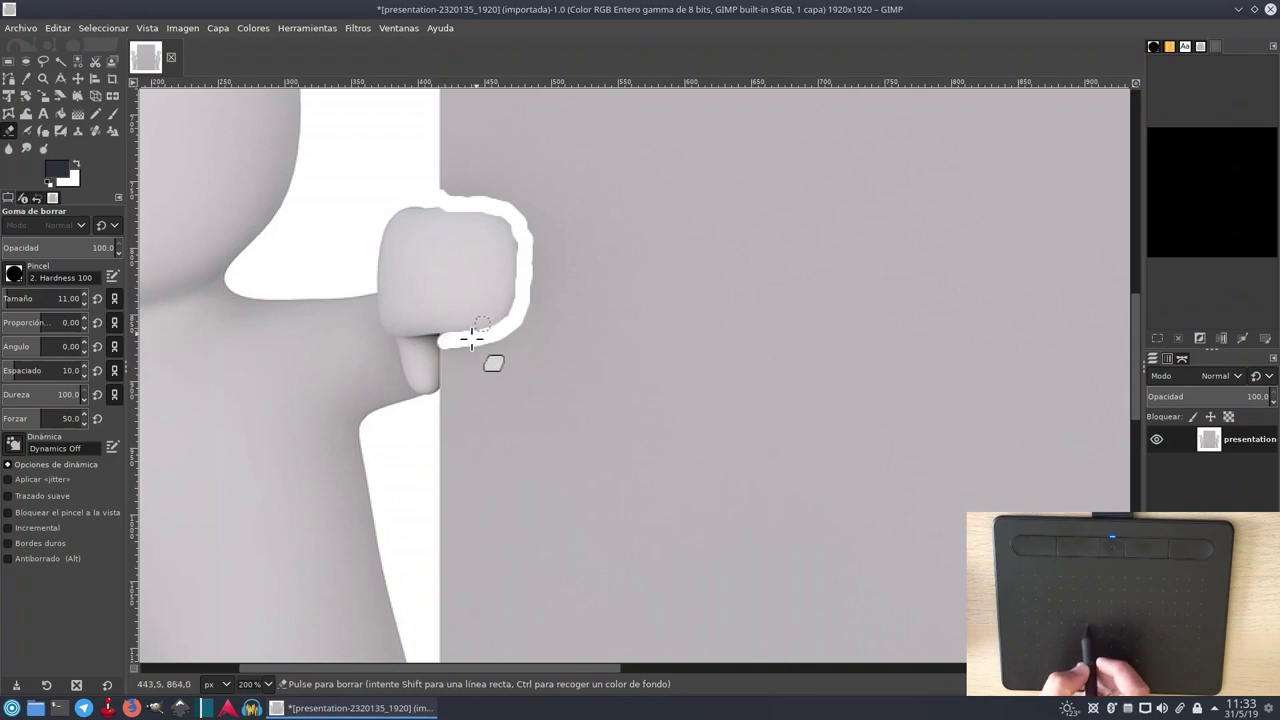
Erase a single dot on the grey panel, just above and beside the left figure's hand.
{"action": "mouse_move", "coordinate": [575, 290]}
{"action": "left_mouse_down"}
{"action": "mouse_move", "coordinate": [720, 400]}
{"action": "mouse_move", "coordinate": [851, 357]}
{"action": "mouse_move", "coordinate": [514, 306]}
{"action": "mouse_move", "coordinate": [543, 234]}
{"action": "mouse_move", "coordinate": [786, 351]}
{"action": "mouse_move", "coordinate": [567, 306]}
{"action": "mouse_move", "coordinate": [706, 357]}
{"action": "mouse_move", "coordinate": [877, 380]}
{"action": "mouse_move", "coordinate": [558, 348]}
{"action": "left_mouse_up"}
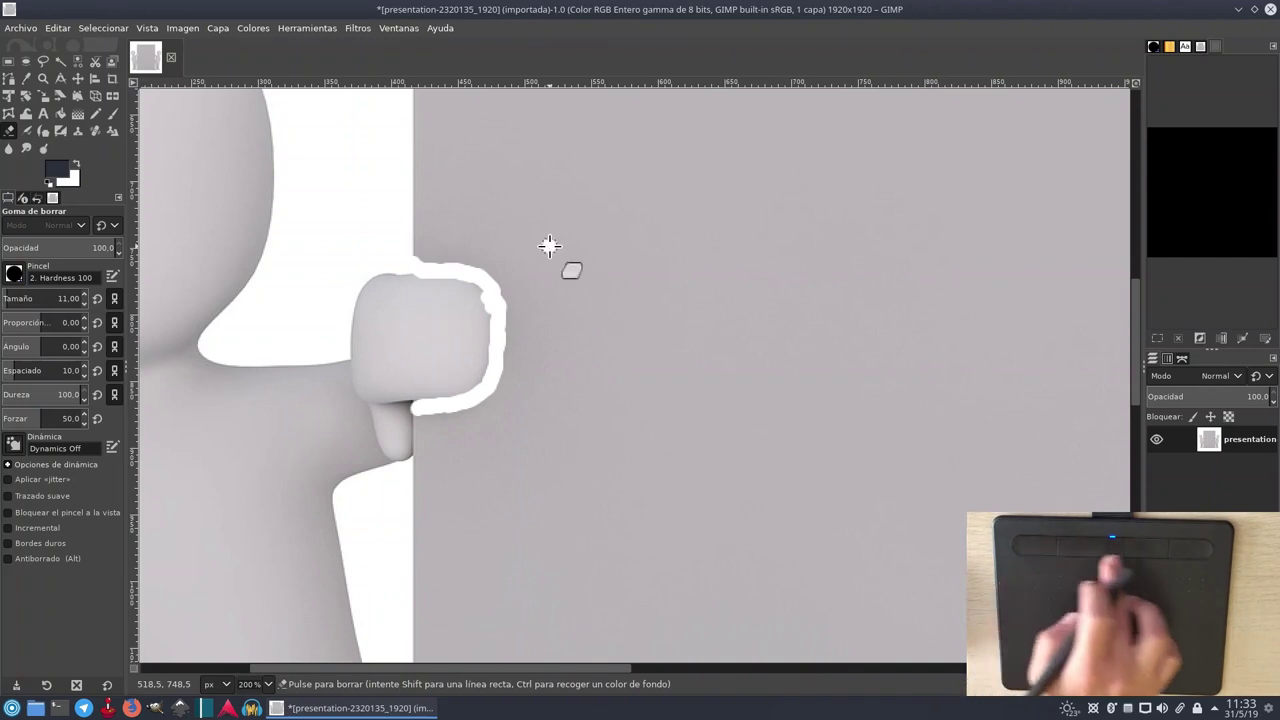
{"action": "right_click", "coordinate": [549, 246]}
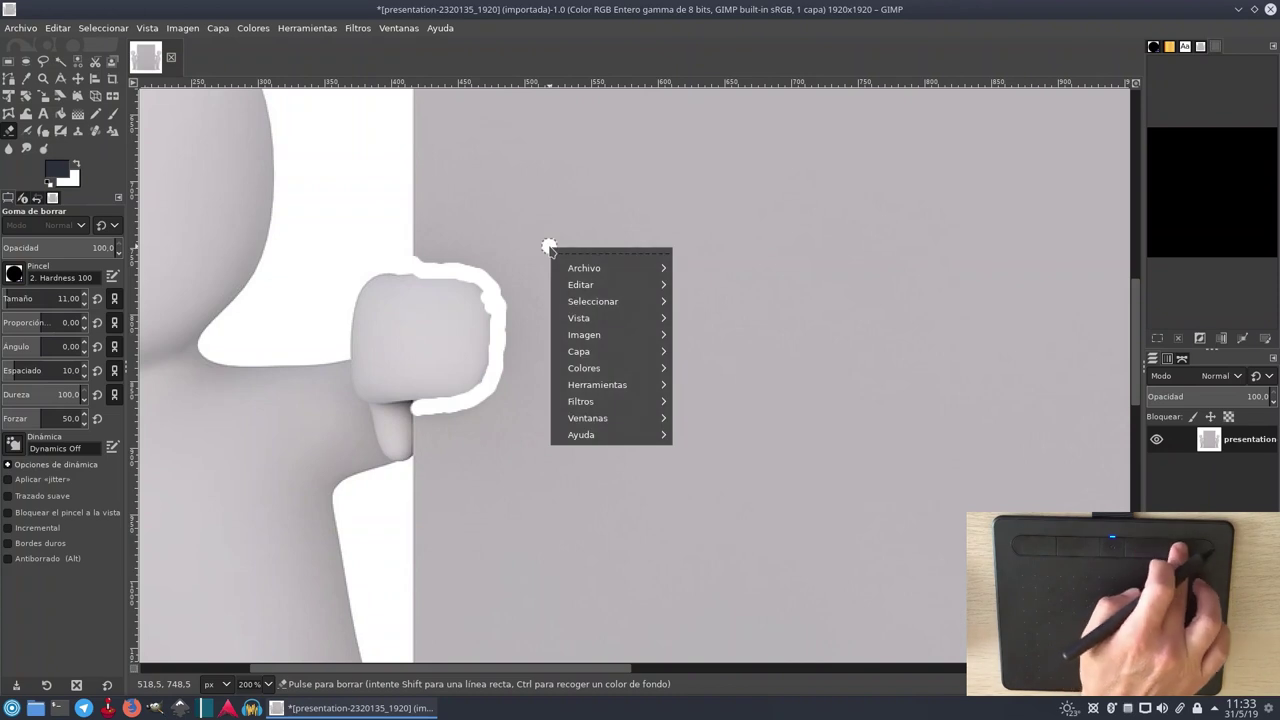
{"action": "left_click", "coordinate": [549, 246]}
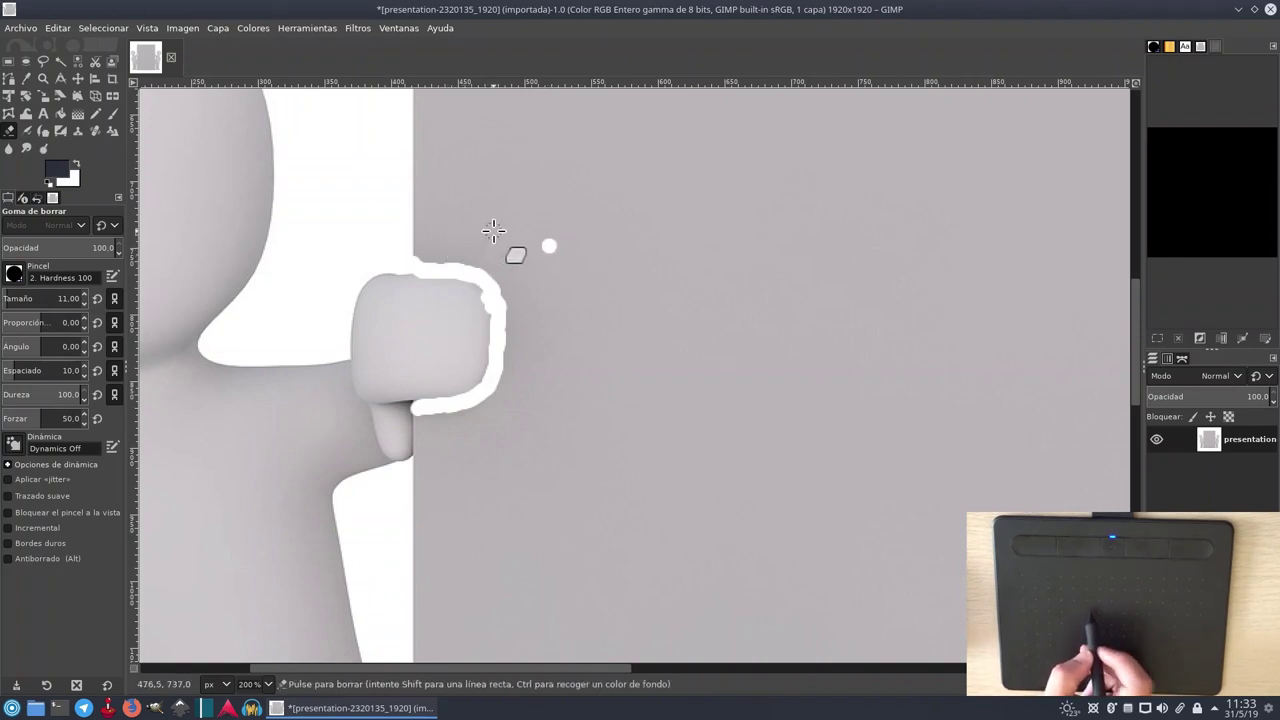
Undo the last two Eraser operations so the single dot on the grey panel is removed.
{"action": "right_click", "coordinate": [531, 272]}
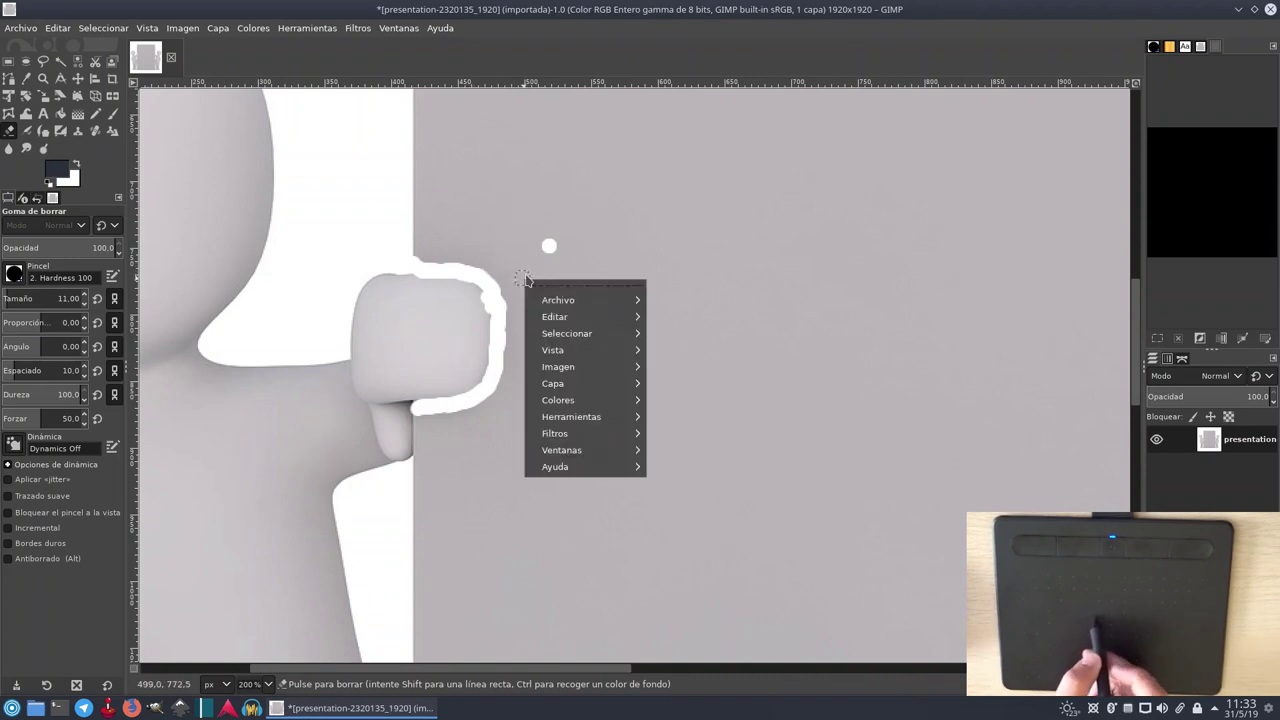
{"action": "mouse_move", "coordinate": [601, 334]}
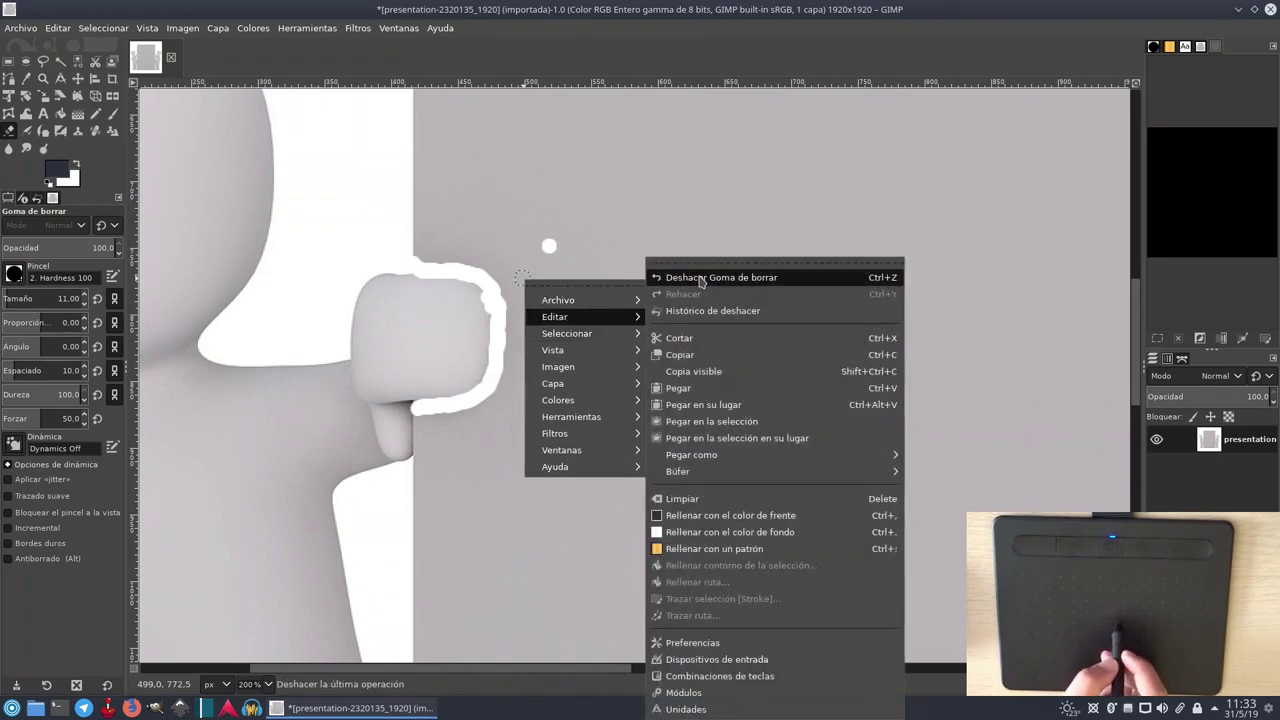
{"action": "left_click", "coordinate": [714, 278]}
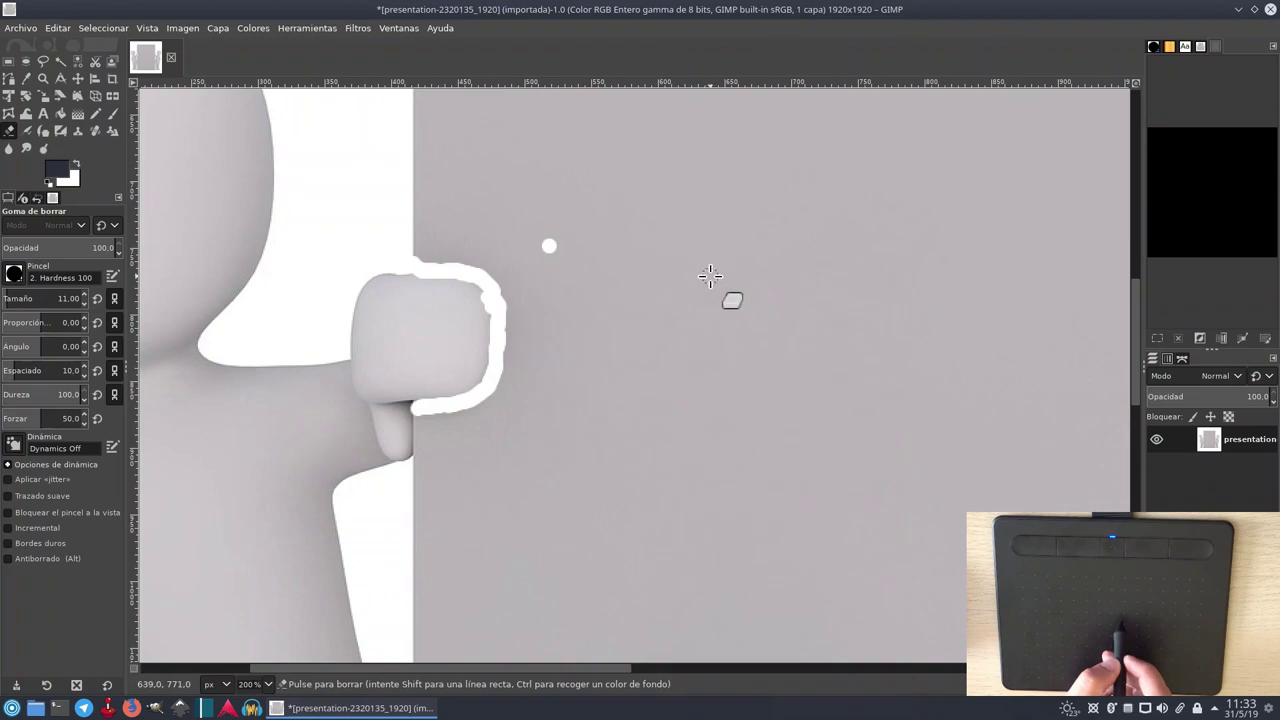
{"action": "right_click", "coordinate": [686, 276]}
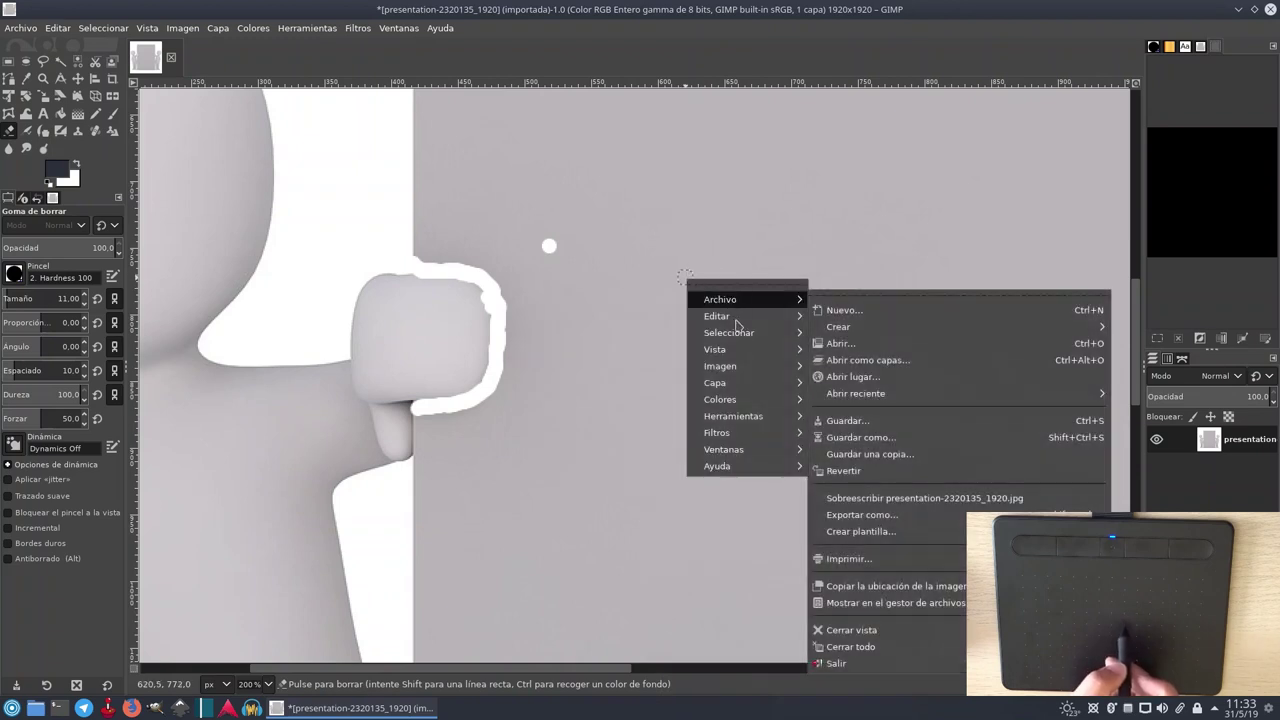
{"action": "mouse_move", "coordinate": [745, 315]}
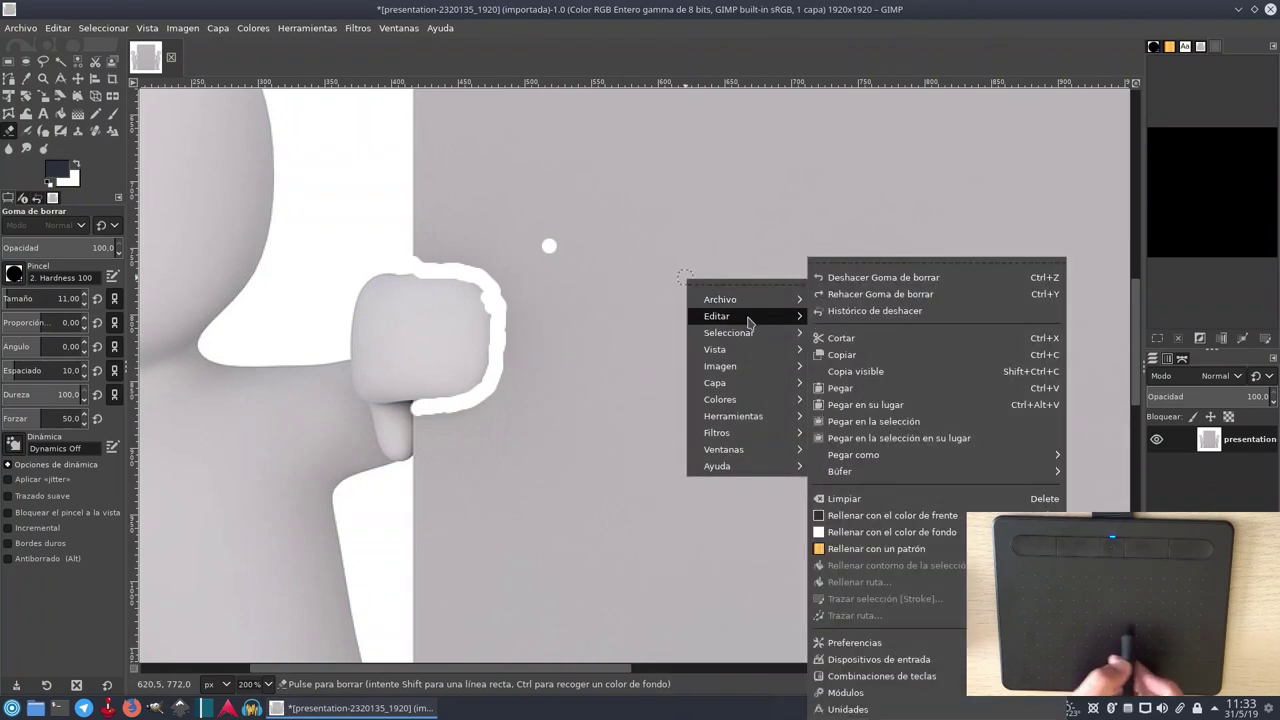
{"action": "left_click", "coordinate": [878, 279]}
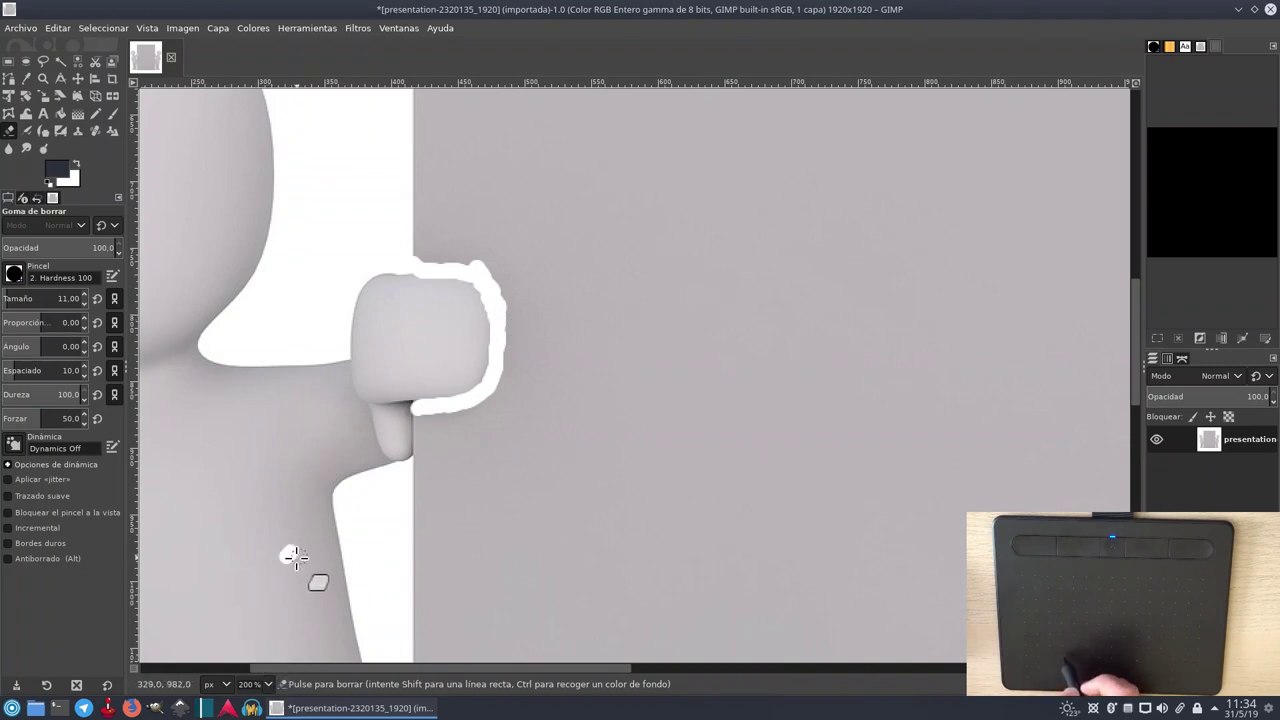
Zoom the image to 400% and erase the grey panel beneath the left figure's hand and beside its thumb.
{"action": "left_click", "coordinate": [268, 684]}
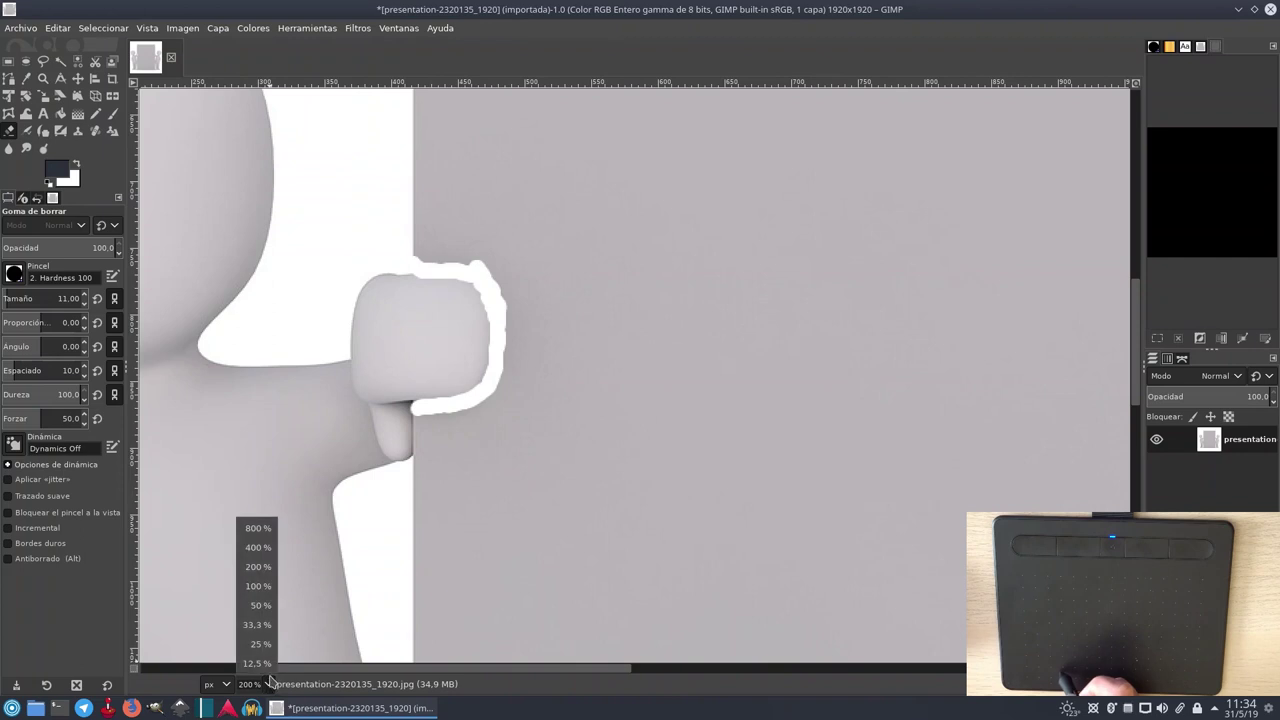
{"action": "left_click", "coordinate": [262, 548]}
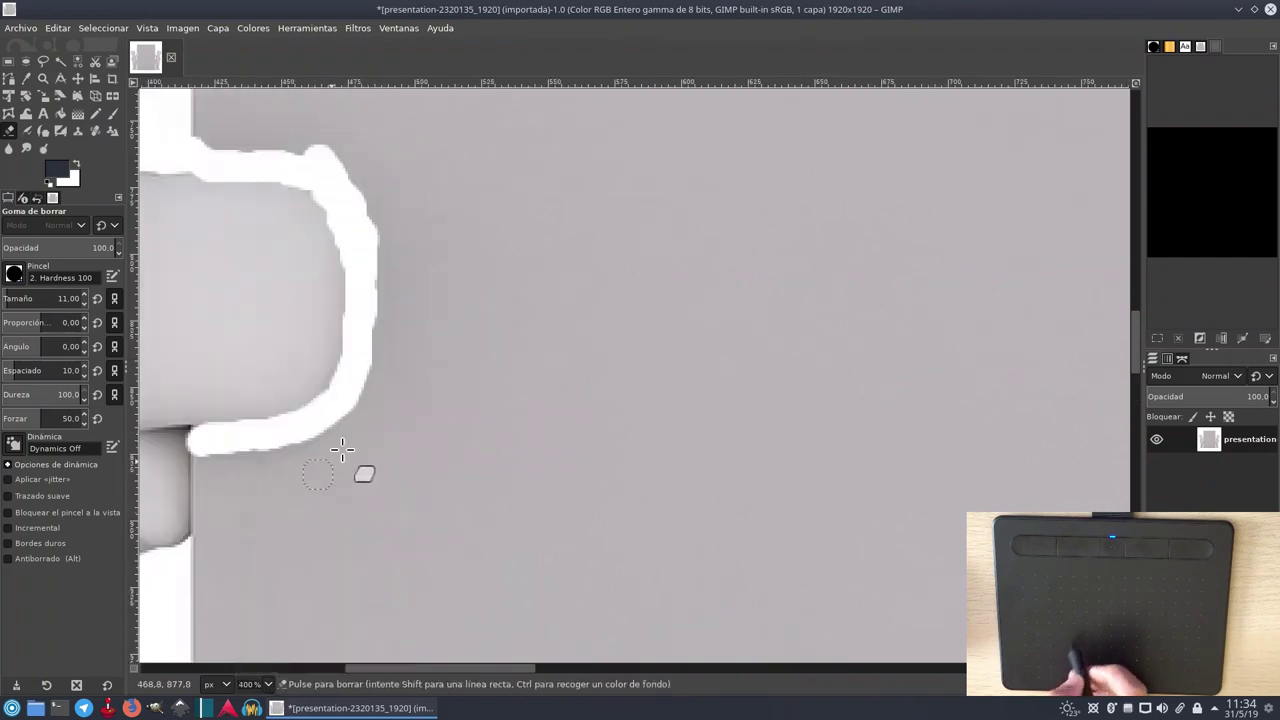
{"action": "left_click_drag", "start_coordinate": [358, 380], "coordinate": [606, 346]}
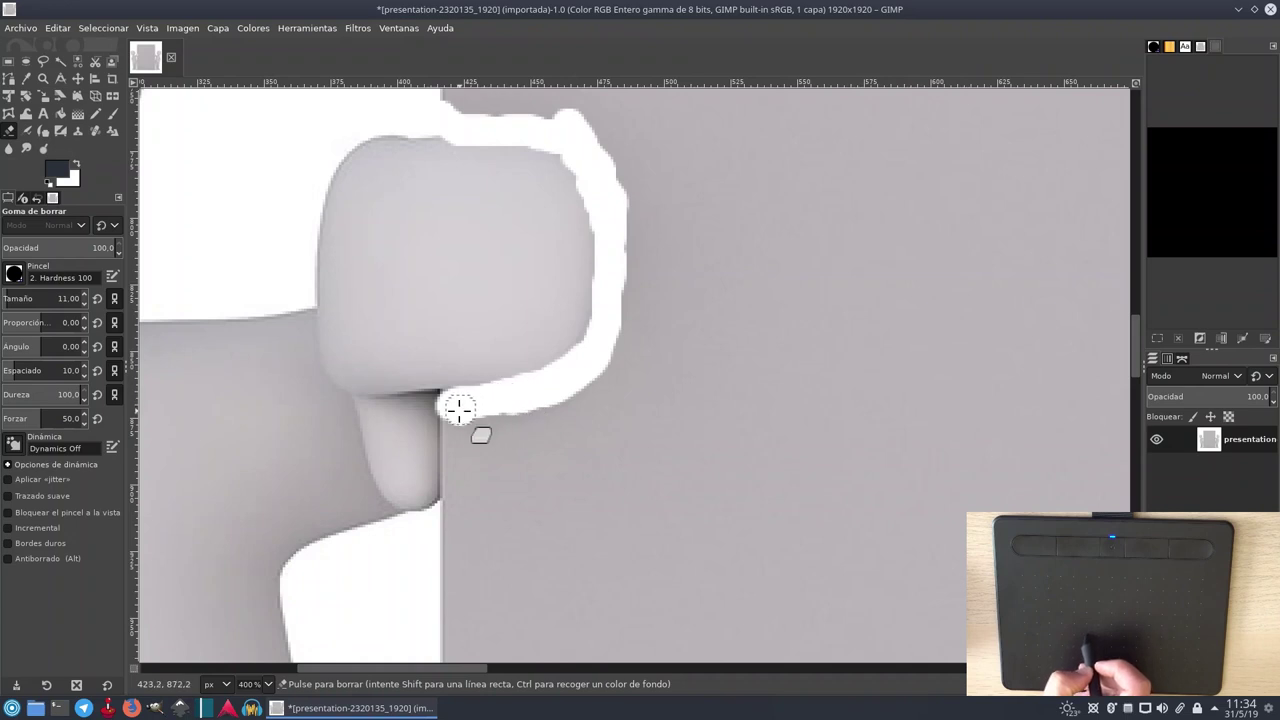
{"action": "mouse_move", "coordinate": [452, 424]}
{"action": "left_mouse_down"}
{"action": "mouse_move", "coordinate": [446, 543]}
{"action": "mouse_move", "coordinate": [494, 457]}
{"action": "mouse_move", "coordinate": [481, 461]}
{"action": "mouse_move", "coordinate": [480, 434]}
{"action": "mouse_move", "coordinate": [563, 416]}
{"action": "mouse_move", "coordinate": [548, 411]}
{"action": "left_mouse_up"}
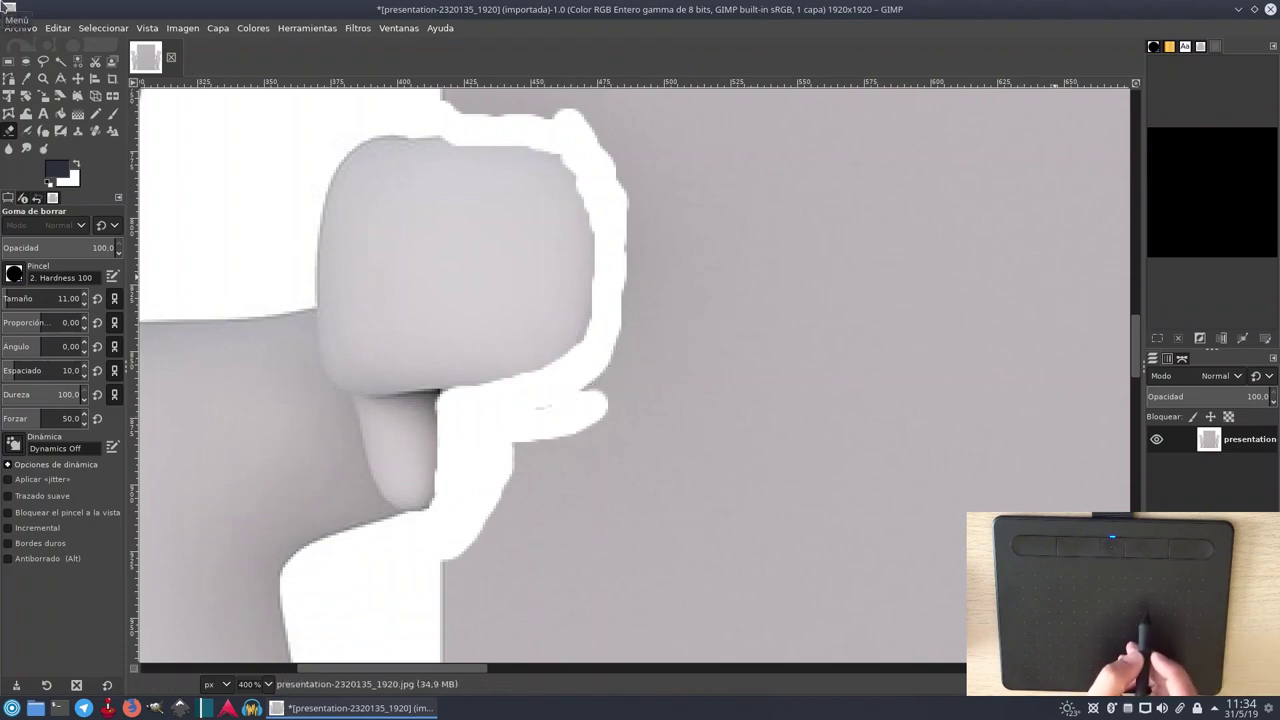
Quit GIMP, discarding the image changes, and open Inkscape with only one blank document window.
{"action": "double_click", "coordinate": [8, 8]}
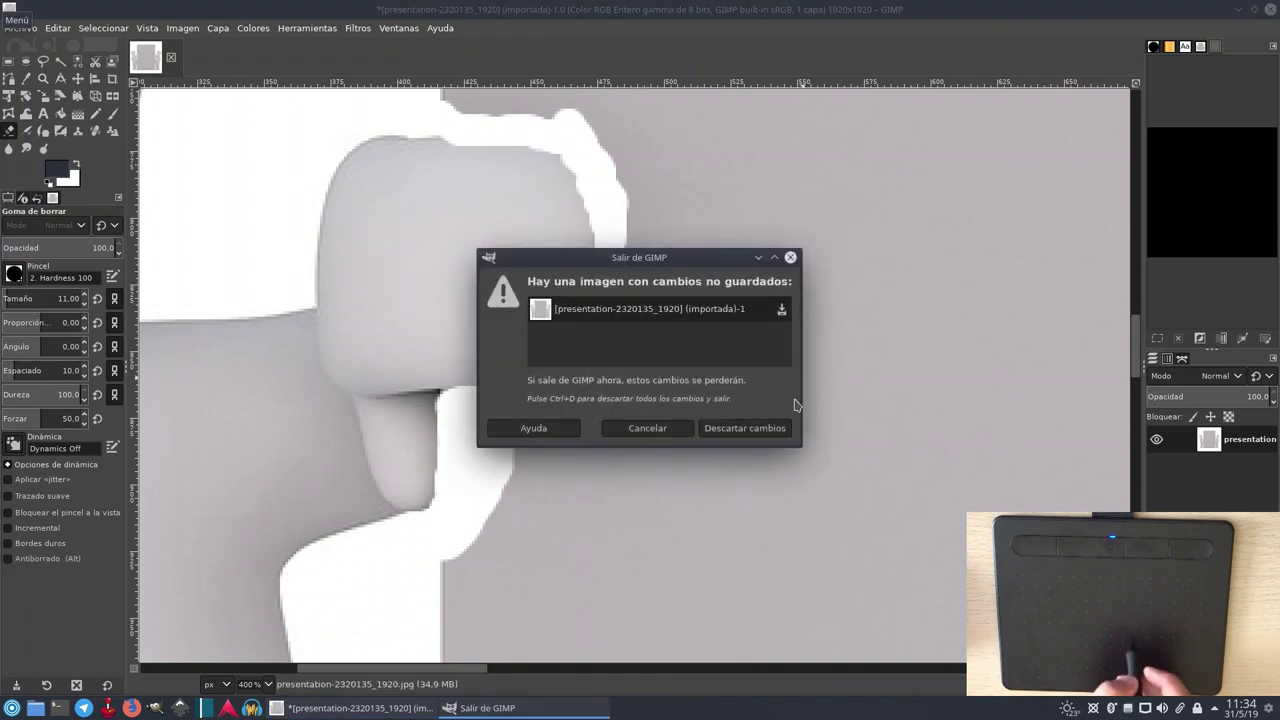
{"action": "left_click", "coordinate": [740, 430]}
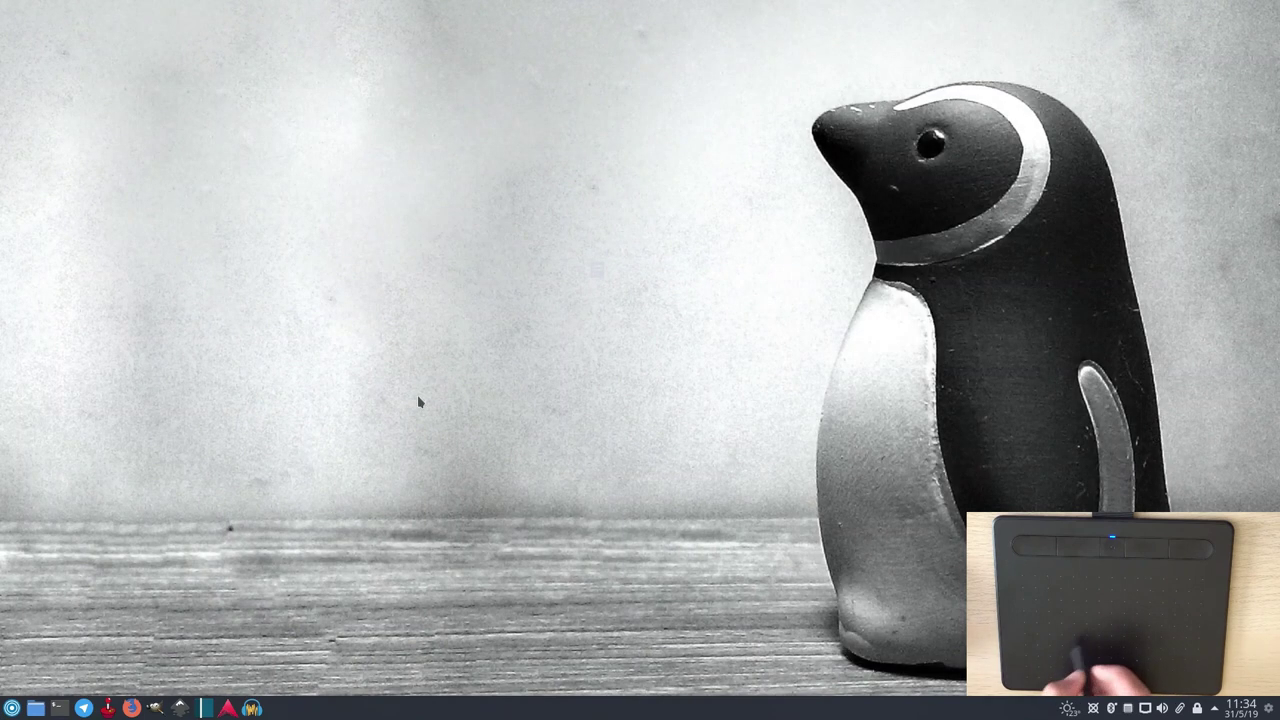
{"action": "double_click", "coordinate": [181, 706]}
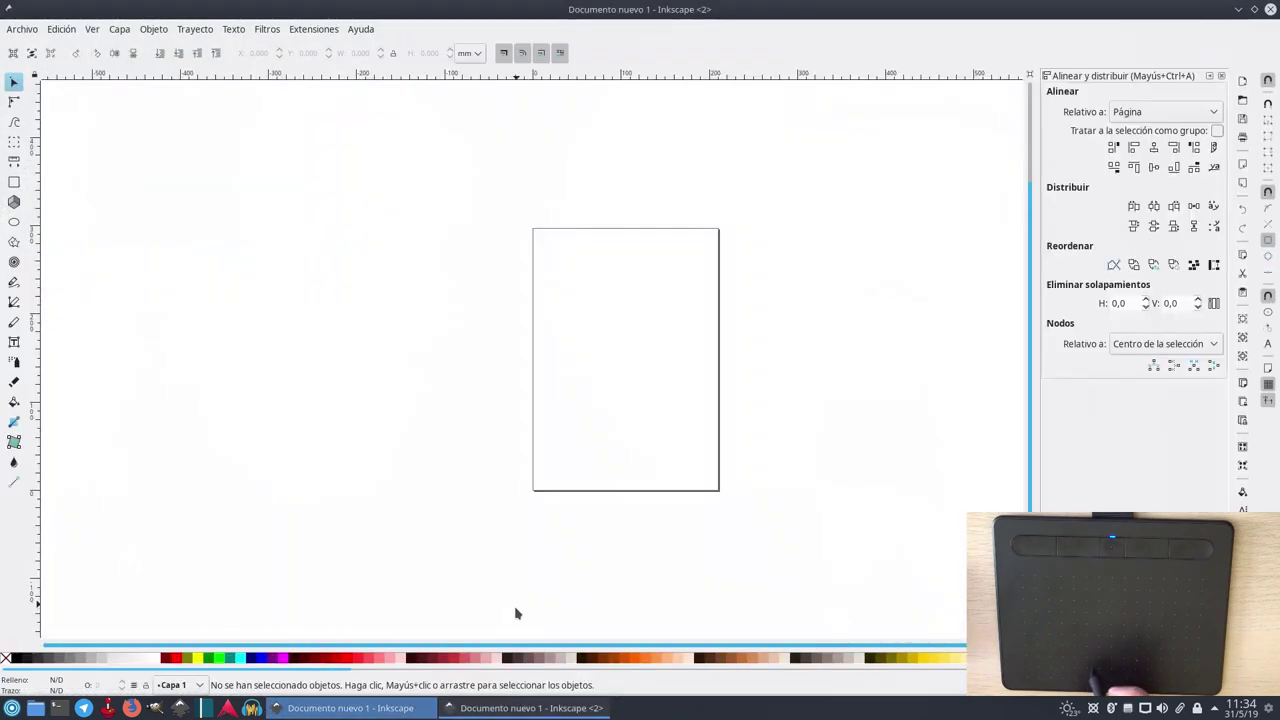
{"action": "right_click", "coordinate": [519, 708]}
{"action": "left_click", "coordinate": [529, 689]}
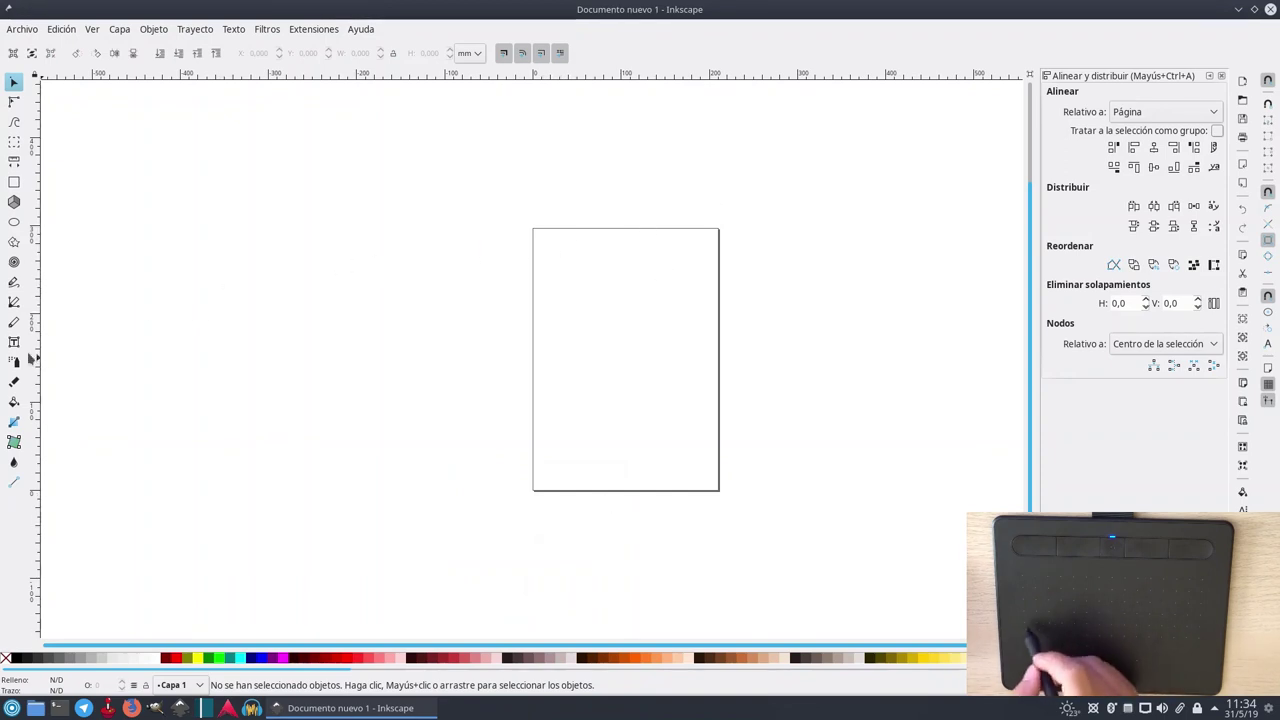
Draw a jagged closed outline on the upper half of the page with the Calligraphy tool.
{"action": "left_click", "coordinate": [14, 323]}
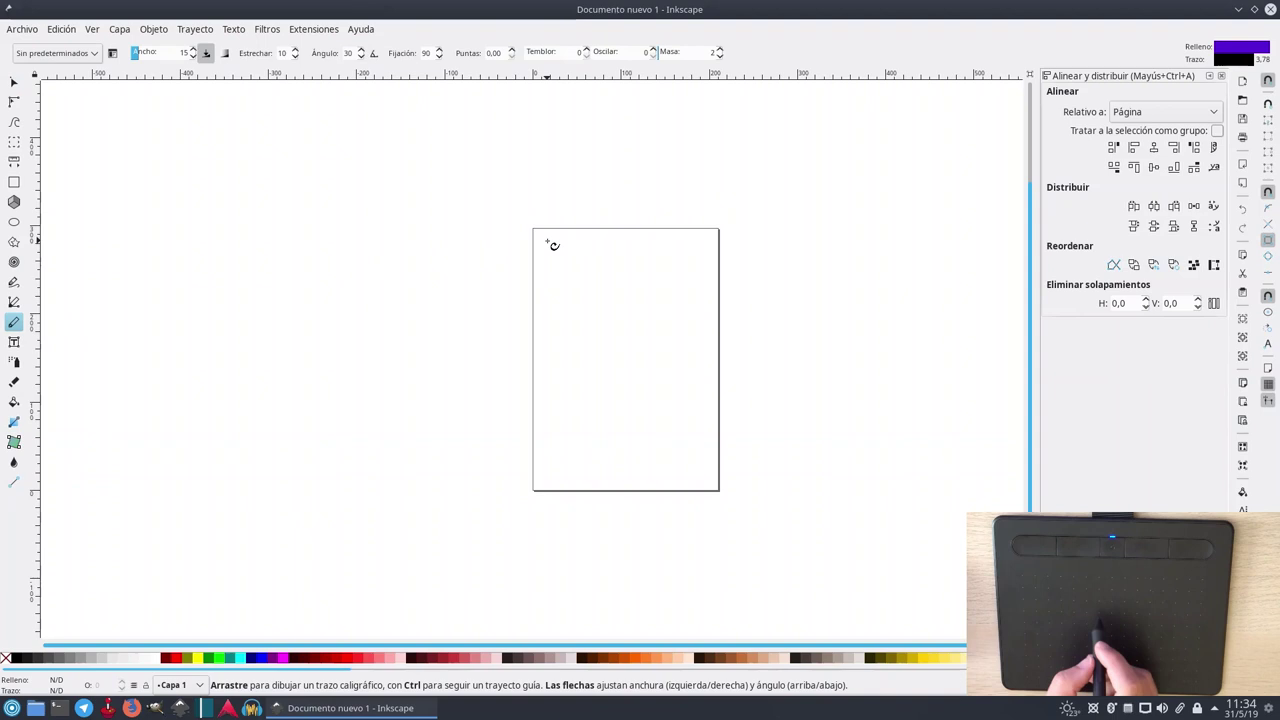
{"action": "mouse_move", "coordinate": [545, 349]}
{"action": "left_mouse_down"}
{"action": "mouse_move", "coordinate": [605, 368]}
{"action": "mouse_move", "coordinate": [647, 378]}
{"action": "mouse_move", "coordinate": [693, 345]}
{"action": "mouse_move", "coordinate": [624, 279]}
{"action": "mouse_move", "coordinate": [593, 279]}
{"action": "mouse_move", "coordinate": [545, 340]}
{"action": "left_mouse_up"}
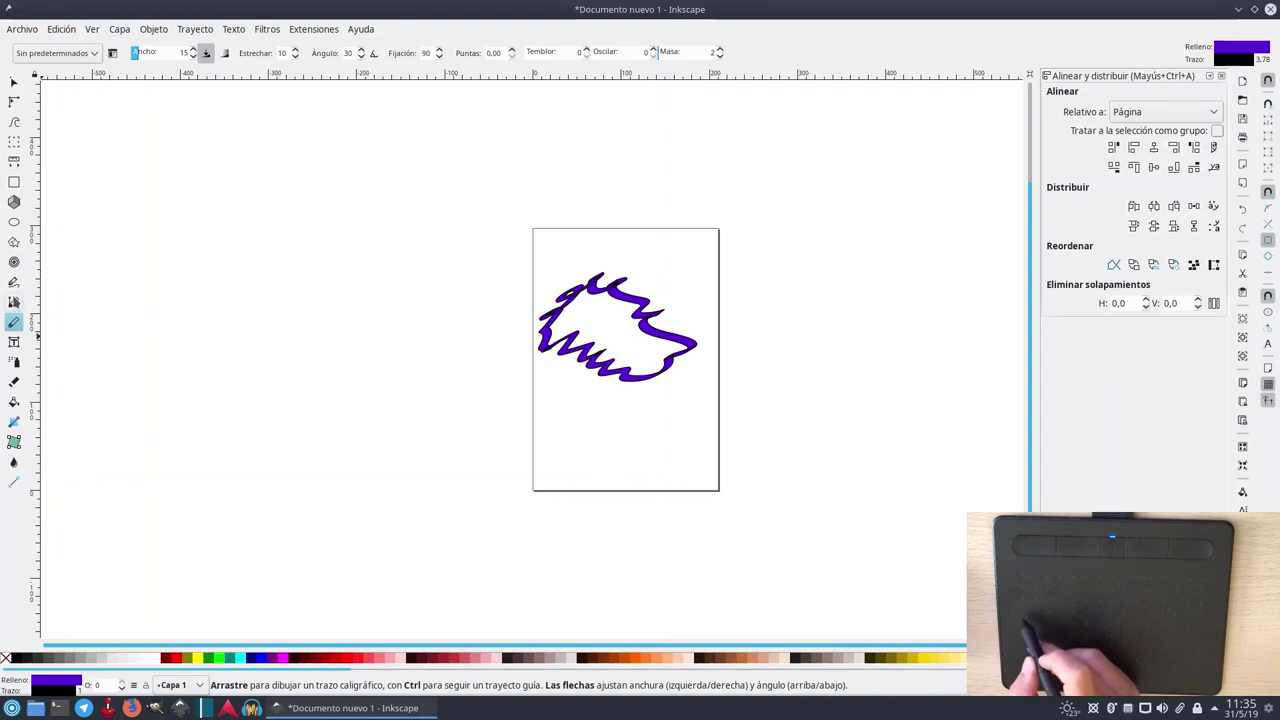
Draw a large ellipse with radii of about 95 by 126 mm over the jagged outline and fill it yellow.
{"action": "left_click", "coordinate": [14, 222]}
{"action": "left_click_drag", "start_coordinate": [613, 254], "coordinate": [729, 471]}
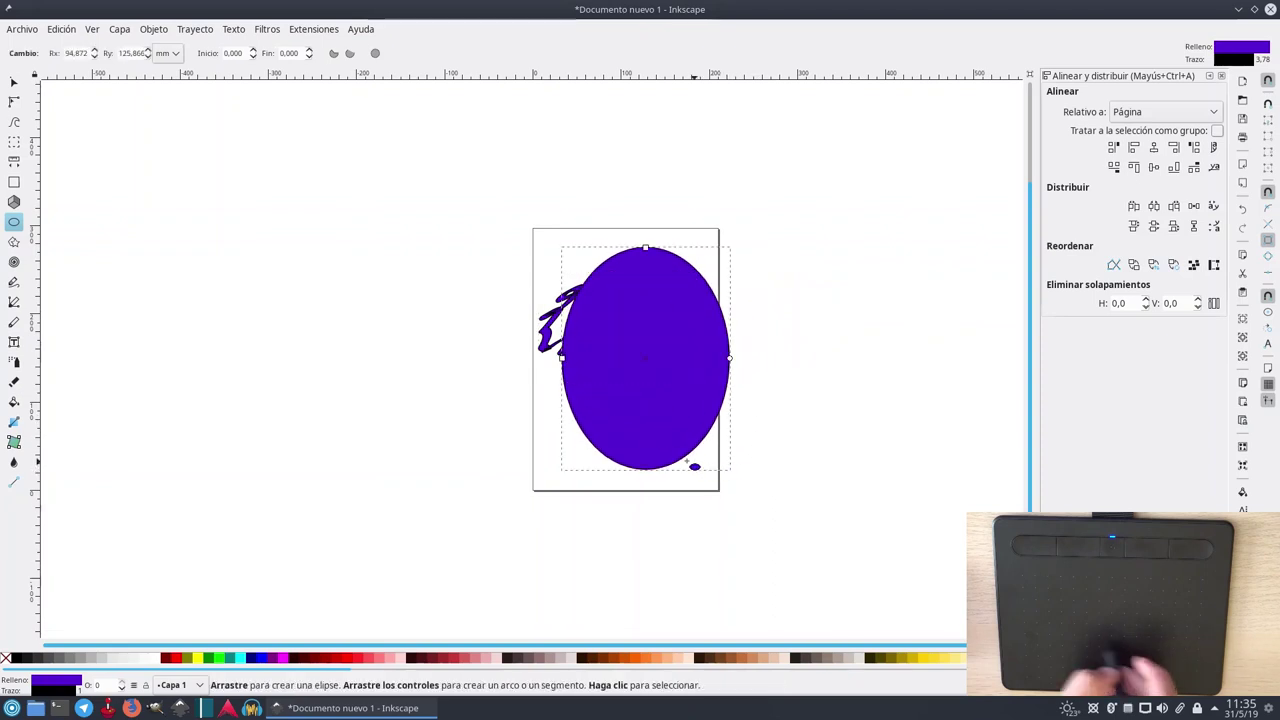
{"action": "left_click", "coordinate": [200, 657]}
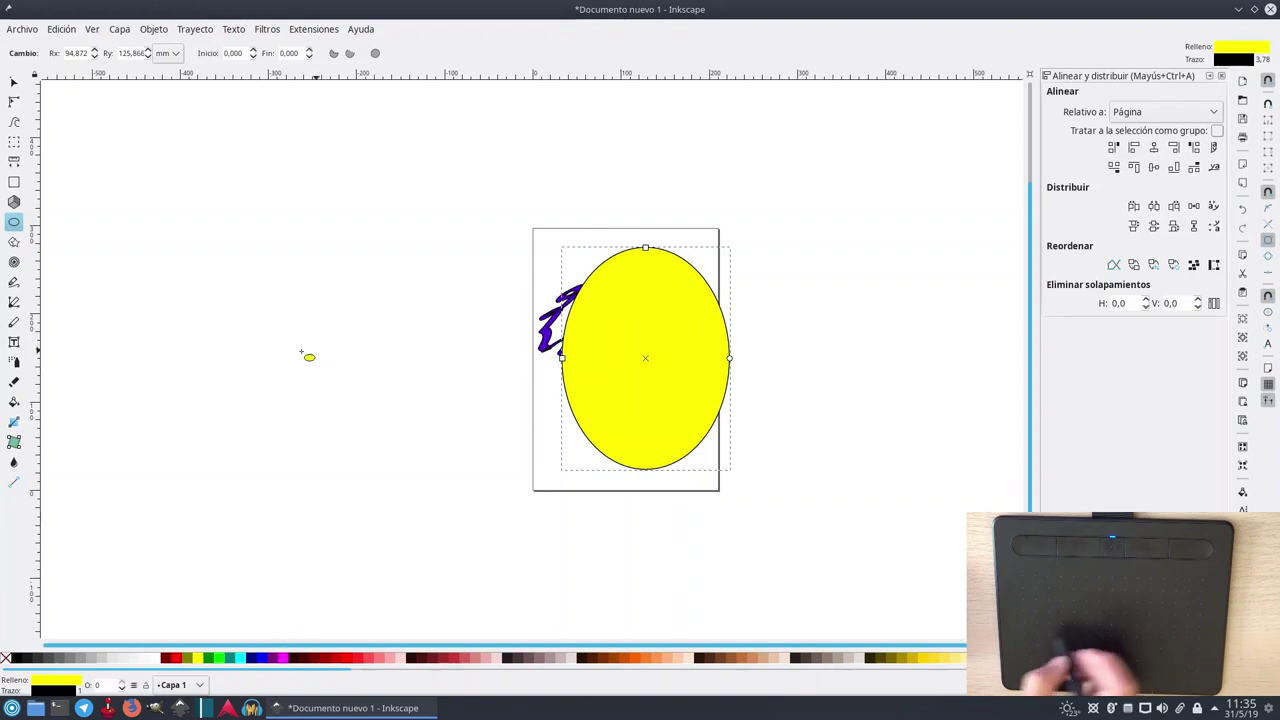
Spray overlapping clones of the yellow ellipse across the page and the canvas beside it.
{"action": "left_click", "coordinate": [14, 362]}
{"action": "mouse_move", "coordinate": [623, 337]}
{"action": "left_mouse_down"}
{"action": "mouse_move", "coordinate": [489, 346]}
{"action": "mouse_move", "coordinate": [438, 360]}
{"action": "mouse_move", "coordinate": [356, 356]}
{"action": "mouse_move", "coordinate": [346, 343]}
{"action": "mouse_move", "coordinate": [353, 314]}
{"action": "mouse_move", "coordinate": [462, 286]}
{"action": "mouse_move", "coordinate": [464, 322]}
{"action": "mouse_move", "coordinate": [557, 372]}
{"action": "mouse_move", "coordinate": [651, 351]}
{"action": "left_mouse_up"}
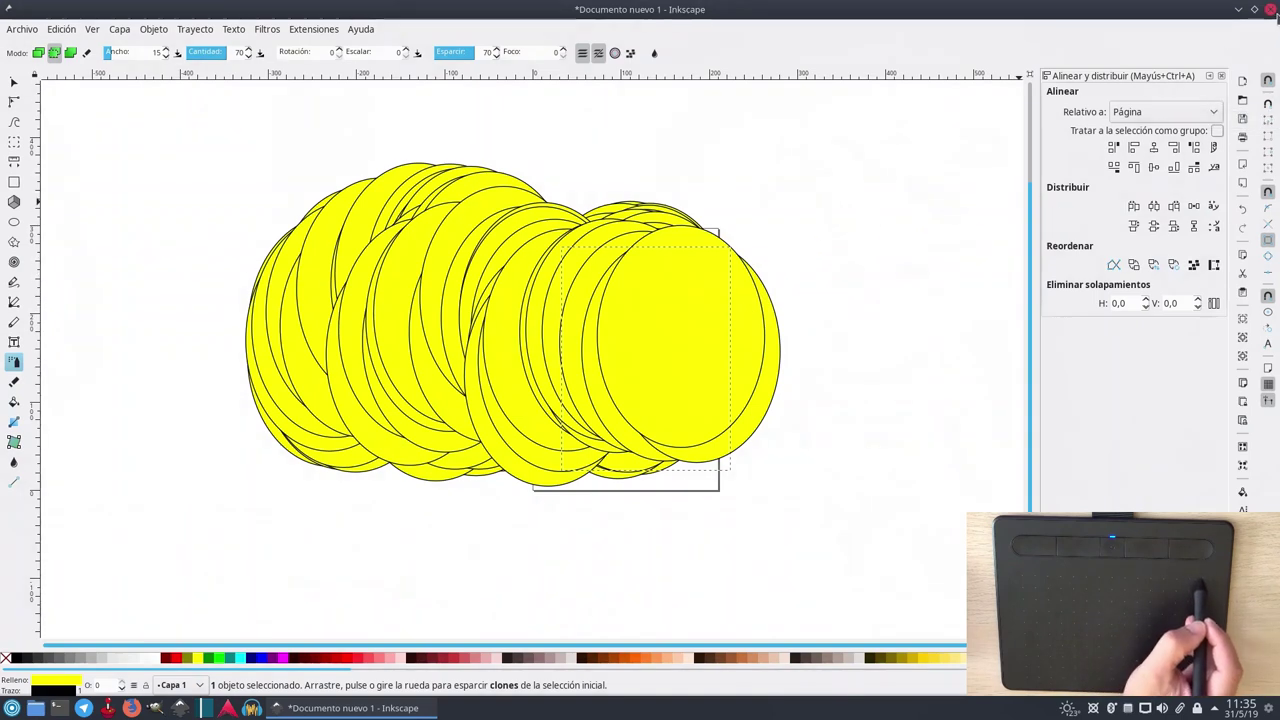
Close Inkscape without saving the document and open Krita.
{"action": "left_click", "coordinate": [1270, 9]}
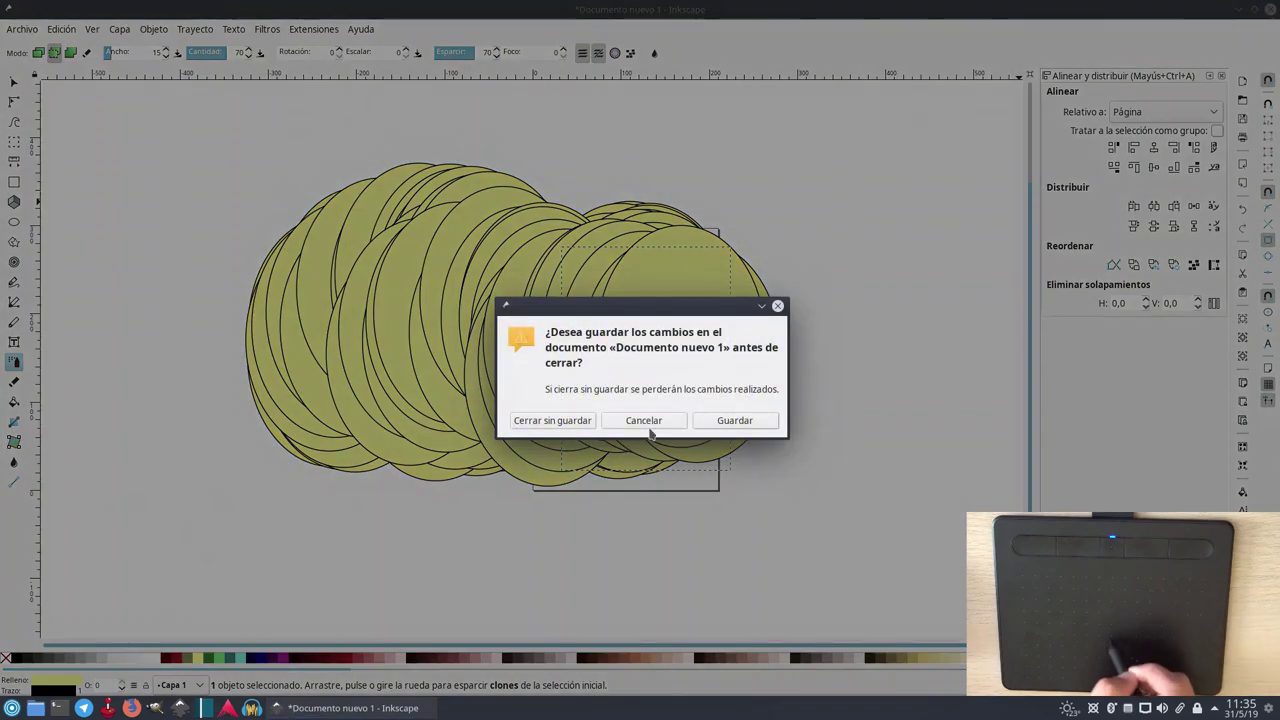
{"action": "left_click", "coordinate": [556, 424]}
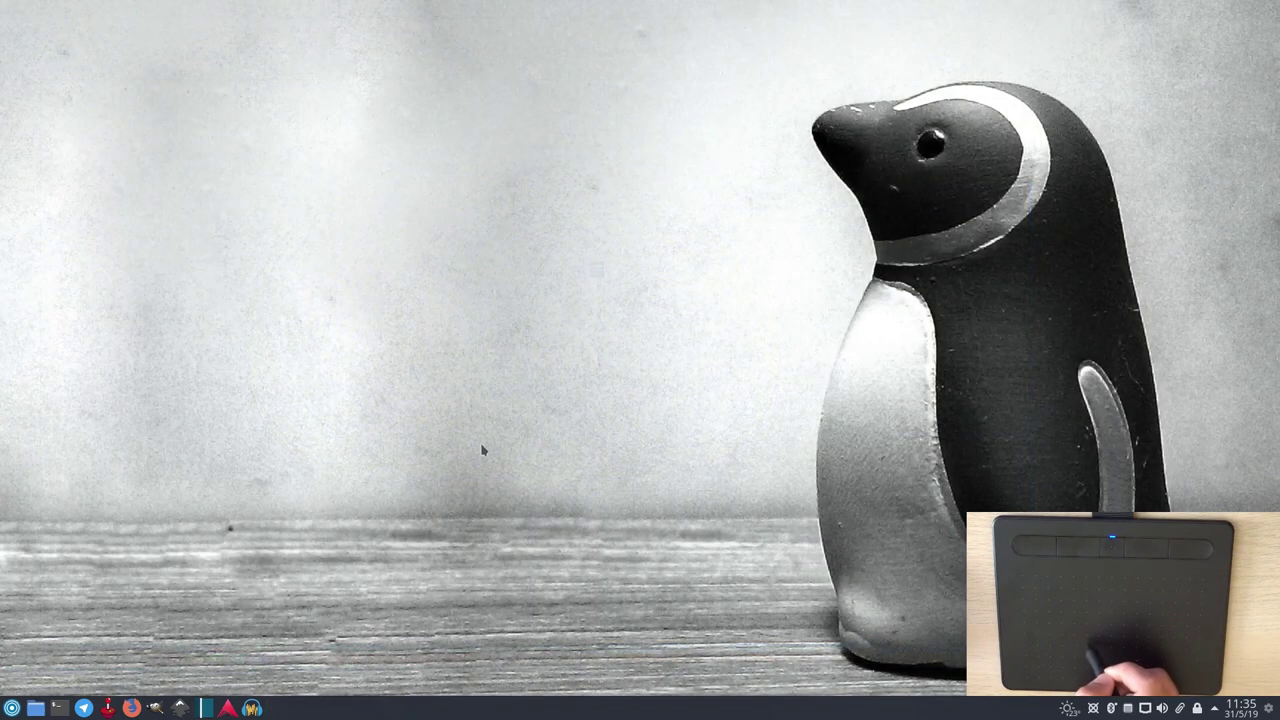
{"action": "left_click", "coordinate": [12, 708]}
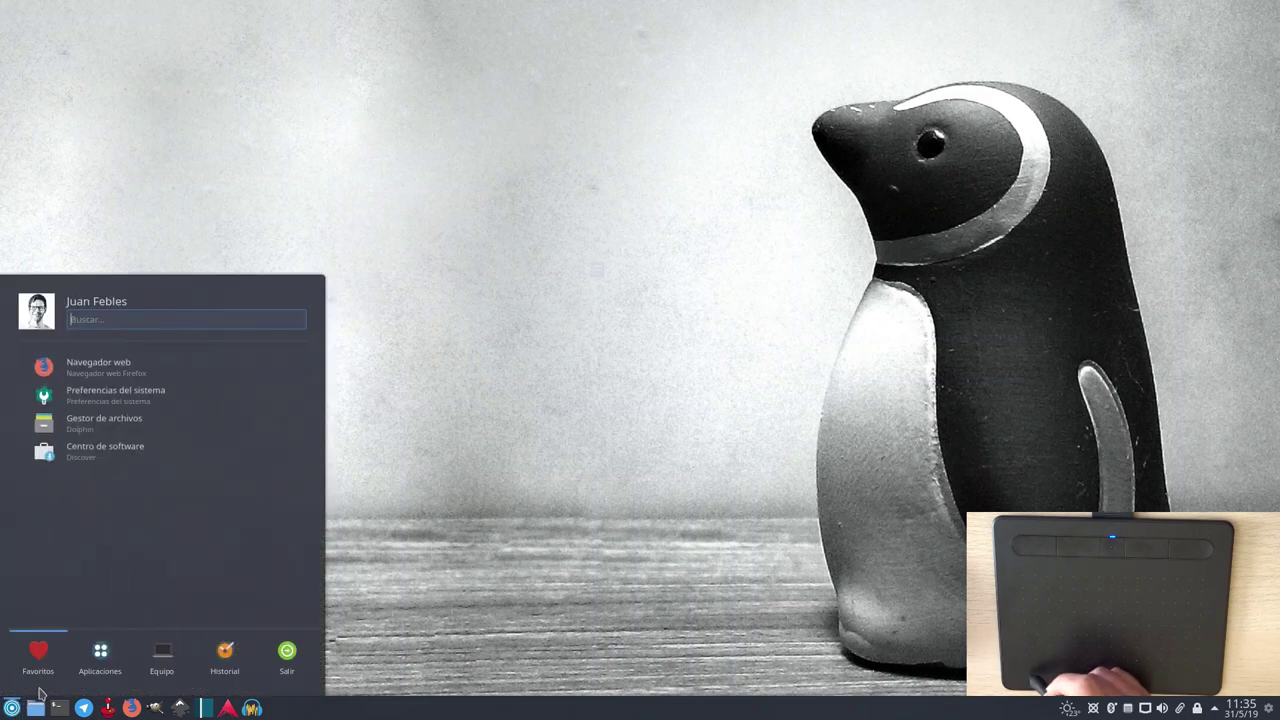
{"action": "type", "text": "krita"}
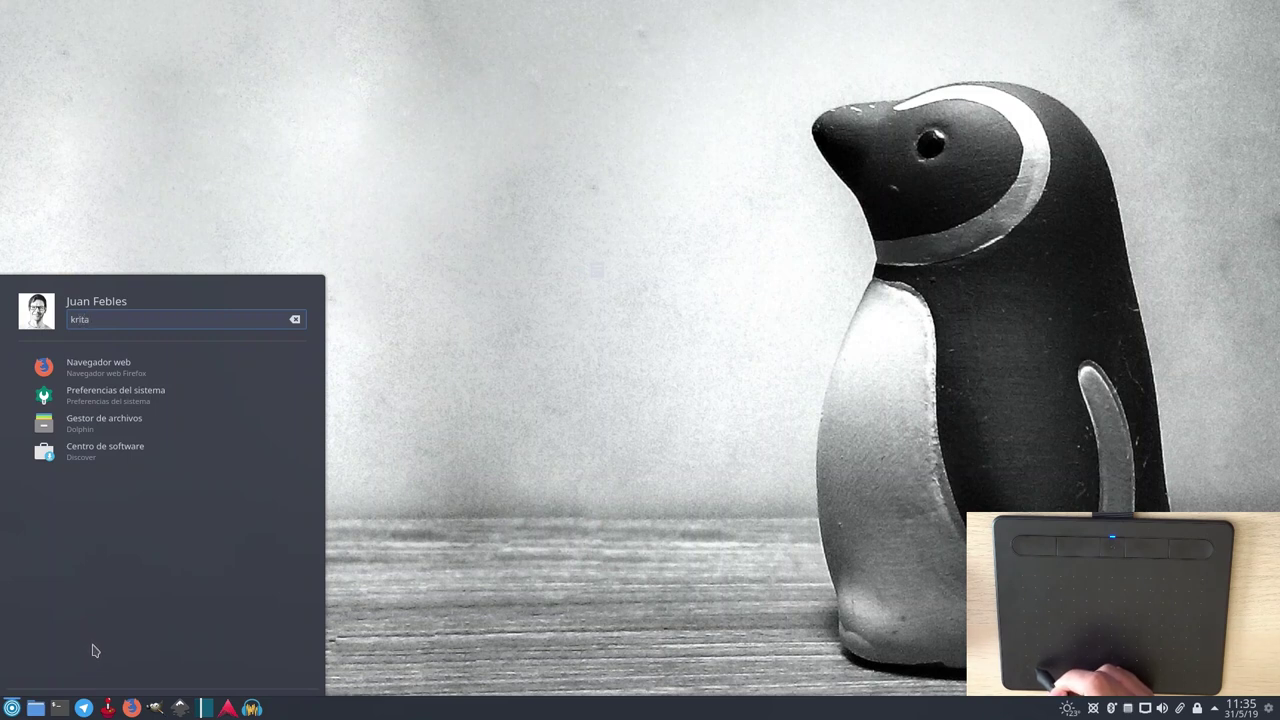
{"action": "left_click", "coordinate": [158, 382]}
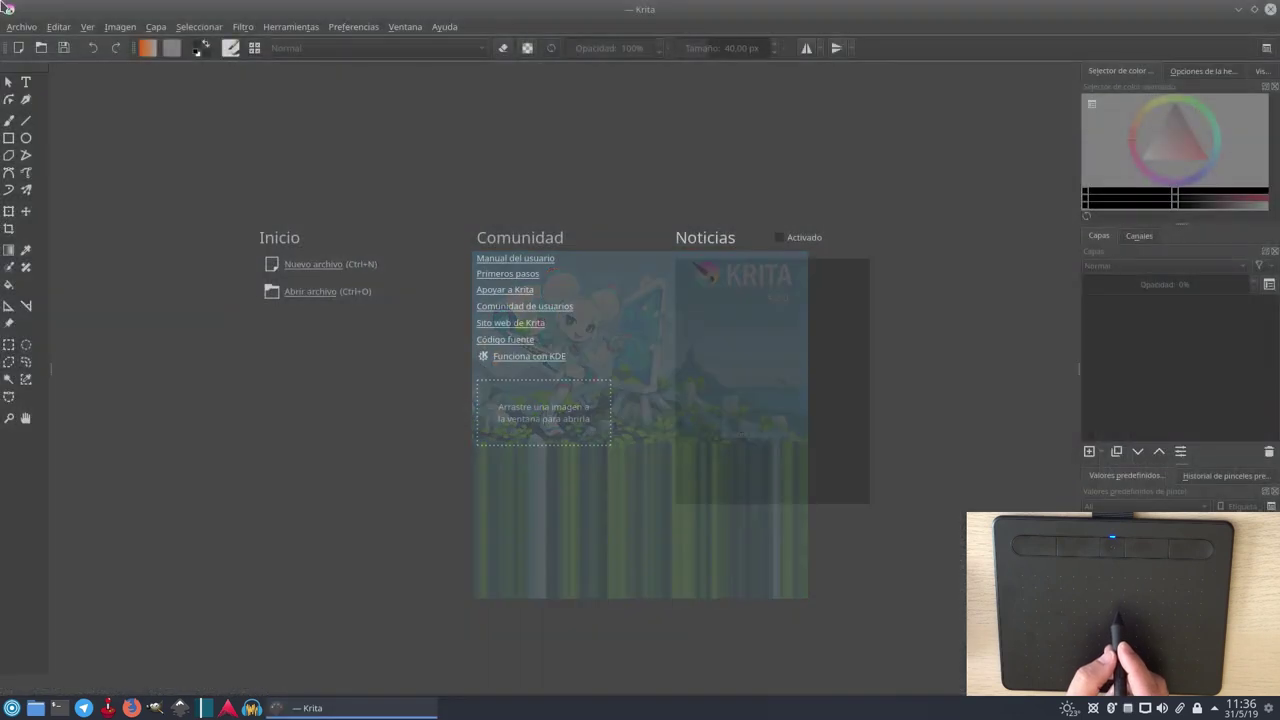
Create a new 2480 x 3508 document and choose the Basic-2 Opacity brush preset.
{"action": "left_click", "coordinate": [325, 266]}
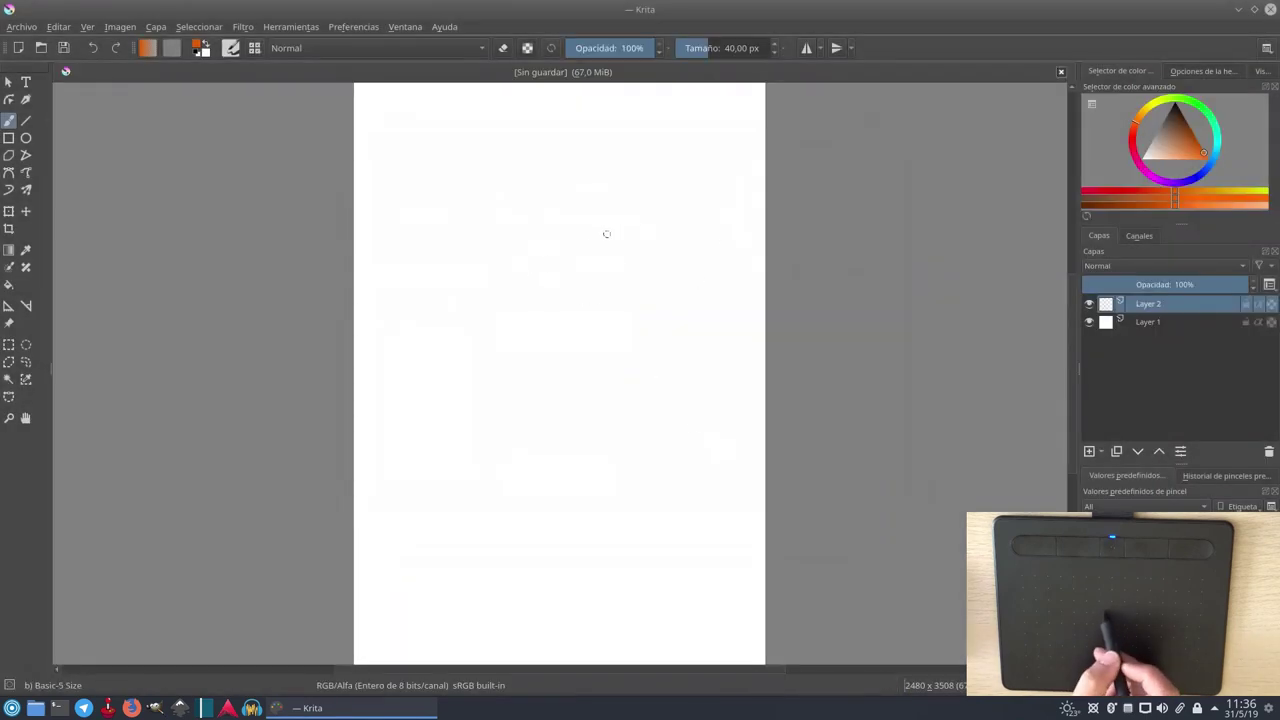
{"action": "right_click", "coordinate": [643, 245]}
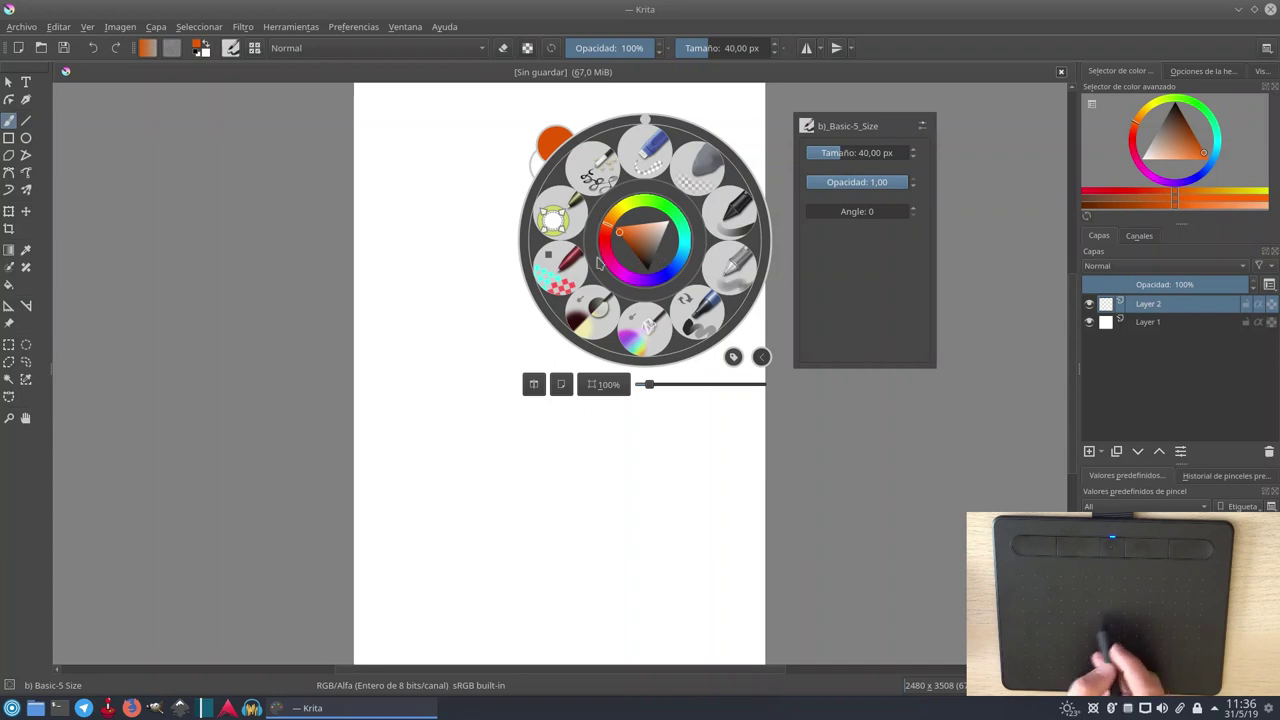
{"action": "left_click", "coordinate": [400, 310]}
{"action": "mouse_move", "coordinate": [425, 312]}
{"action": "left_mouse_down"}
{"action": "mouse_move", "coordinate": [551, 326]}
{"action": "mouse_move", "coordinate": [589, 309]}
{"action": "mouse_move", "coordinate": [431, 303]}
{"action": "mouse_move", "coordinate": [589, 297]}
{"action": "mouse_move", "coordinate": [449, 298]}
{"action": "left_mouse_up"}
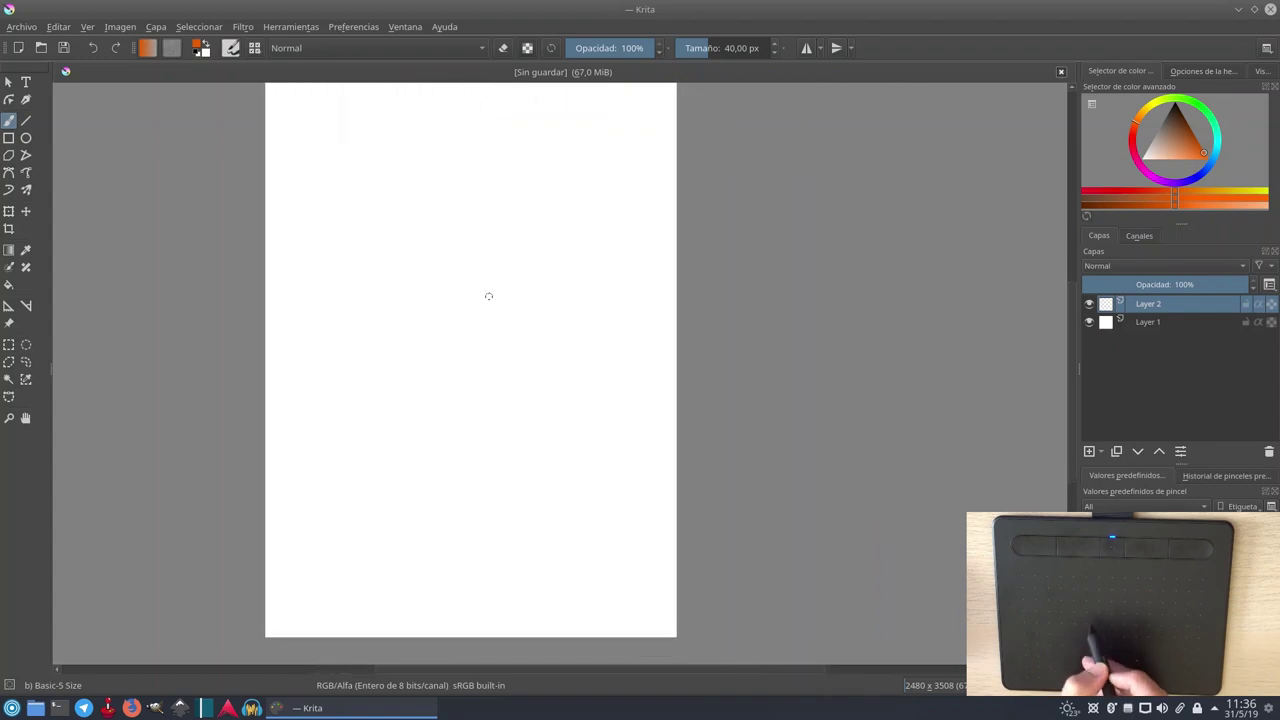
{"action": "right_click", "coordinate": [506, 284]}
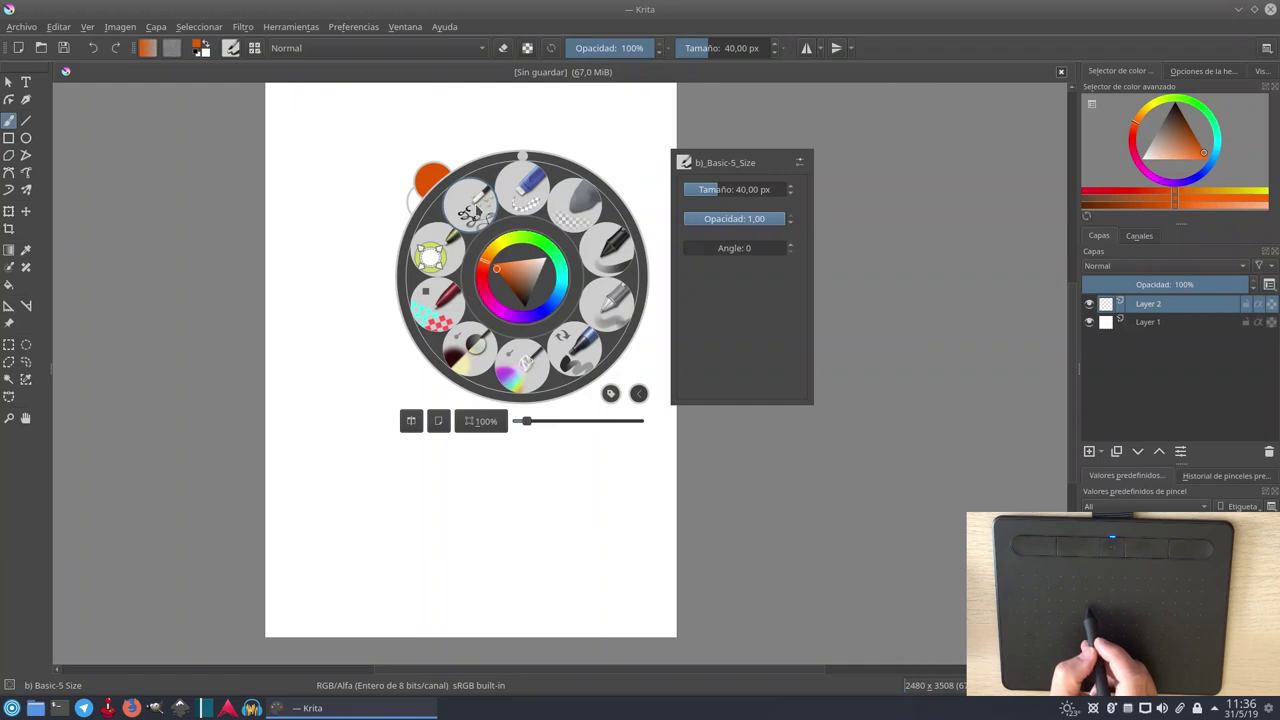
{"action": "left_click", "coordinate": [612, 258]}
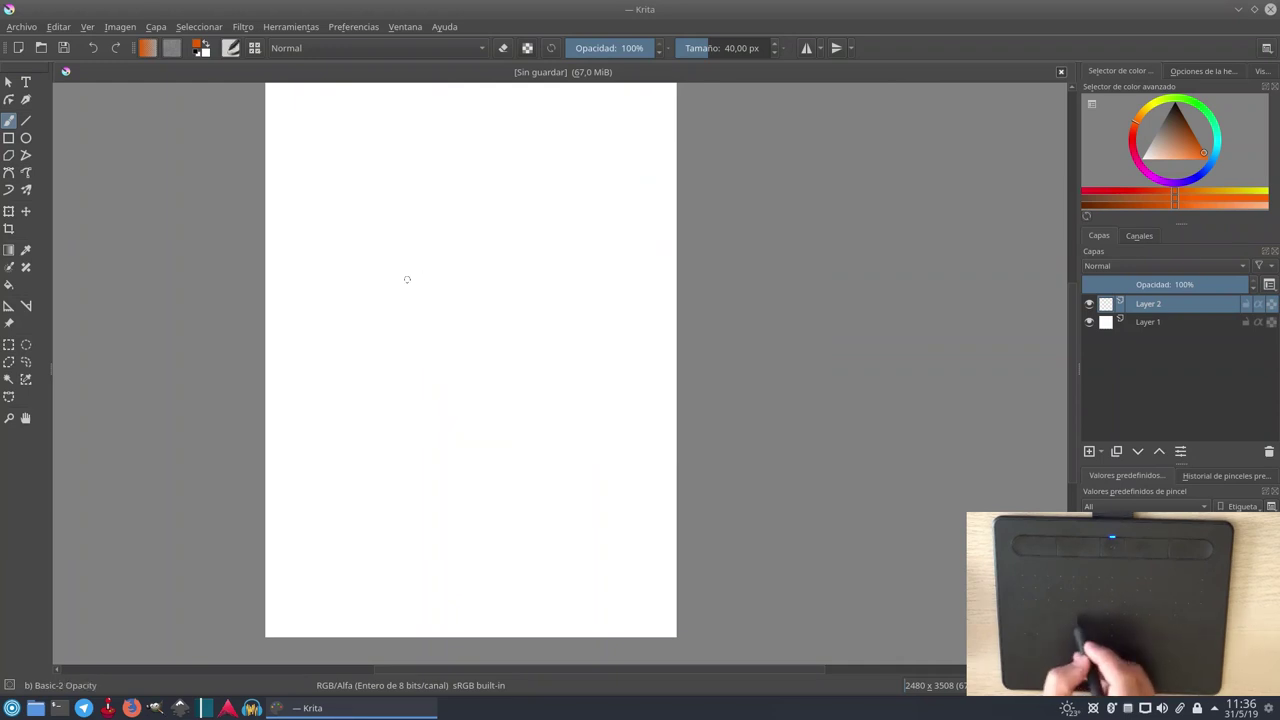
Paint diagonal orange strokes of varying opacity, and handwrite "Podcast" beside them with short horizontal strokes underneath.
{"action": "left_click_drag", "start_coordinate": [396, 285], "coordinate": [421, 283]}
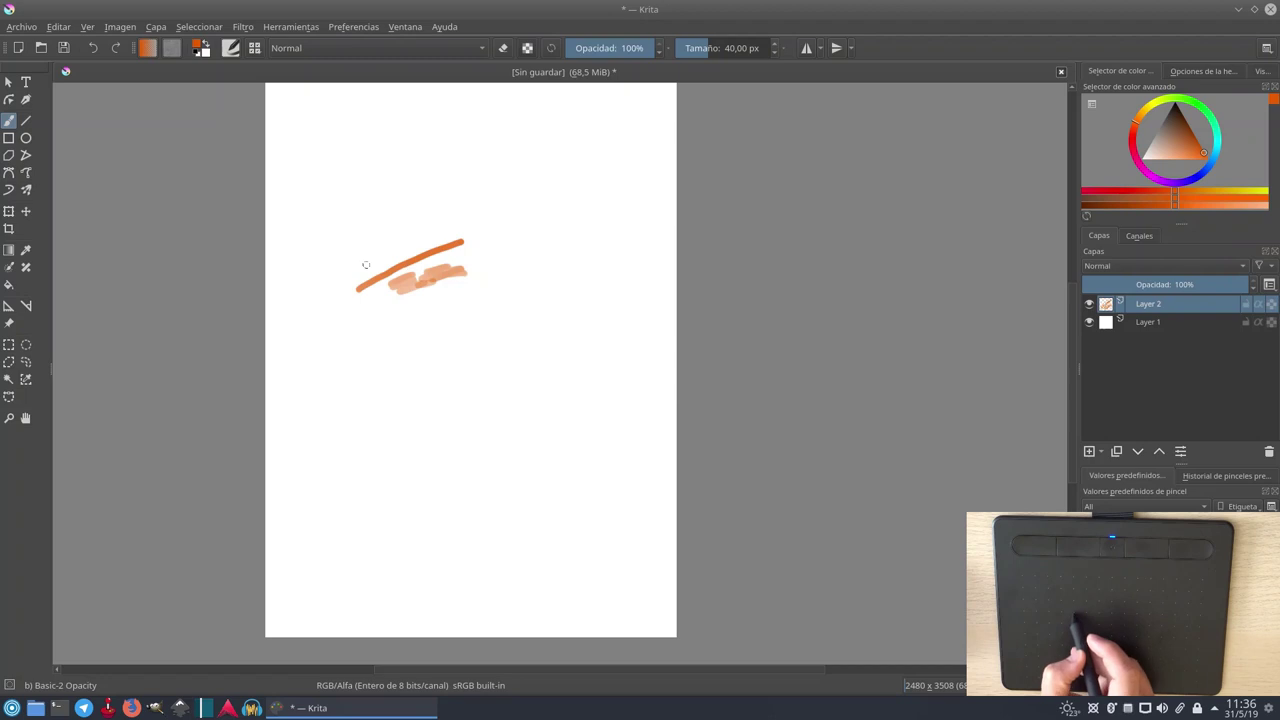
{"action": "left_click_drag", "start_coordinate": [349, 262], "coordinate": [491, 200]}
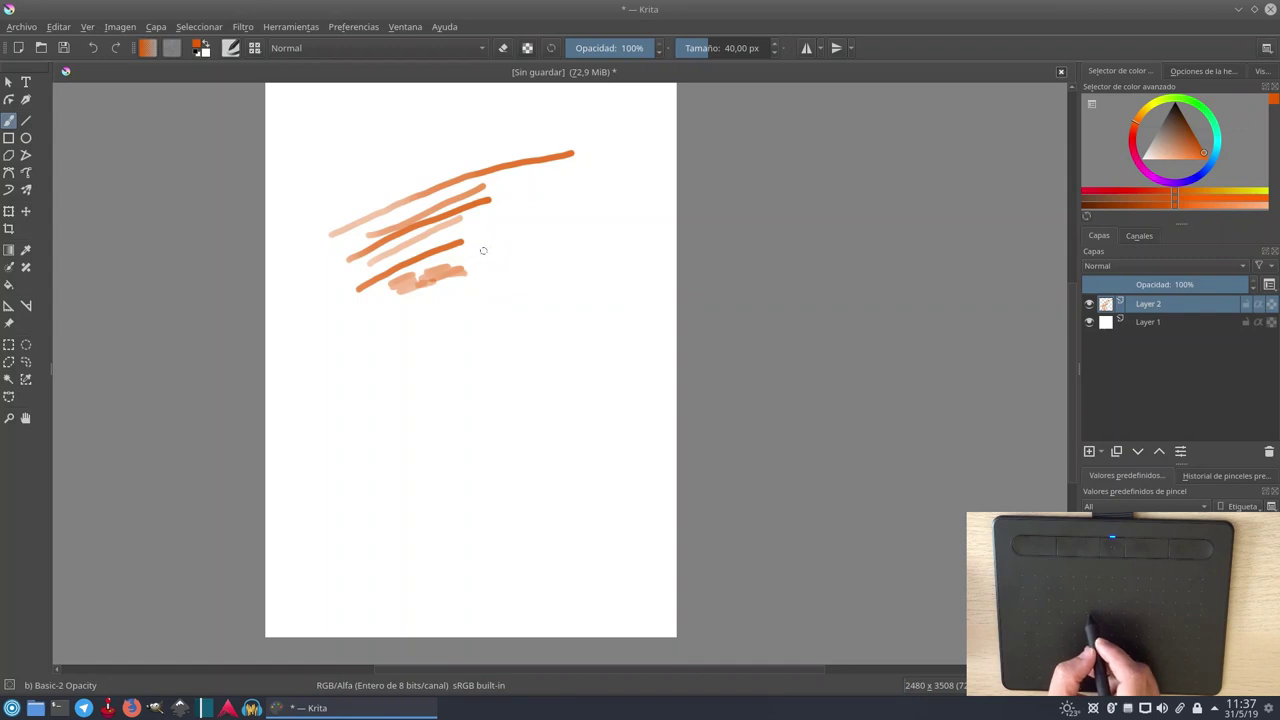
{"action": "mouse_move", "coordinate": [503, 246]}
{"action": "left_mouse_down"}
{"action": "mouse_move", "coordinate": [450, 281]}
{"action": "mouse_move", "coordinate": [555, 290]}
{"action": "mouse_move", "coordinate": [561, 271]}
{"action": "mouse_move", "coordinate": [585, 279]}
{"action": "mouse_move", "coordinate": [578, 298]}
{"action": "mouse_move", "coordinate": [625, 267]}
{"action": "mouse_move", "coordinate": [628, 289]}
{"action": "mouse_move", "coordinate": [640, 287]}
{"action": "mouse_move", "coordinate": [663, 261]}
{"action": "mouse_move", "coordinate": [671, 289]}
{"action": "mouse_move", "coordinate": [625, 260]}
{"action": "mouse_move", "coordinate": [677, 259]}
{"action": "left_mouse_up"}
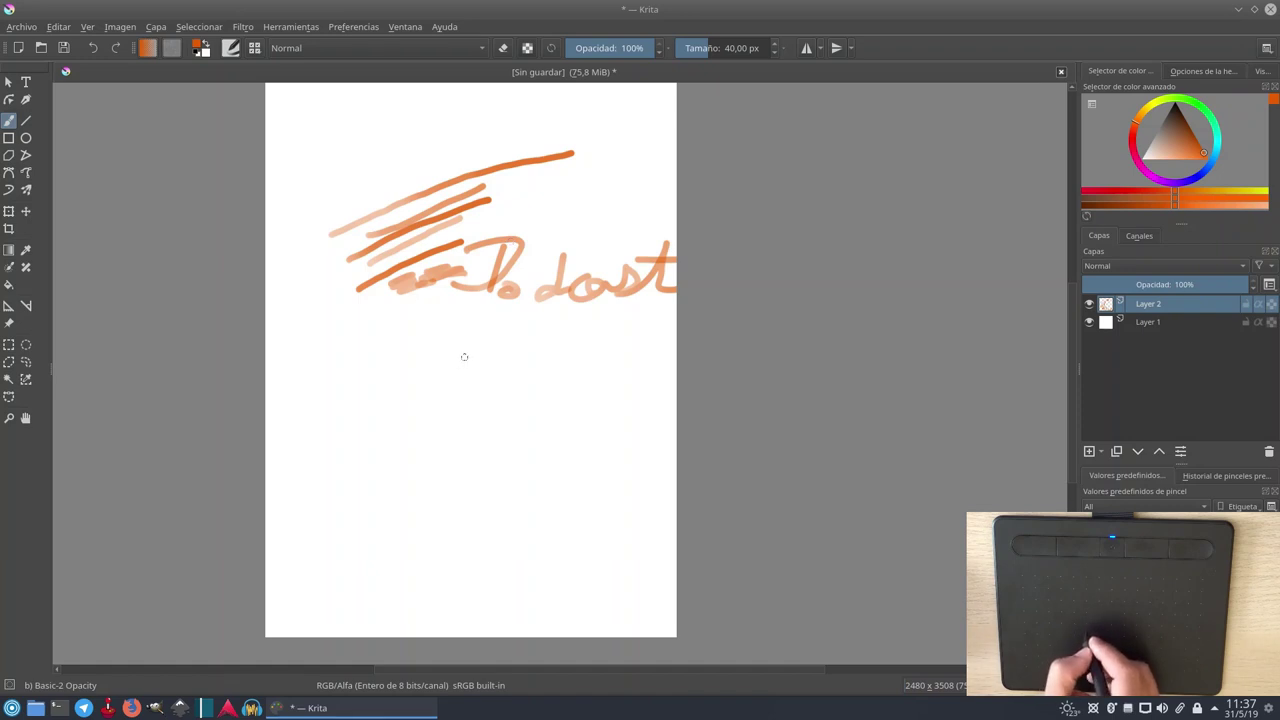
{"action": "left_click_drag", "start_coordinate": [458, 345], "coordinate": [516, 346]}
Choose the Marker Chisel Smooth brush preset and set its size to 320,80 px.
{"action": "right_click", "coordinate": [506, 313]}
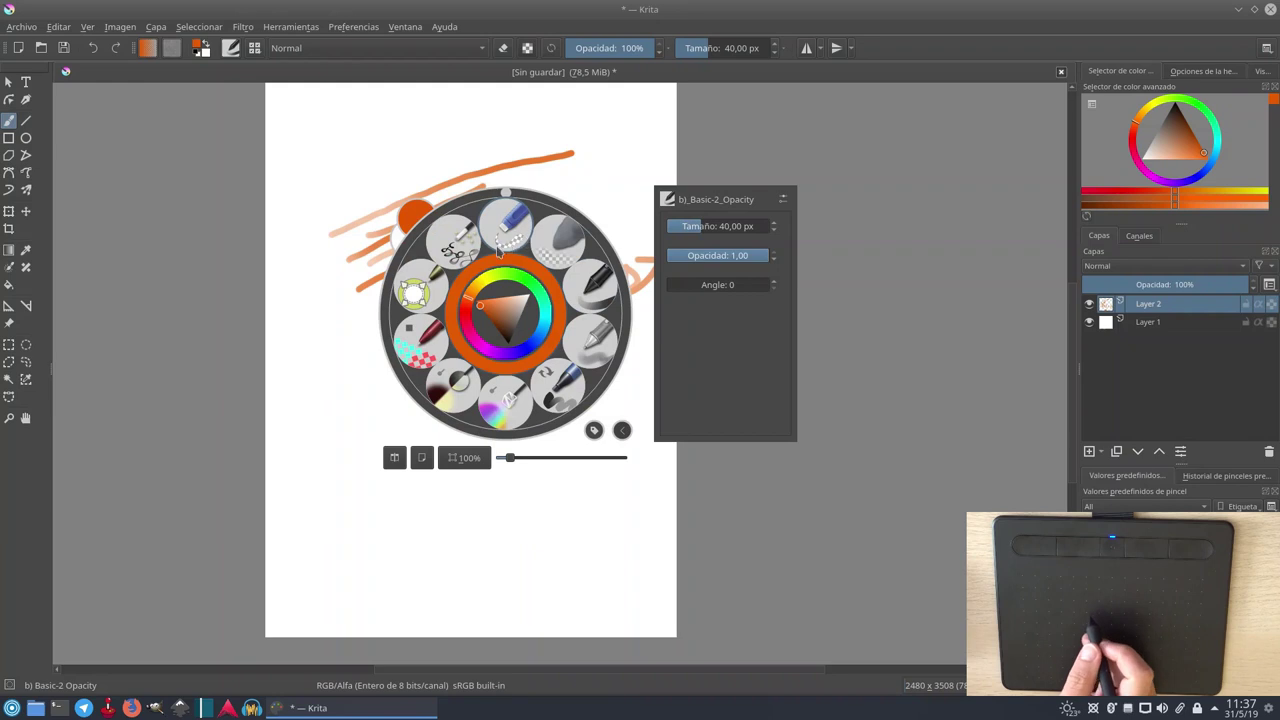
{"action": "left_click", "coordinate": [561, 381]}
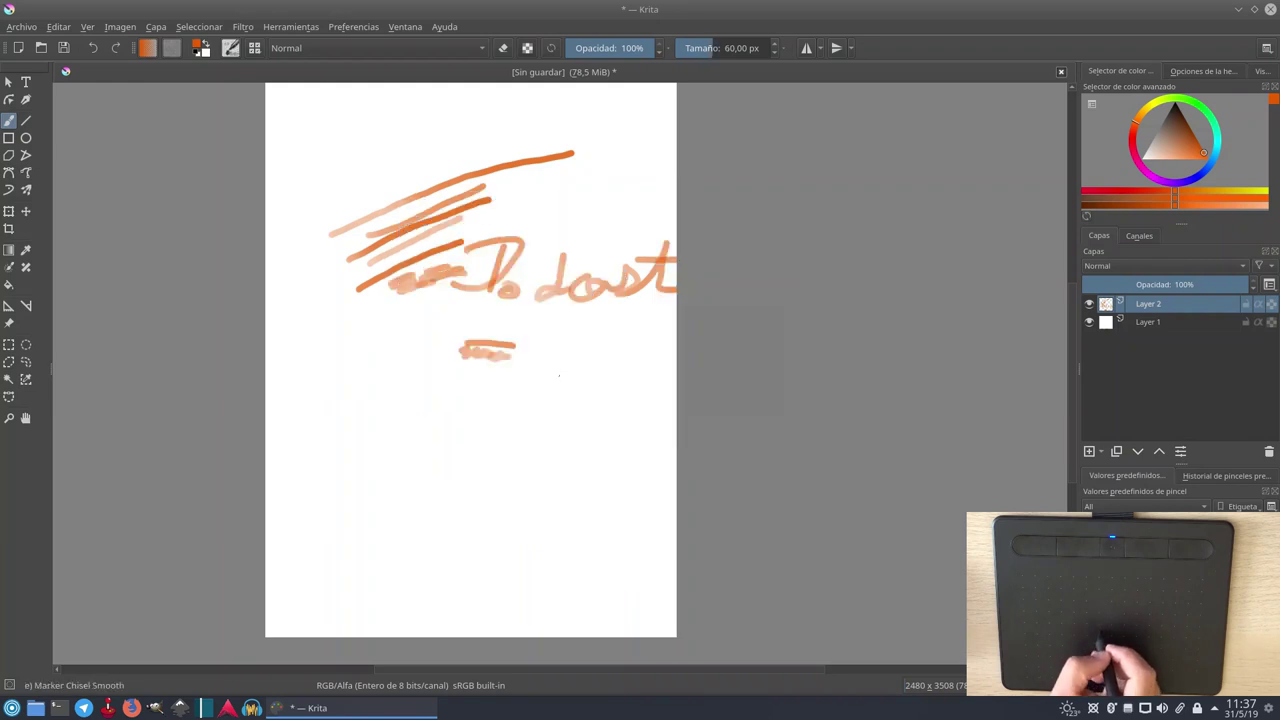
{"action": "right_click", "coordinate": [541, 322]}
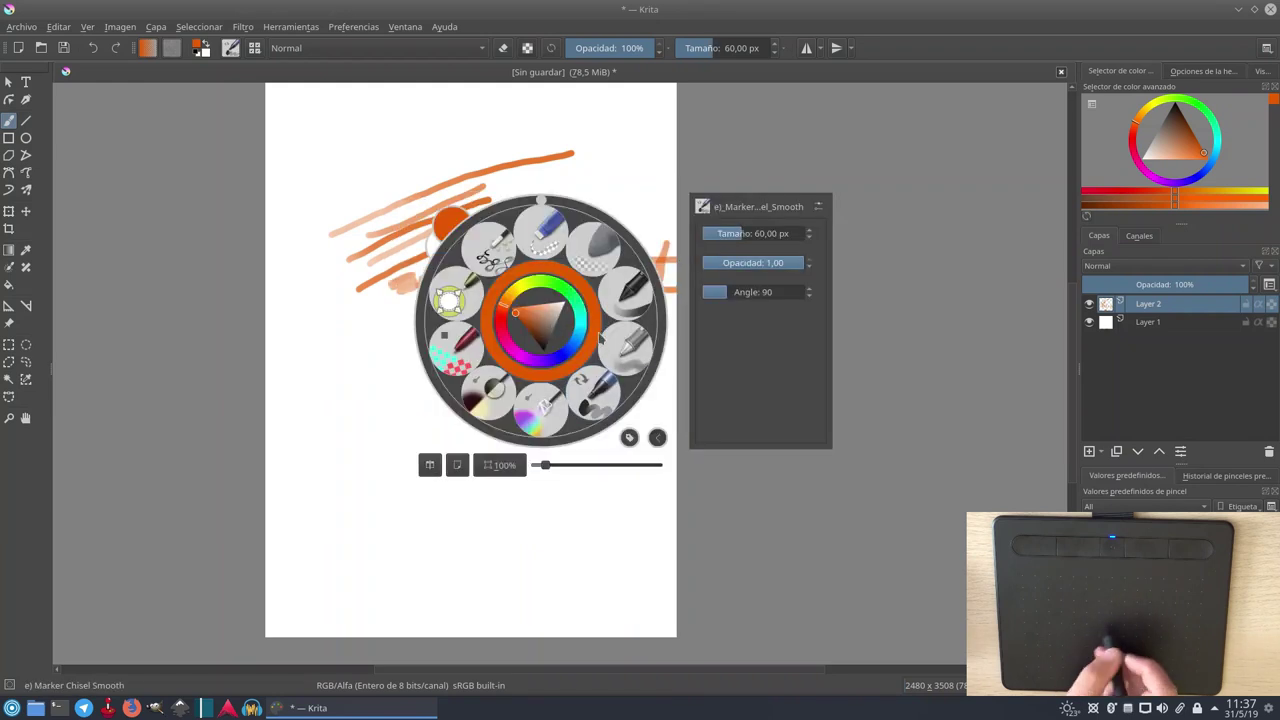
{"action": "mouse_move", "coordinate": [750, 236]}
{"action": "left_mouse_down"}
{"action": "mouse_move", "coordinate": [772, 236]}
{"action": "mouse_move", "coordinate": [733, 245]}
{"action": "mouse_move", "coordinate": [740, 234]}
{"action": "left_mouse_up"}
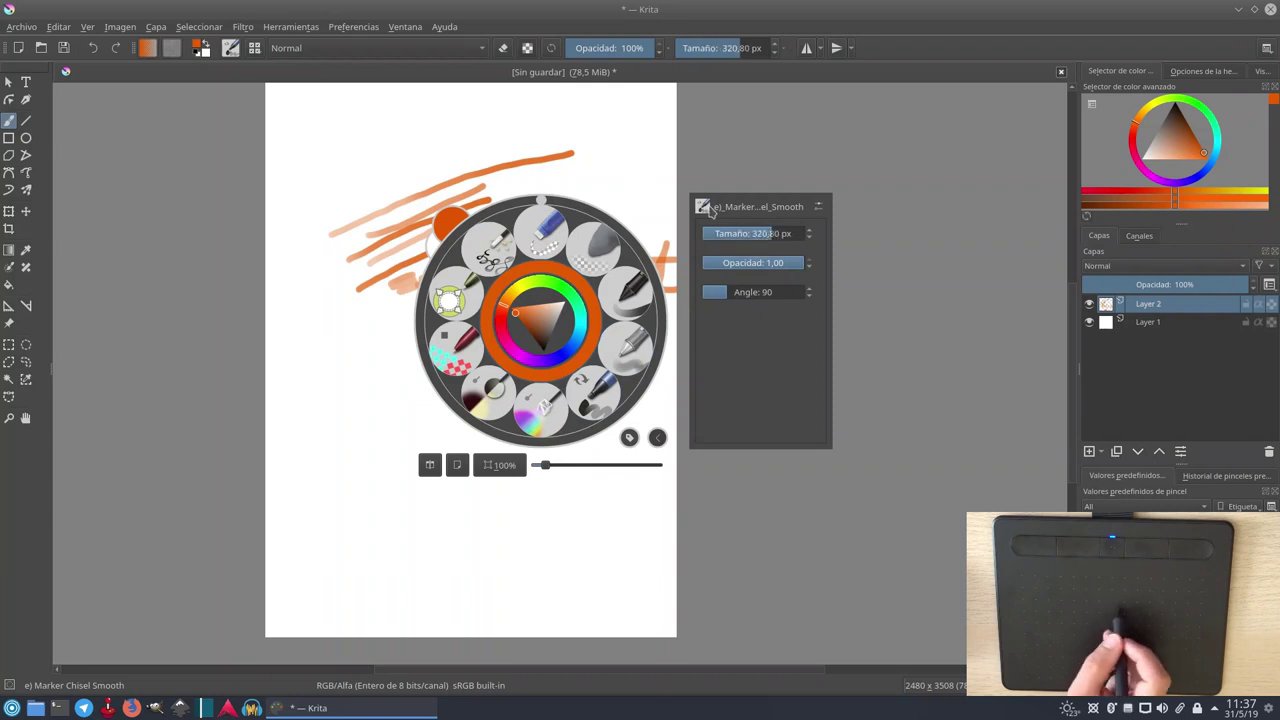
Switch the paint colour to blue, then paint a wavy closed outline around the short orange strokes and a scribbled patch inside it.
{"action": "left_click", "coordinate": [558, 356]}
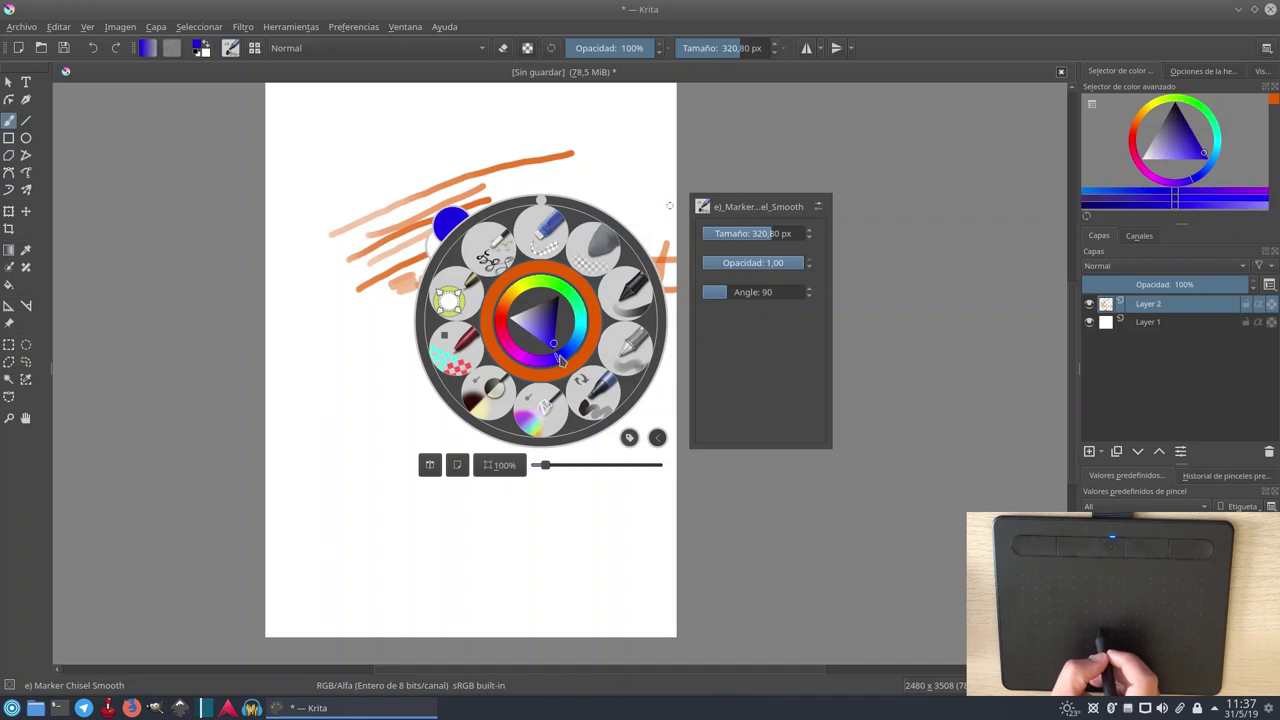
{"action": "left_click", "coordinate": [395, 369]}
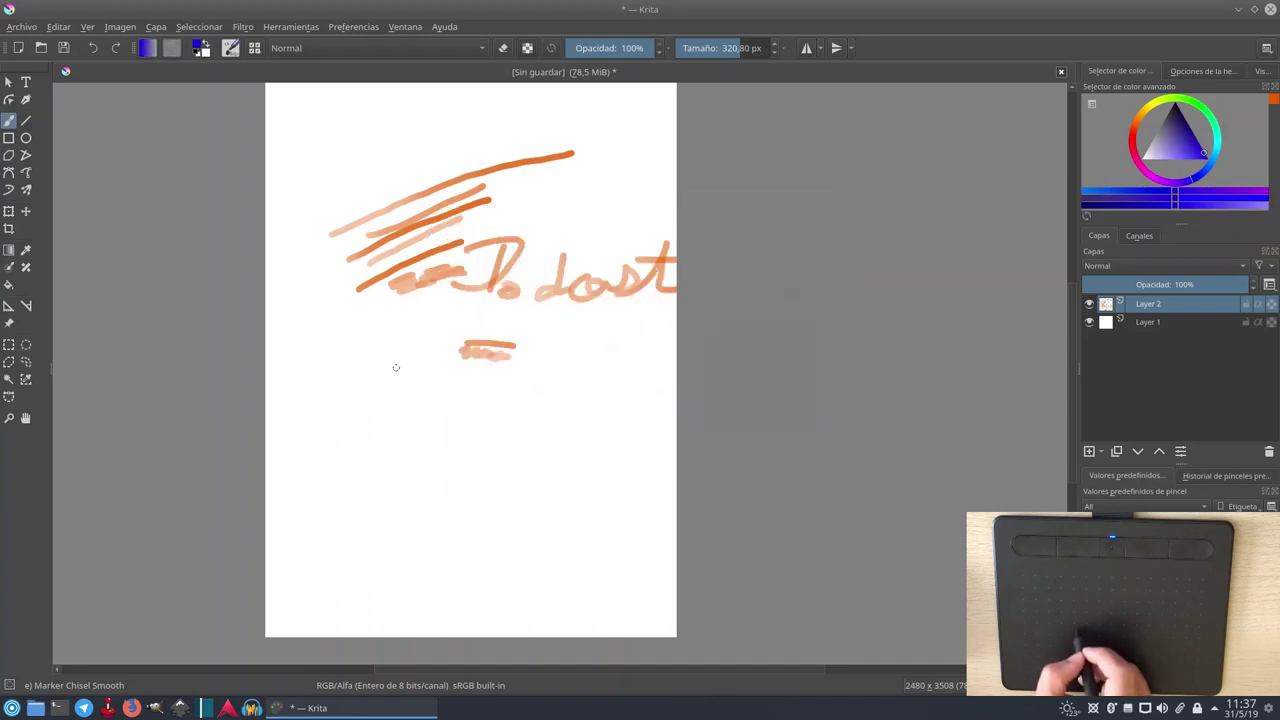
{"action": "mouse_move", "coordinate": [562, 352]}
{"action": "left_mouse_down"}
{"action": "mouse_move", "coordinate": [585, 346]}
{"action": "mouse_move", "coordinate": [584, 364]}
{"action": "mouse_move", "coordinate": [560, 372]}
{"action": "mouse_move", "coordinate": [584, 376]}
{"action": "mouse_move", "coordinate": [585, 362]}
{"action": "mouse_move", "coordinate": [562, 354]}
{"action": "mouse_move", "coordinate": [594, 342]}
{"action": "mouse_move", "coordinate": [562, 350]}
{"action": "mouse_move", "coordinate": [572, 326]}
{"action": "left_mouse_up"}
{"action": "mouse_move", "coordinate": [459, 313]}
{"action": "left_mouse_down"}
{"action": "mouse_move", "coordinate": [639, 323]}
{"action": "mouse_move", "coordinate": [609, 374]}
{"action": "mouse_move", "coordinate": [538, 405]}
{"action": "mouse_move", "coordinate": [398, 383]}
{"action": "mouse_move", "coordinate": [418, 312]}
{"action": "mouse_move", "coordinate": [478, 313]}
{"action": "left_mouse_up"}
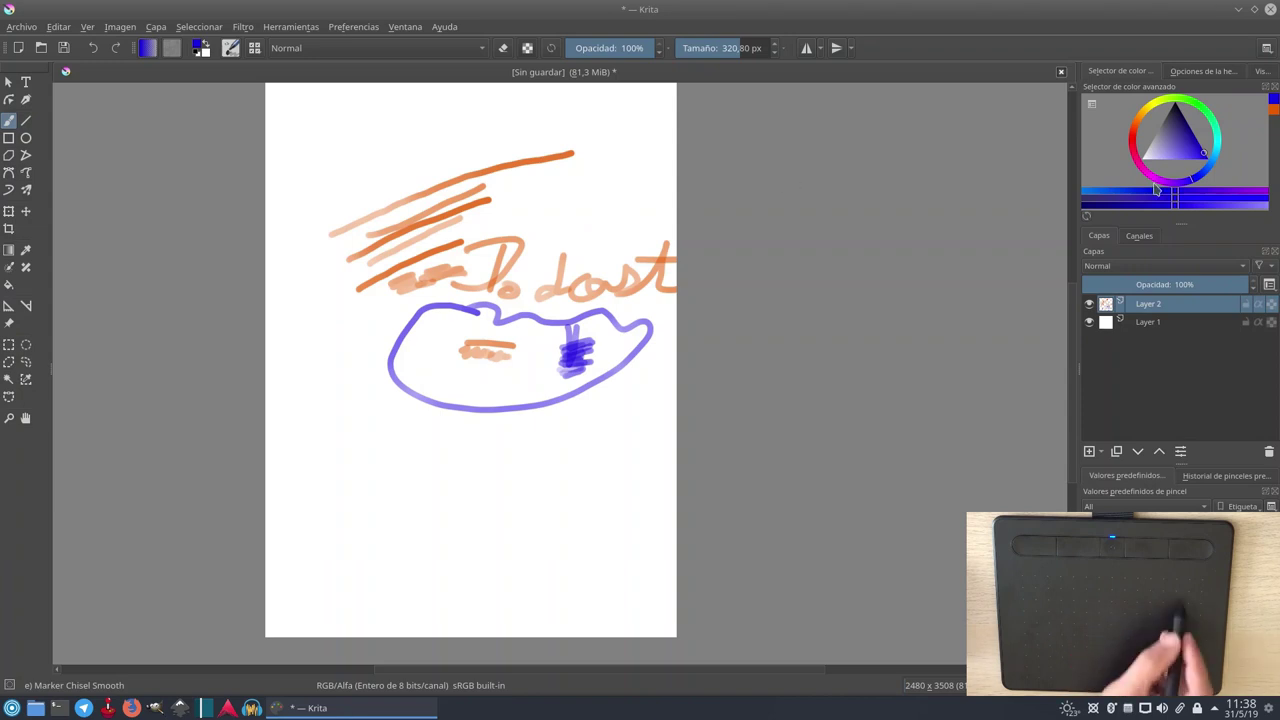
Close Krita without saving the document and open MyPaint.
{"action": "left_click", "coordinate": [1270, 8]}
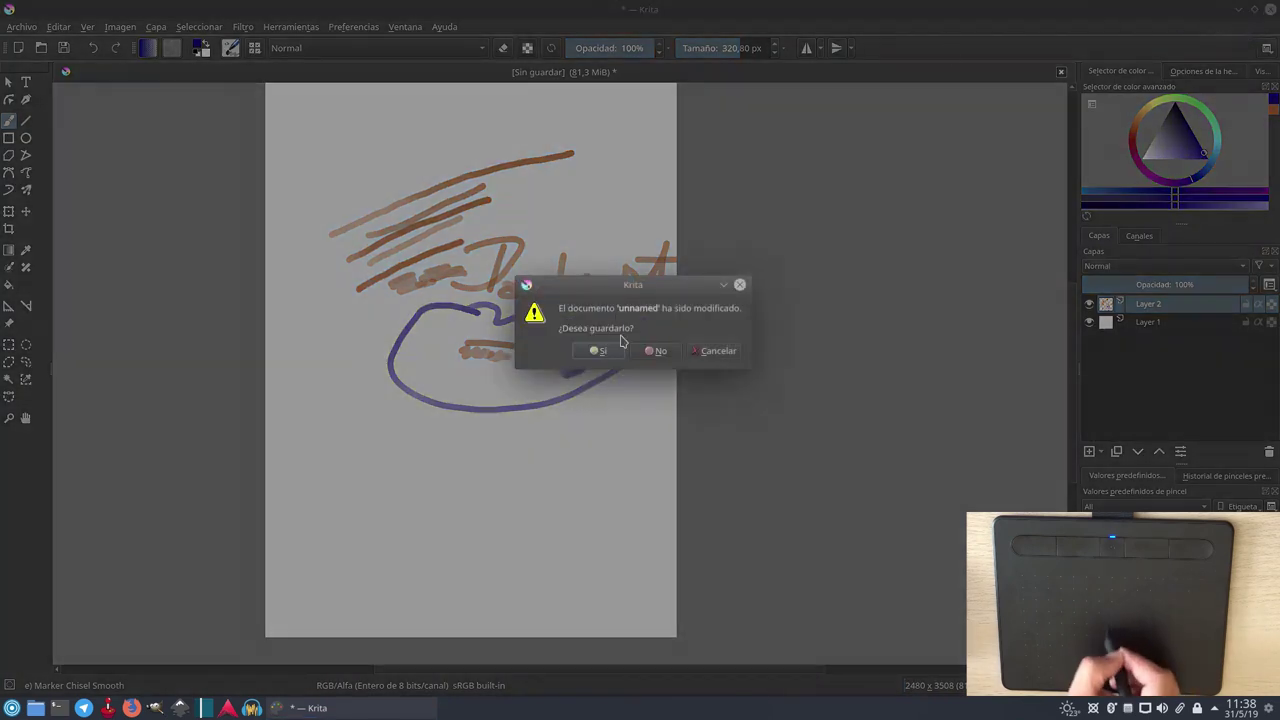
{"action": "left_click", "coordinate": [655, 351]}
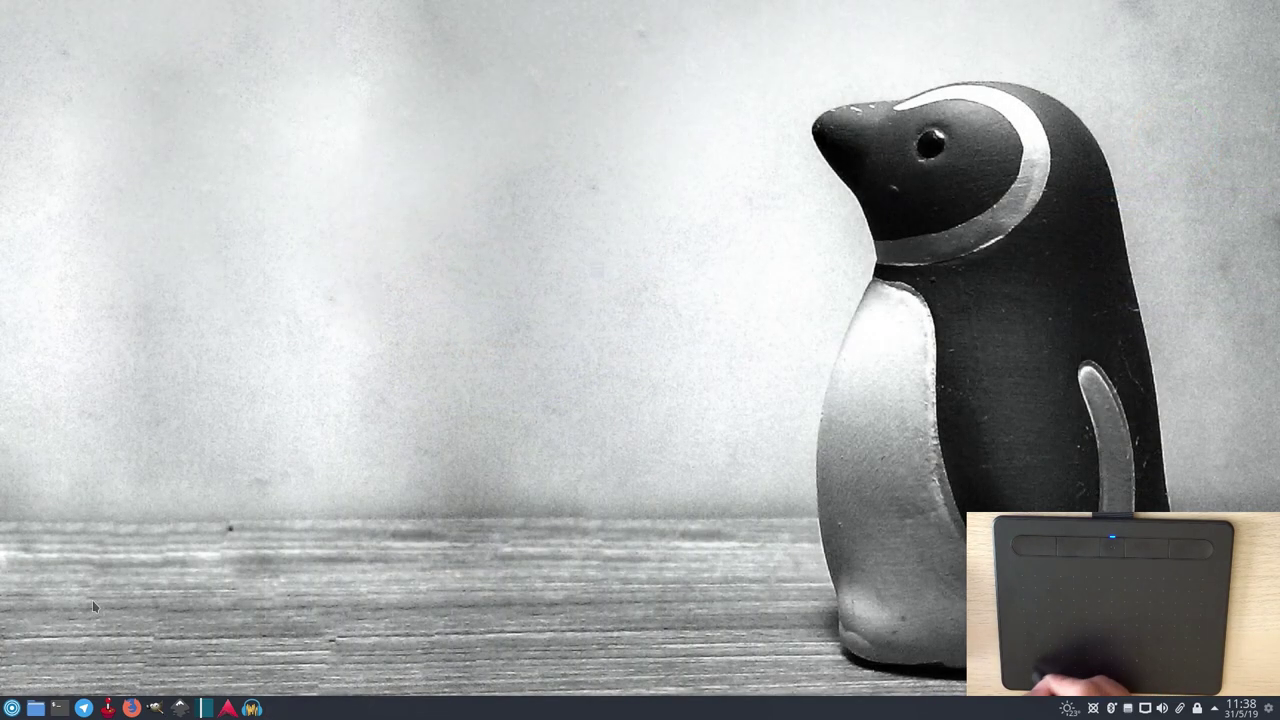
{"action": "left_click", "coordinate": [12, 706]}
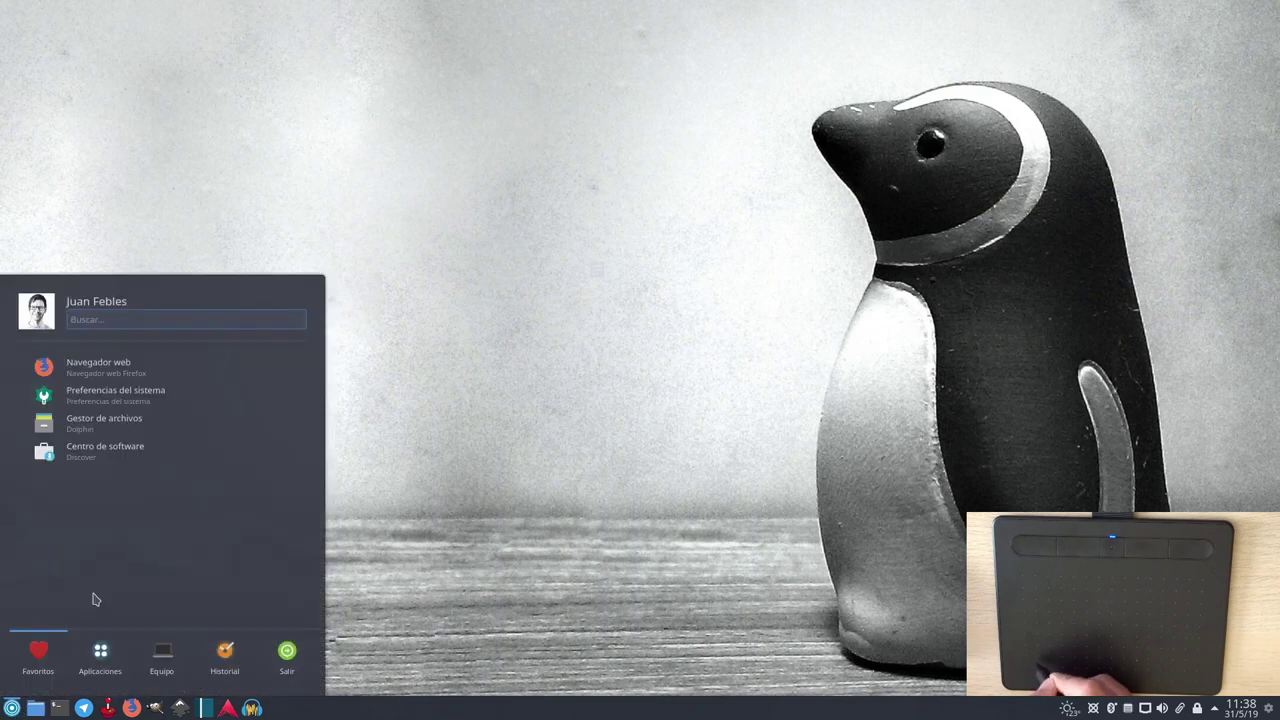
{"action": "type", "text": "mypa"}
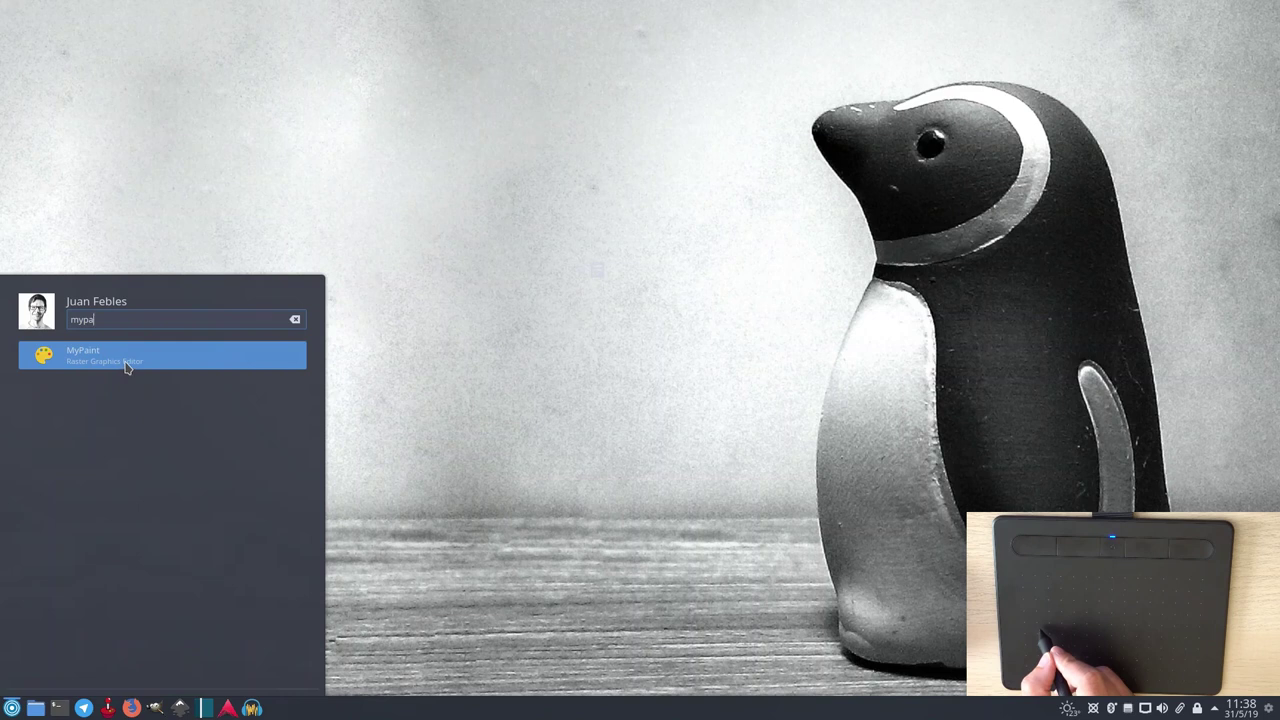
{"action": "left_click", "coordinate": [128, 367]}
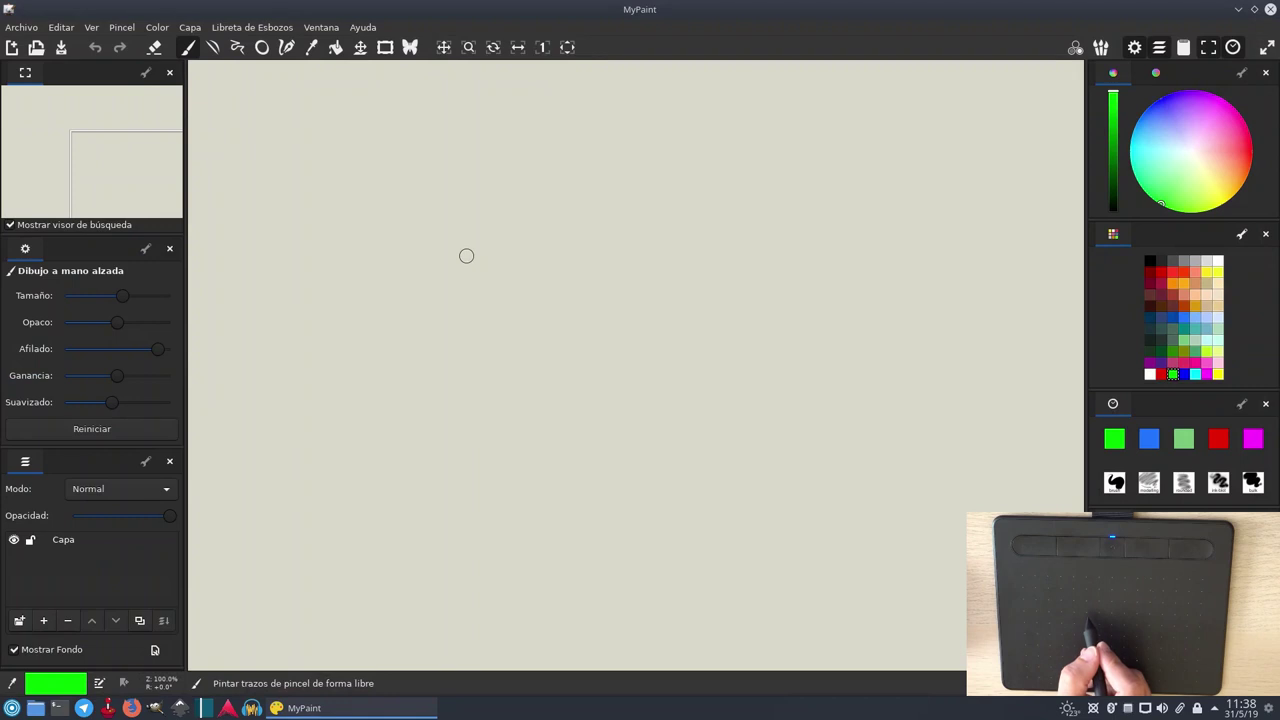
Paint small green scribbles, change to a finer brush, and add green lines shaded into a dense patch.
{"action": "mouse_move", "coordinate": [562, 242]}
{"action": "left_mouse_down"}
{"action": "mouse_move", "coordinate": [585, 236]}
{"action": "mouse_move", "coordinate": [592, 257]}
{"action": "left_mouse_up"}
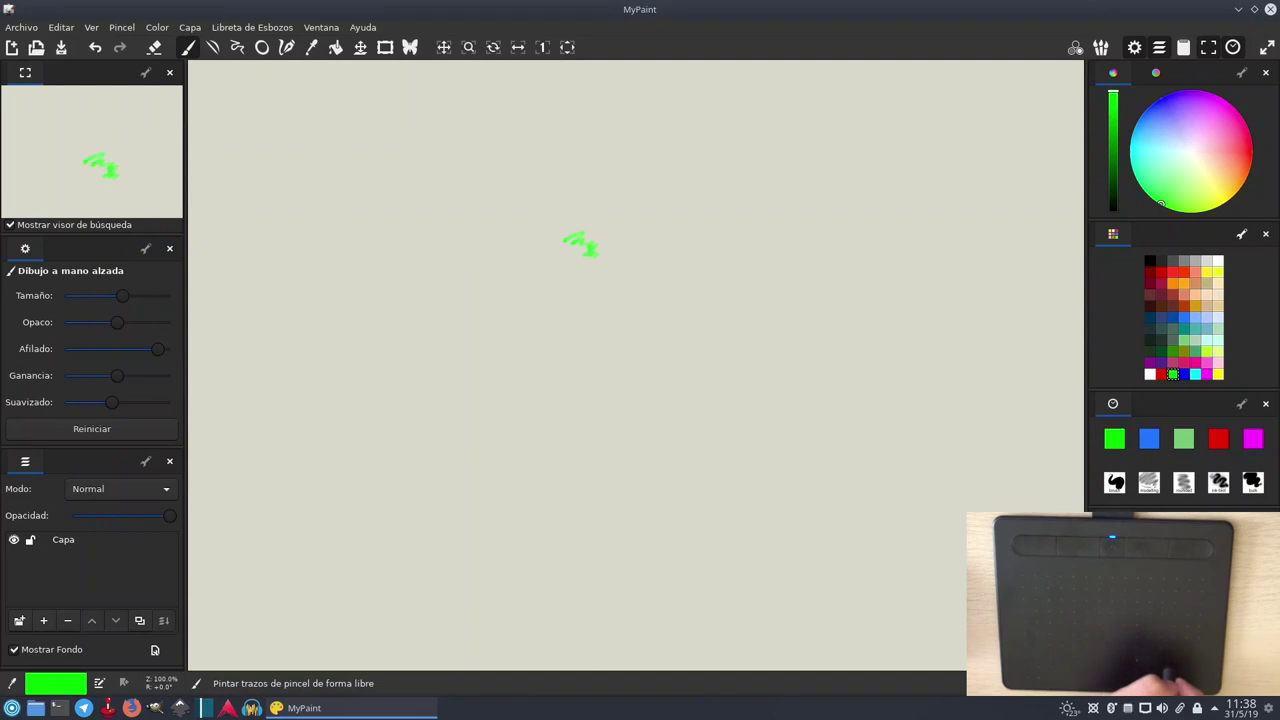
{"action": "key", "text": "1"}
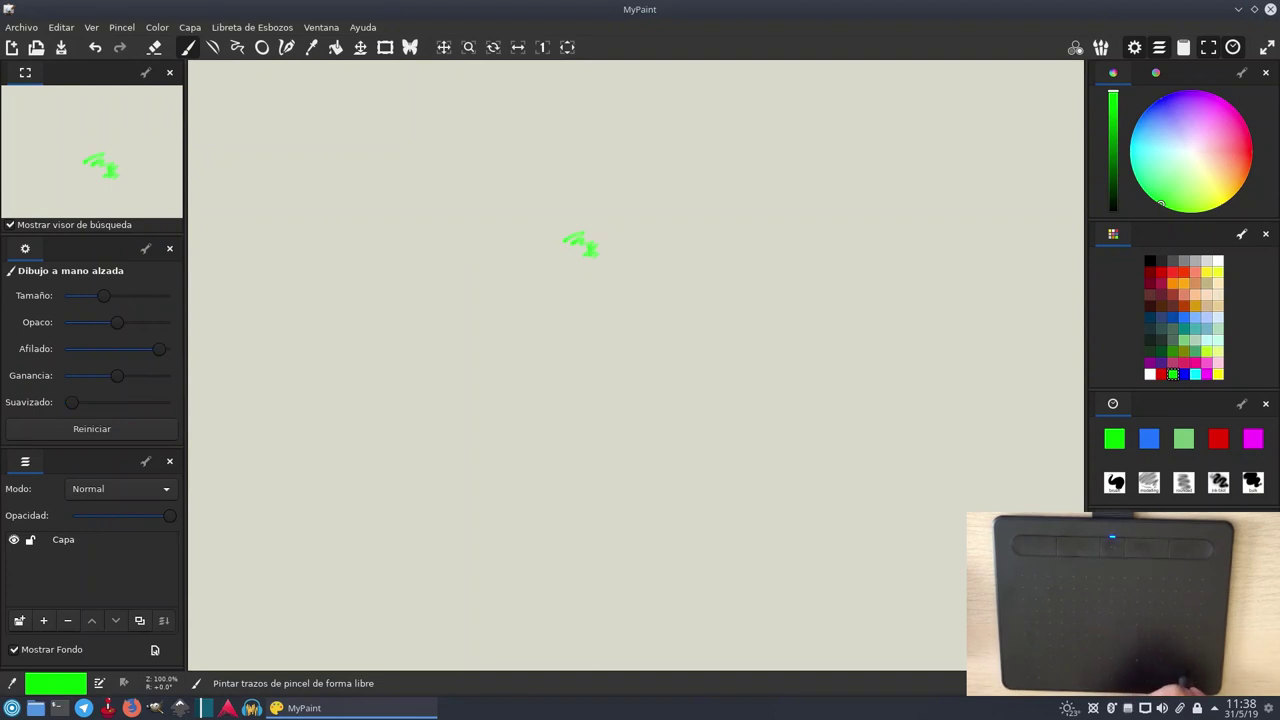
{"action": "key", "text": "2"}
{"action": "mouse_move", "coordinate": [593, 291]}
{"action": "left_mouse_down"}
{"action": "mouse_move", "coordinate": [656, 288]}
{"action": "mouse_move", "coordinate": [697, 252]}
{"action": "left_mouse_up"}
{"action": "left_click_drag", "start_coordinate": [604, 279], "coordinate": [720, 266]}
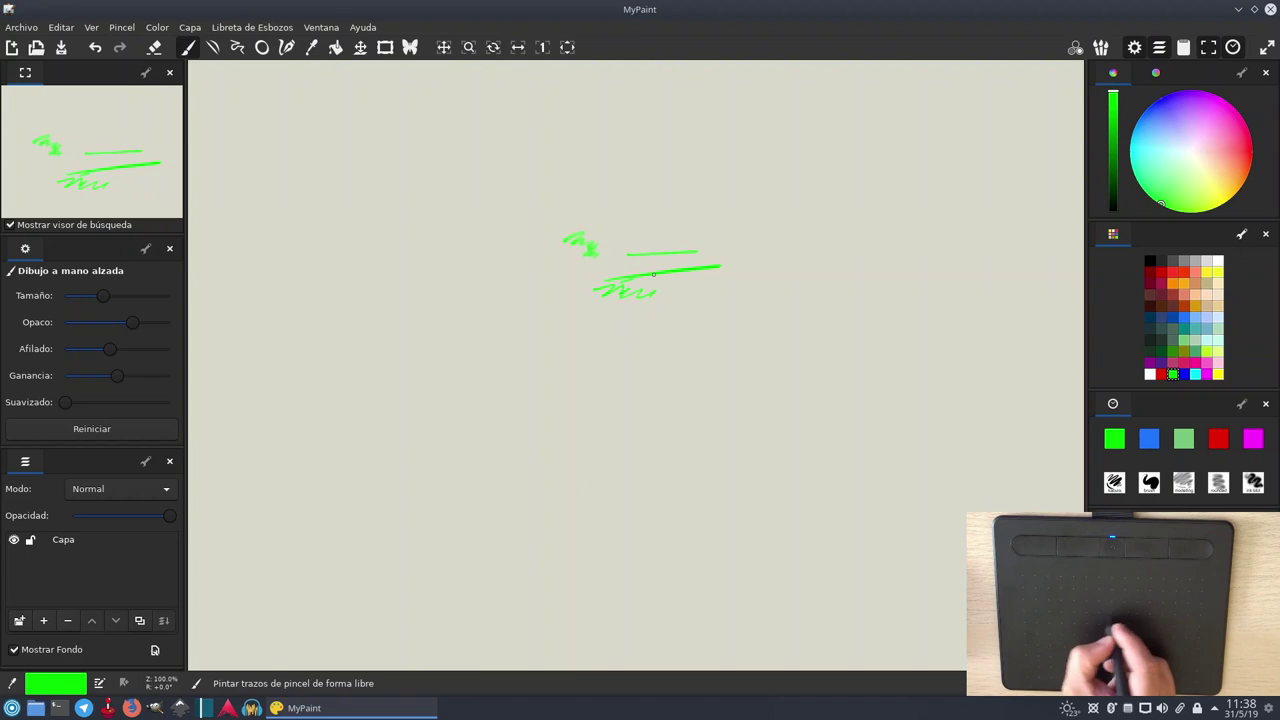
{"action": "left_click_drag", "start_coordinate": [632, 274], "coordinate": [676, 266]}
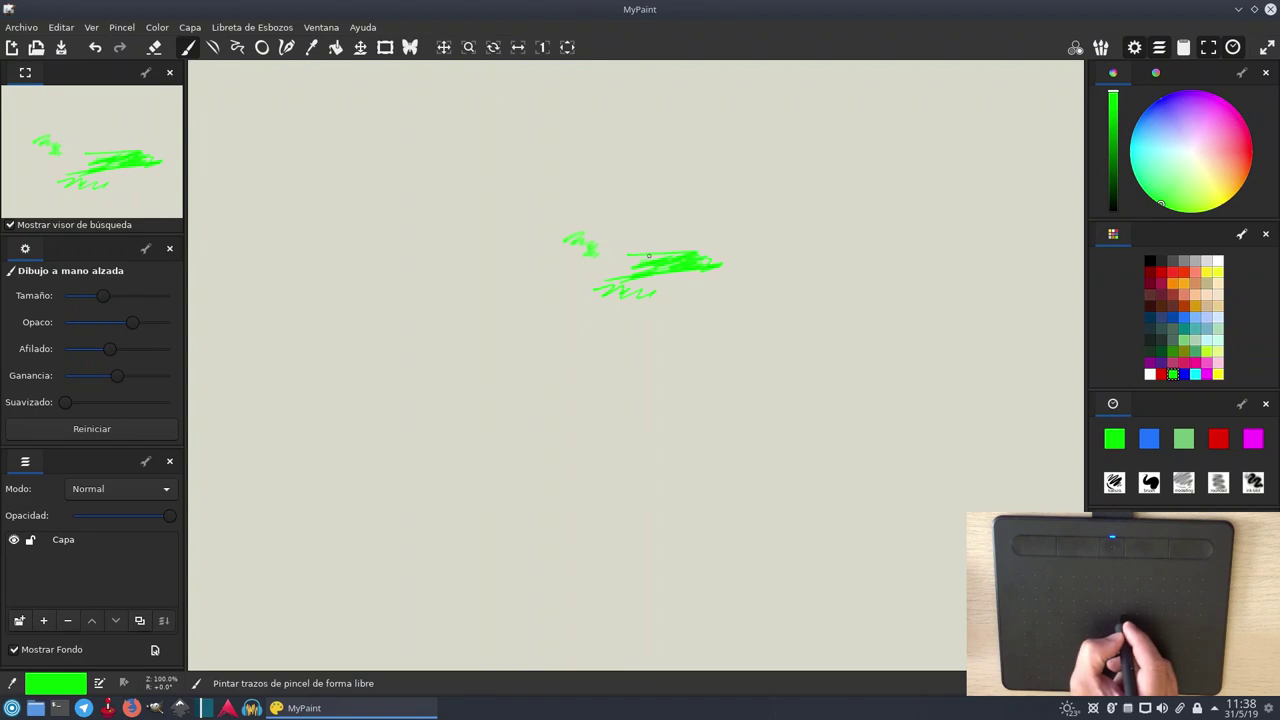
{"action": "left_click_drag", "start_coordinate": [630, 267], "coordinate": [647, 257]}
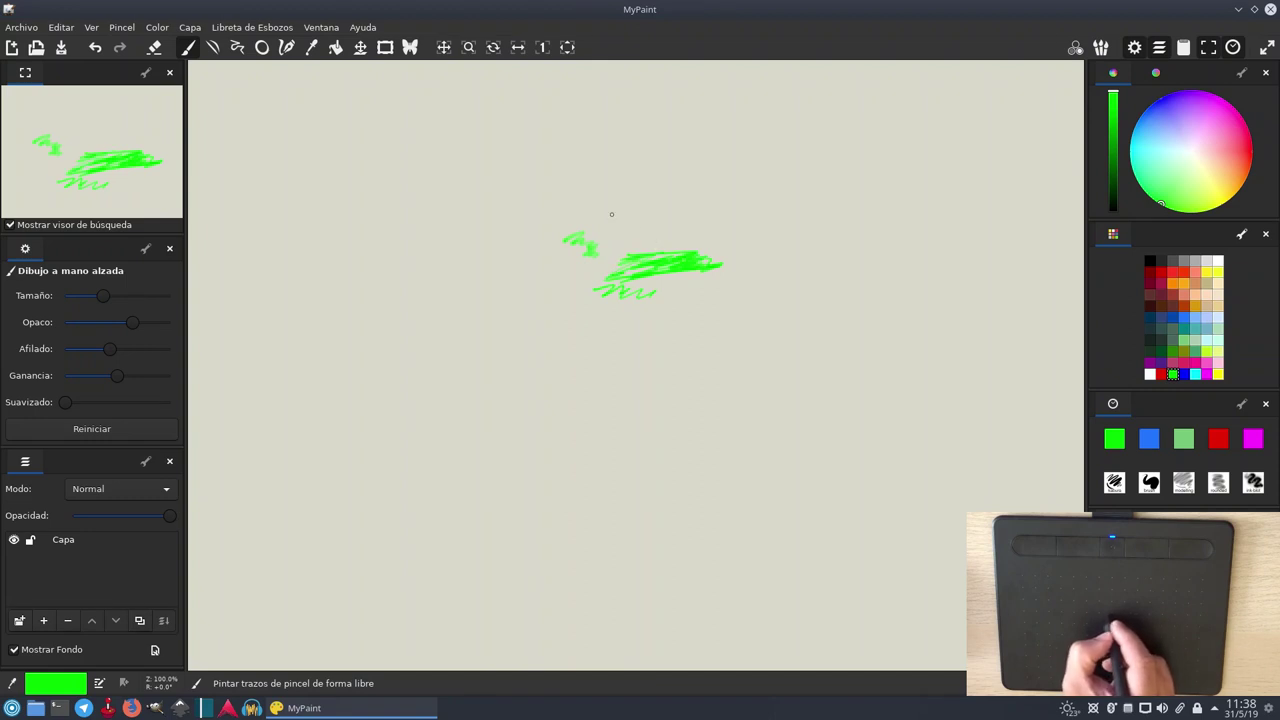
Sketch a green beaked creature's head above the shaded patch, with an eye, spiky brow, lower jaw, rounded back outline and short neck line.
{"action": "left_click_drag", "start_coordinate": [616, 226], "coordinate": [806, 188]}
{"action": "mouse_move", "coordinate": [653, 231]}
{"action": "left_mouse_down"}
{"action": "mouse_move", "coordinate": [729, 252]}
{"action": "mouse_move", "coordinate": [799, 232]}
{"action": "mouse_move", "coordinate": [822, 205]}
{"action": "left_mouse_up"}
{"action": "mouse_move", "coordinate": [676, 205]}
{"action": "left_mouse_down"}
{"action": "mouse_move", "coordinate": [735, 185]}
{"action": "mouse_move", "coordinate": [795, 187]}
{"action": "left_mouse_up"}
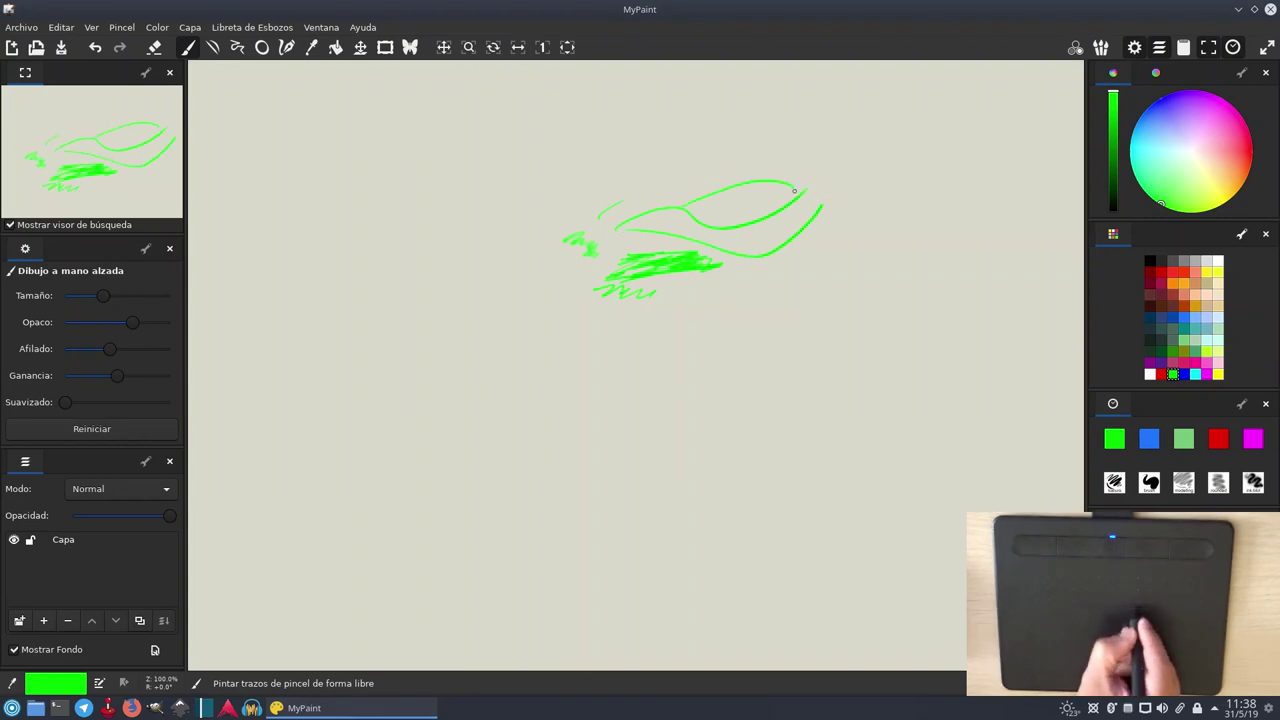
{"action": "left_click_drag", "start_coordinate": [714, 211], "coordinate": [733, 213]}
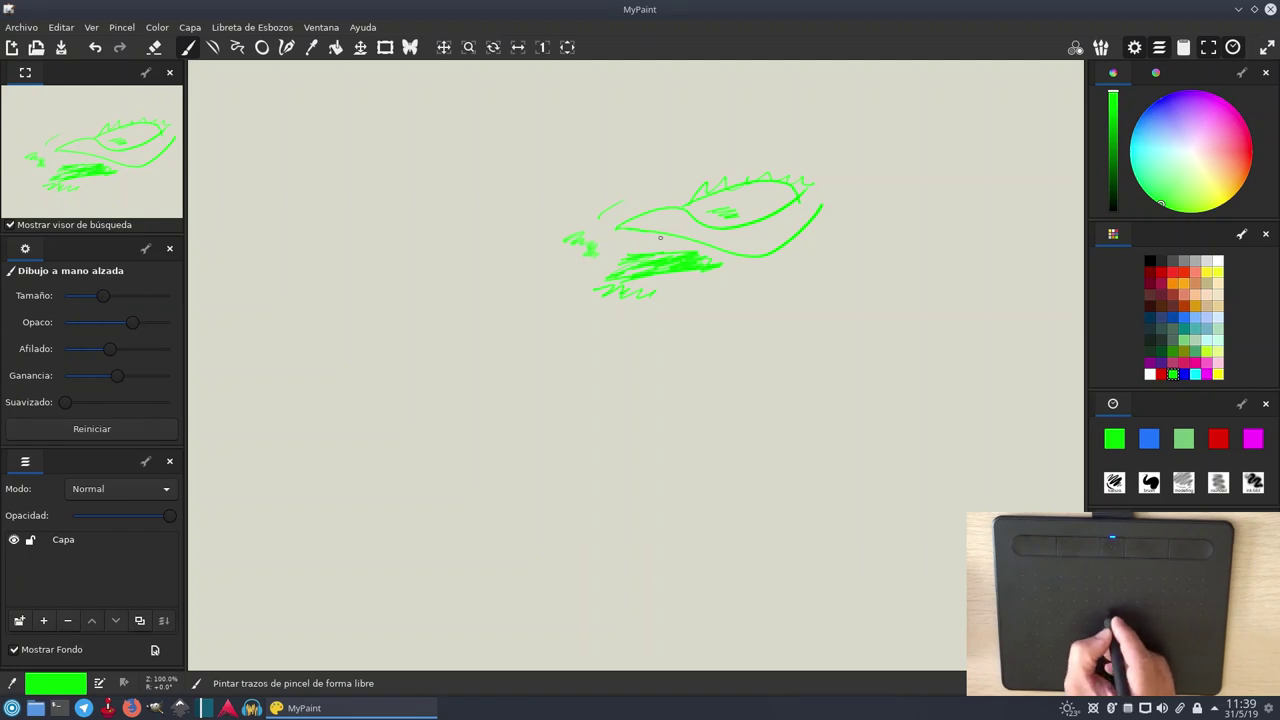
{"action": "mouse_move", "coordinate": [696, 266]}
{"action": "left_mouse_down"}
{"action": "mouse_move", "coordinate": [818, 286]}
{"action": "mouse_move", "coordinate": [838, 262]}
{"action": "left_mouse_up"}
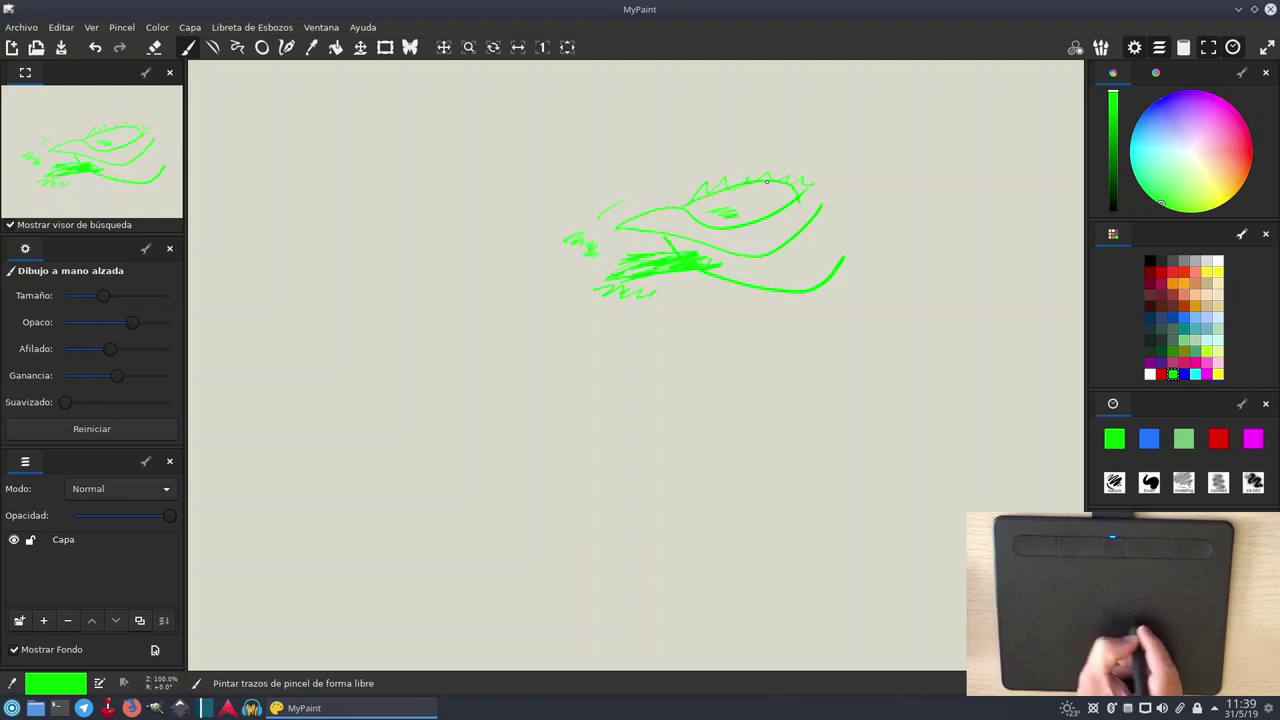
{"action": "mouse_move", "coordinate": [762, 155]}
{"action": "left_mouse_down"}
{"action": "mouse_move", "coordinate": [878, 245]}
{"action": "mouse_move", "coordinate": [842, 292]}
{"action": "left_mouse_up"}
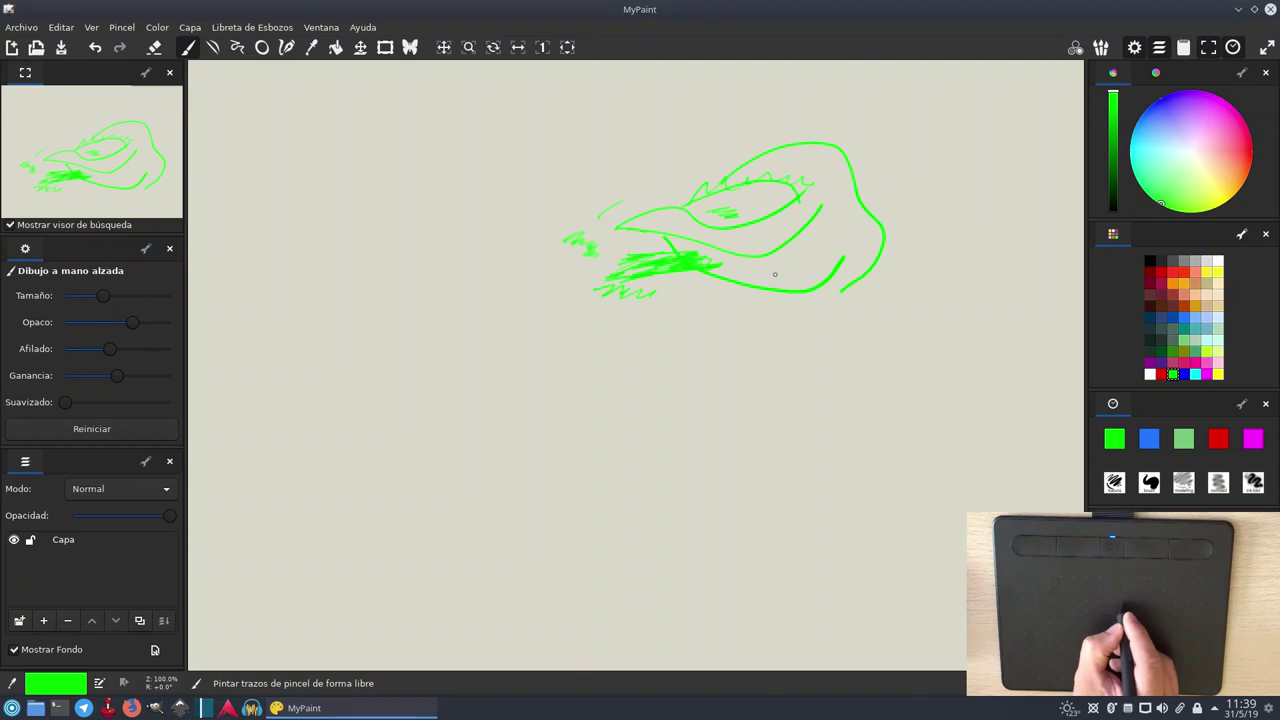
{"action": "left_click_drag", "start_coordinate": [745, 289], "coordinate": [709, 332]}
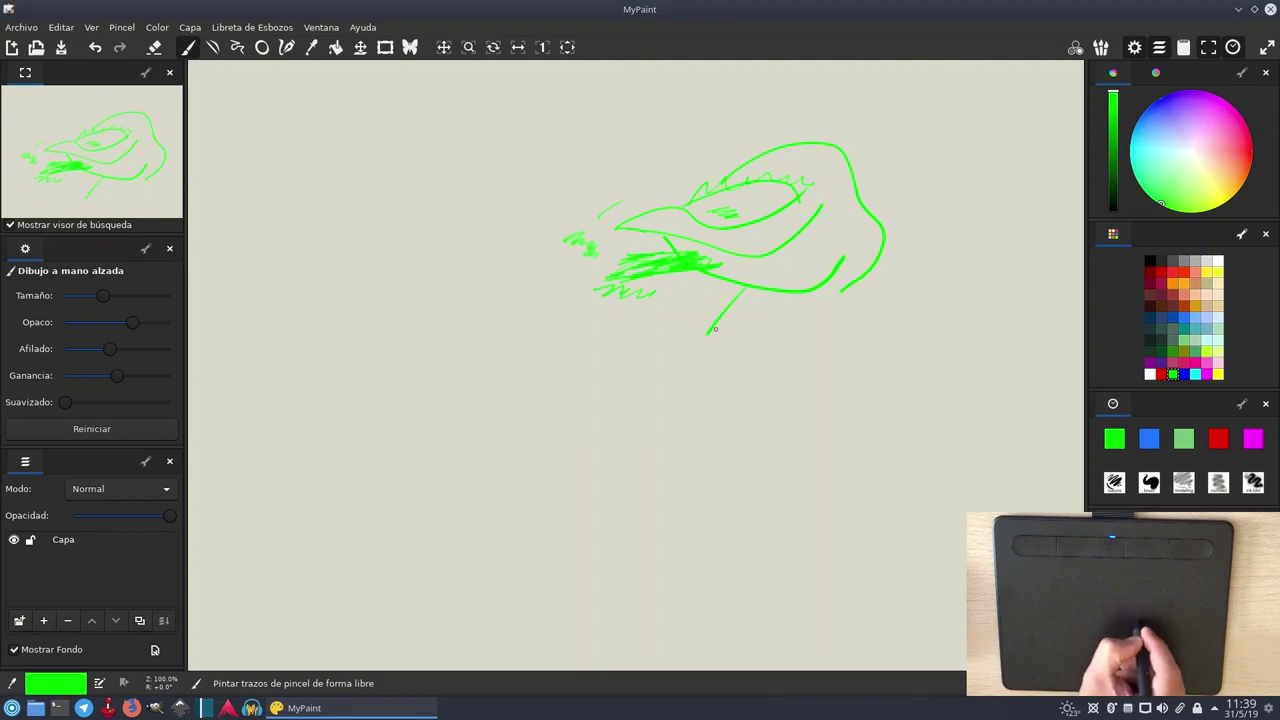
Switch to the recent blue colour and draw small zigzags and long wavy lines beneath and behind the green head.
{"action": "left_click", "coordinate": [1149, 438]}
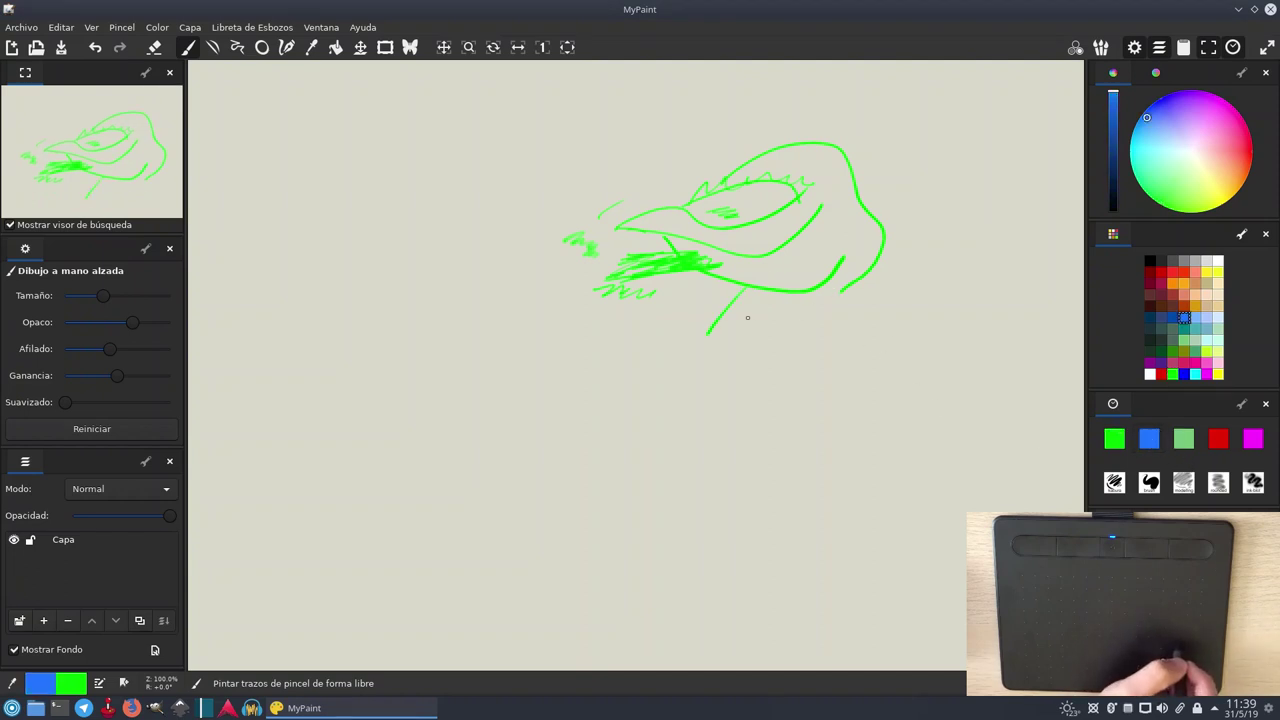
{"action": "left_click_drag", "start_coordinate": [749, 320], "coordinate": [799, 331]}
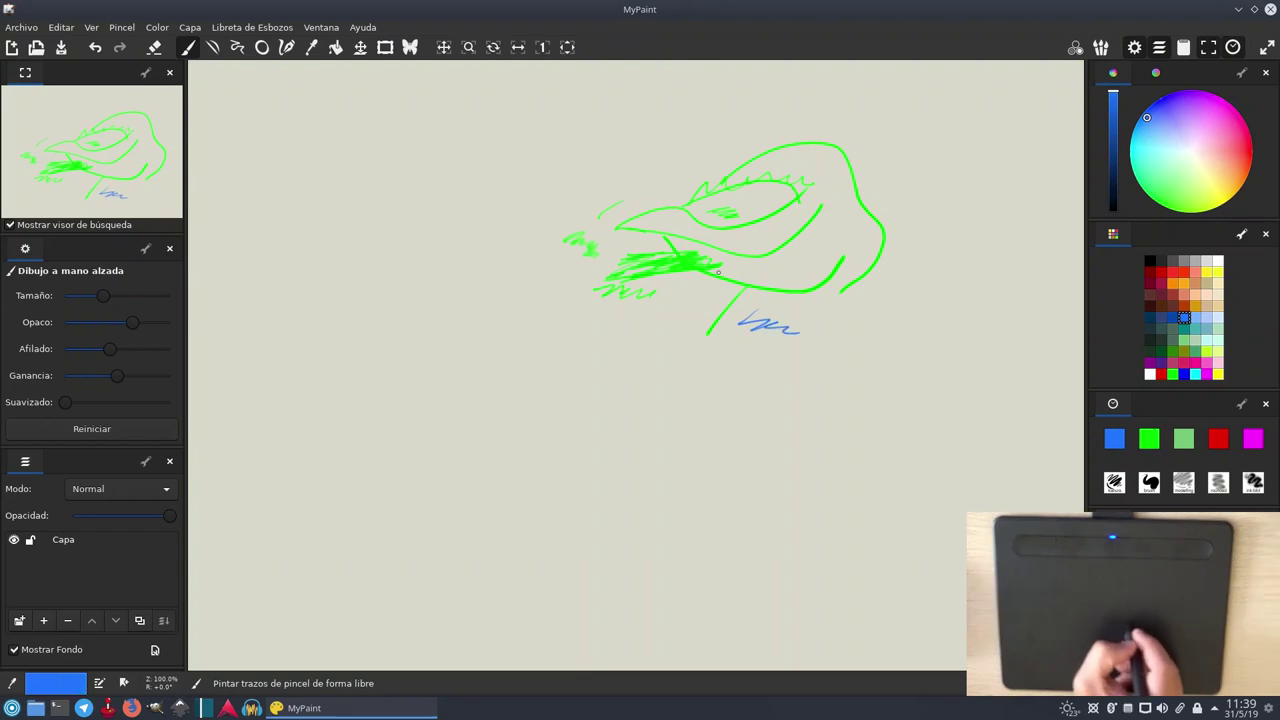
{"action": "mouse_move", "coordinate": [718, 296]}
{"action": "left_mouse_down"}
{"action": "mouse_move", "coordinate": [710, 314]}
{"action": "mouse_move", "coordinate": [915, 334]}
{"action": "left_mouse_up"}
{"action": "mouse_move", "coordinate": [806, 328]}
{"action": "left_mouse_down"}
{"action": "mouse_move", "coordinate": [928, 330]}
{"action": "mouse_move", "coordinate": [960, 292]}
{"action": "left_mouse_up"}
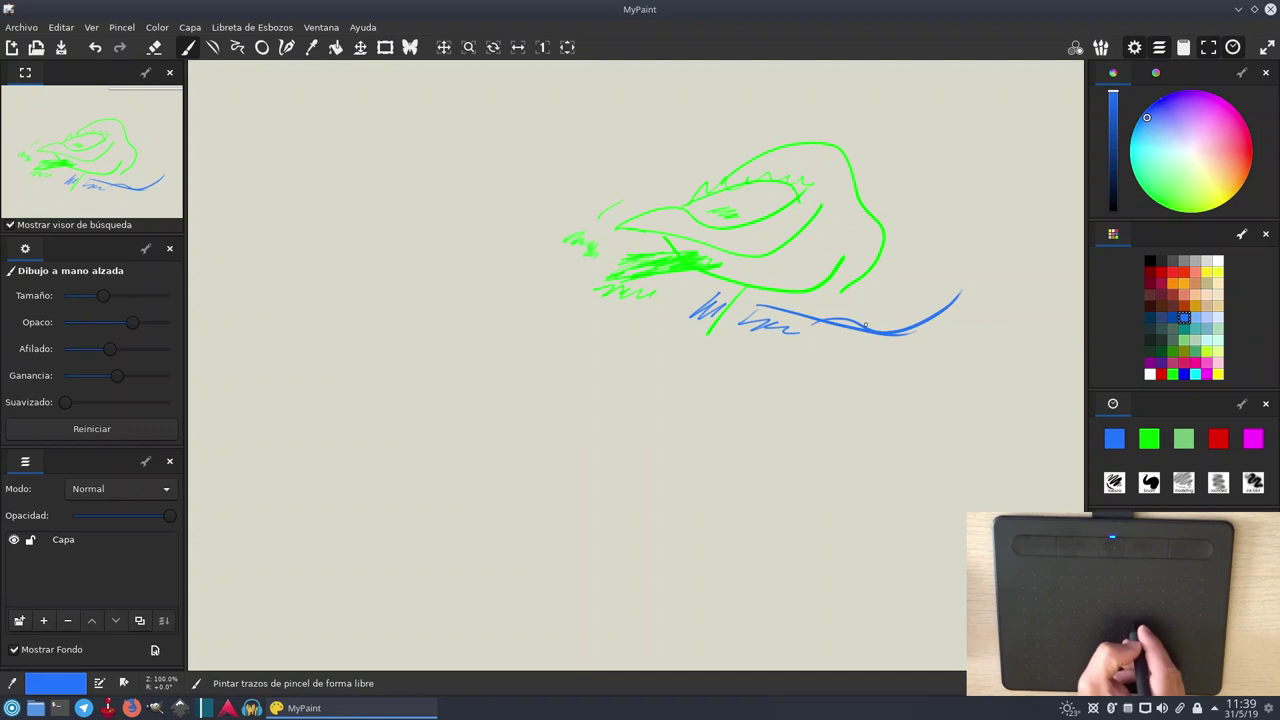
{"action": "left_click_drag", "start_coordinate": [860, 318], "coordinate": [1006, 239]}
{"action": "mouse_move", "coordinate": [906, 255]}
{"action": "left_mouse_down"}
{"action": "mouse_move", "coordinate": [994, 243]}
{"action": "mouse_move", "coordinate": [1082, 196]}
{"action": "left_mouse_up"}
{"action": "left_click_drag", "start_coordinate": [703, 354], "coordinate": [857, 340]}
{"action": "mouse_move", "coordinate": [643, 347]}
{"action": "left_mouse_down"}
{"action": "mouse_move", "coordinate": [692, 338]}
{"action": "mouse_move", "coordinate": [706, 398]}
{"action": "mouse_move", "coordinate": [757, 368]}
{"action": "left_mouse_up"}
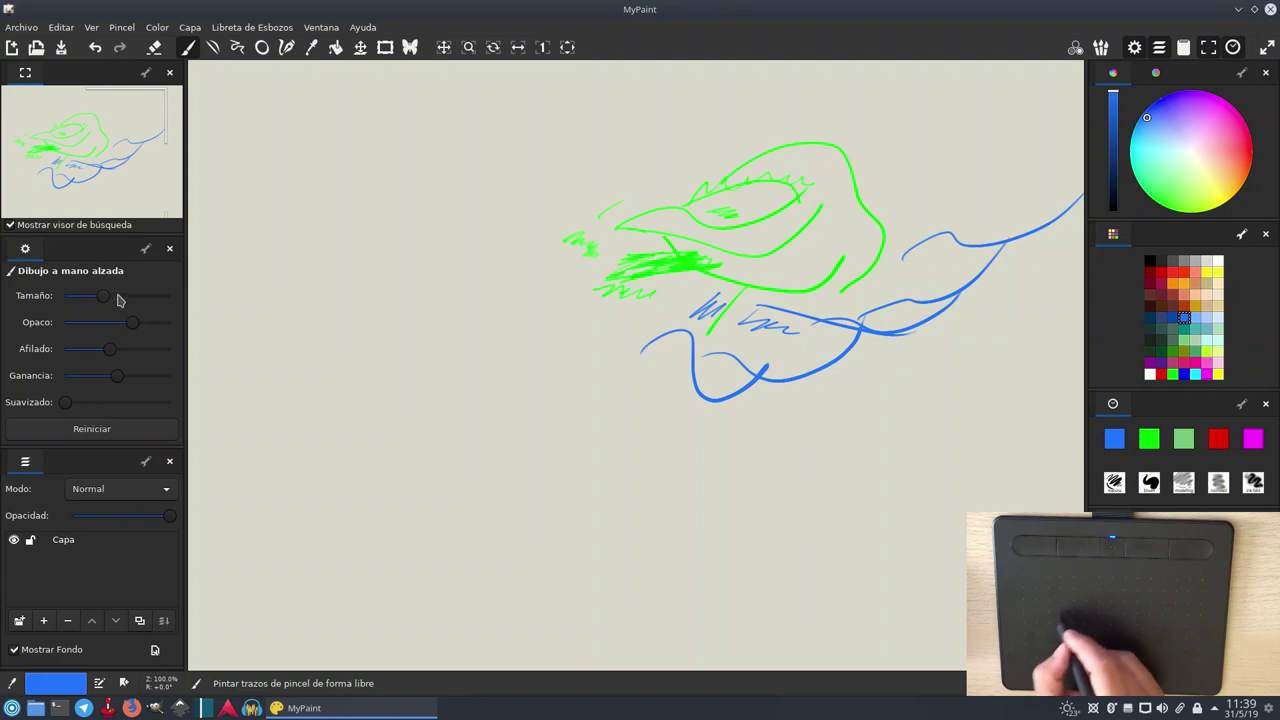
Enlarge the brush and paint a fan of thick curved blue strokes in the empty area in front of the green head.
{"action": "left_click_drag", "start_coordinate": [104, 296], "coordinate": [126, 296]}
{"action": "mouse_move", "coordinate": [277, 276]}
{"action": "left_mouse_down"}
{"action": "mouse_move", "coordinate": [299, 253]}
{"action": "mouse_move", "coordinate": [402, 256]}
{"action": "mouse_move", "coordinate": [436, 205]}
{"action": "mouse_move", "coordinate": [435, 173]}
{"action": "left_mouse_up"}
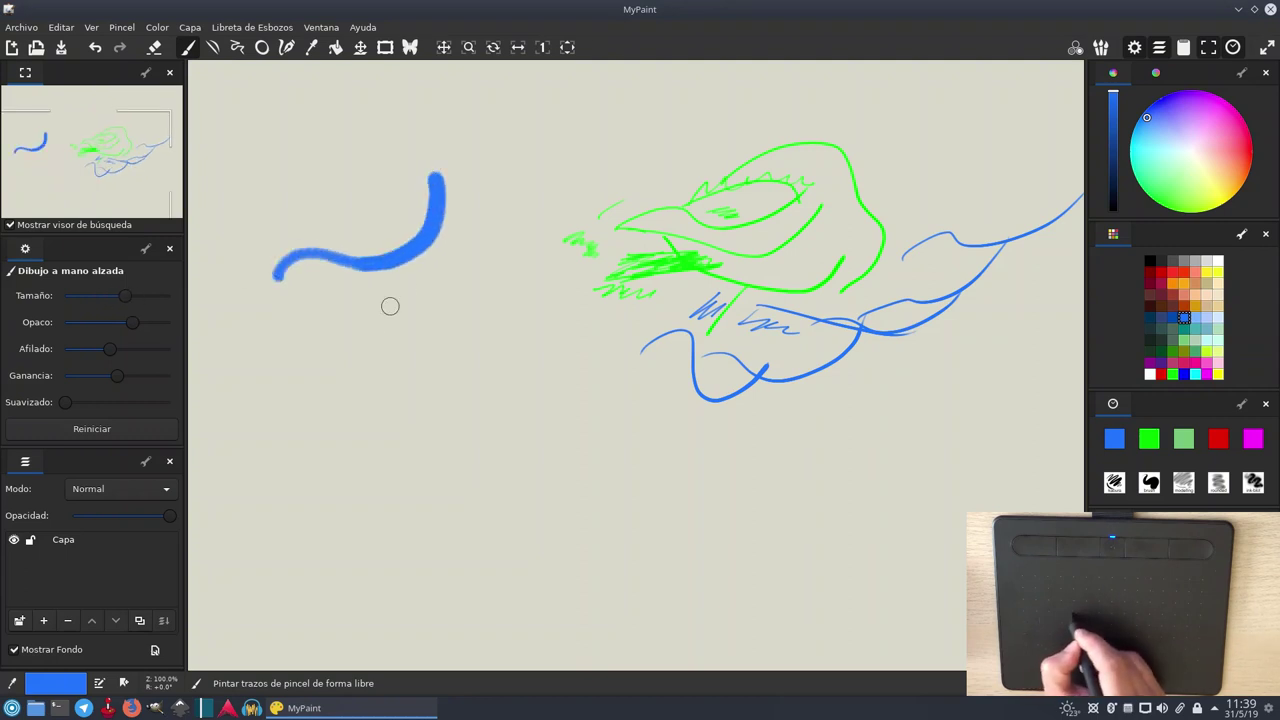
{"action": "mouse_move", "coordinate": [311, 331]}
{"action": "left_mouse_down"}
{"action": "mouse_move", "coordinate": [357, 309]}
{"action": "mouse_move", "coordinate": [443, 303]}
{"action": "mouse_move", "coordinate": [496, 210]}
{"action": "left_mouse_up"}
{"action": "mouse_move", "coordinate": [335, 383]}
{"action": "left_mouse_down"}
{"action": "mouse_move", "coordinate": [368, 354]}
{"action": "mouse_move", "coordinate": [493, 315]}
{"action": "mouse_move", "coordinate": [519, 286]}
{"action": "mouse_move", "coordinate": [540, 198]}
{"action": "left_mouse_up"}
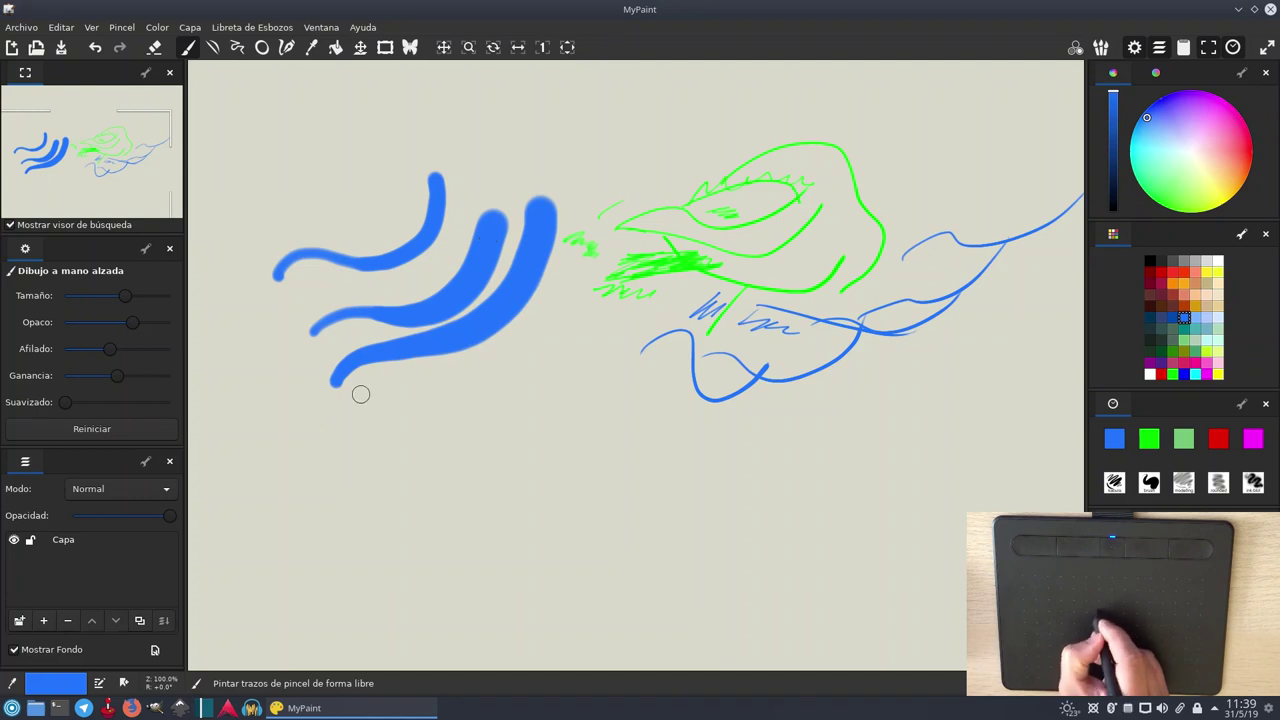
{"action": "mouse_move", "coordinate": [345, 332]}
{"action": "left_mouse_down"}
{"action": "mouse_move", "coordinate": [455, 304]}
{"action": "mouse_move", "coordinate": [528, 203]}
{"action": "left_mouse_up"}
{"action": "mouse_move", "coordinate": [323, 297]}
{"action": "left_mouse_down"}
{"action": "mouse_move", "coordinate": [400, 277]}
{"action": "mouse_move", "coordinate": [477, 218]}
{"action": "mouse_move", "coordinate": [490, 185]}
{"action": "left_mouse_up"}
{"action": "mouse_move", "coordinate": [420, 262]}
{"action": "left_mouse_down"}
{"action": "mouse_move", "coordinate": [479, 181]}
{"action": "mouse_move", "coordinate": [453, 207]}
{"action": "mouse_move", "coordinate": [463, 184]}
{"action": "mouse_move", "coordinate": [454, 195]}
{"action": "mouse_move", "coordinate": [555, 196]}
{"action": "left_mouse_up"}
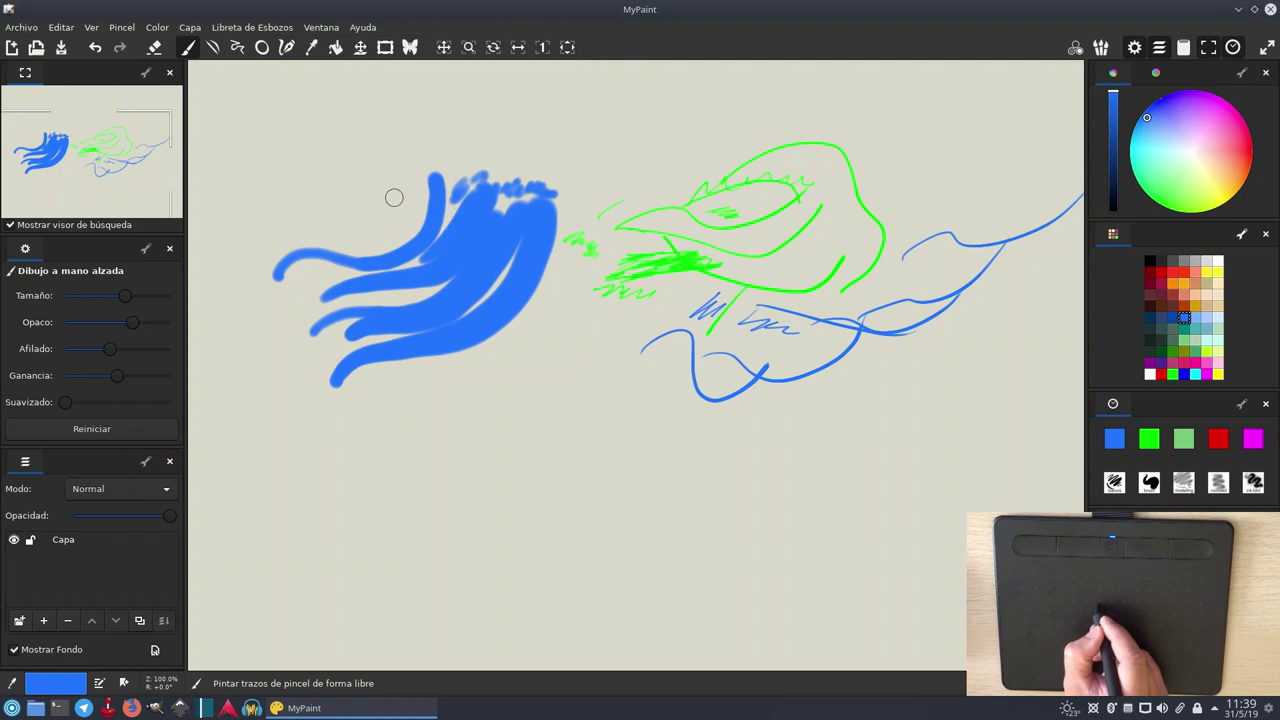
Add blue dabs along the fan's upper edge and more curved strokes, filling the gaps into a solid shape with separate tips.
{"action": "mouse_move", "coordinate": [424, 172]}
{"action": "left_mouse_down"}
{"action": "mouse_move", "coordinate": [403, 235]}
{"action": "mouse_move", "coordinate": [468, 174]}
{"action": "mouse_move", "coordinate": [456, 167]}
{"action": "mouse_move", "coordinate": [441, 178]}
{"action": "mouse_move", "coordinate": [492, 167]}
{"action": "mouse_move", "coordinate": [538, 180]}
{"action": "left_mouse_up"}
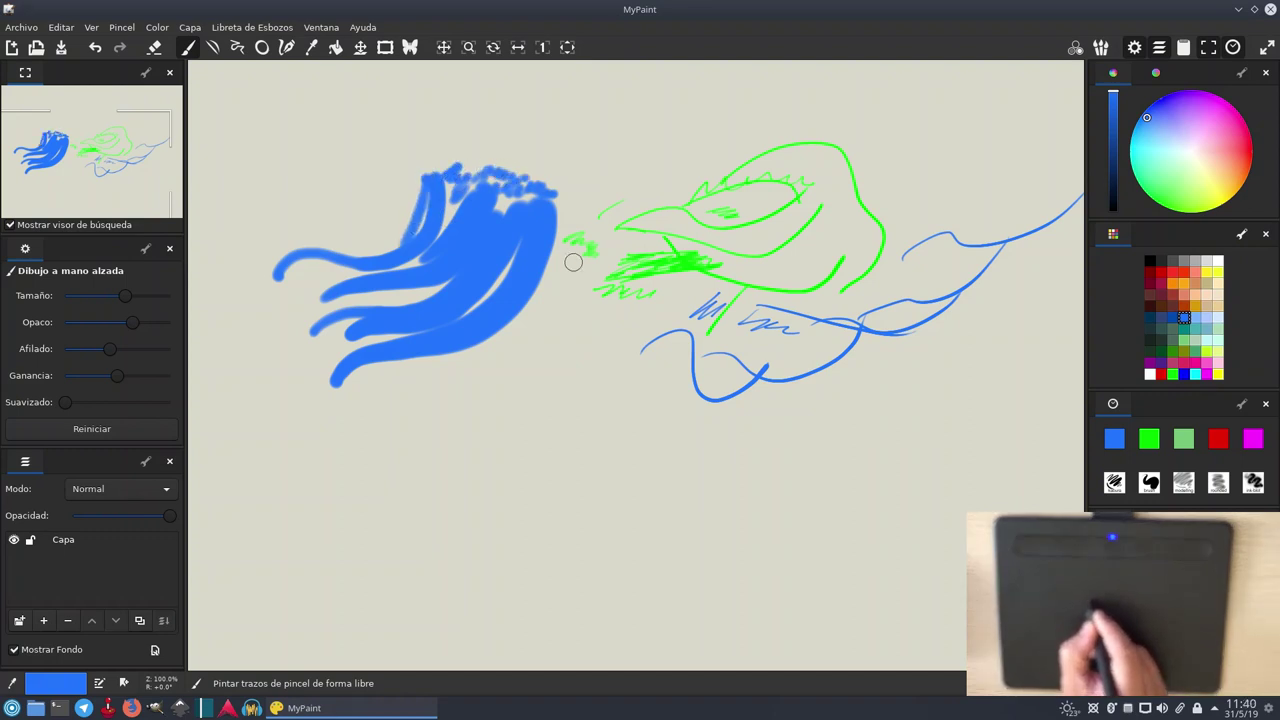
{"action": "left_click_drag", "start_coordinate": [322, 352], "coordinate": [359, 321]}
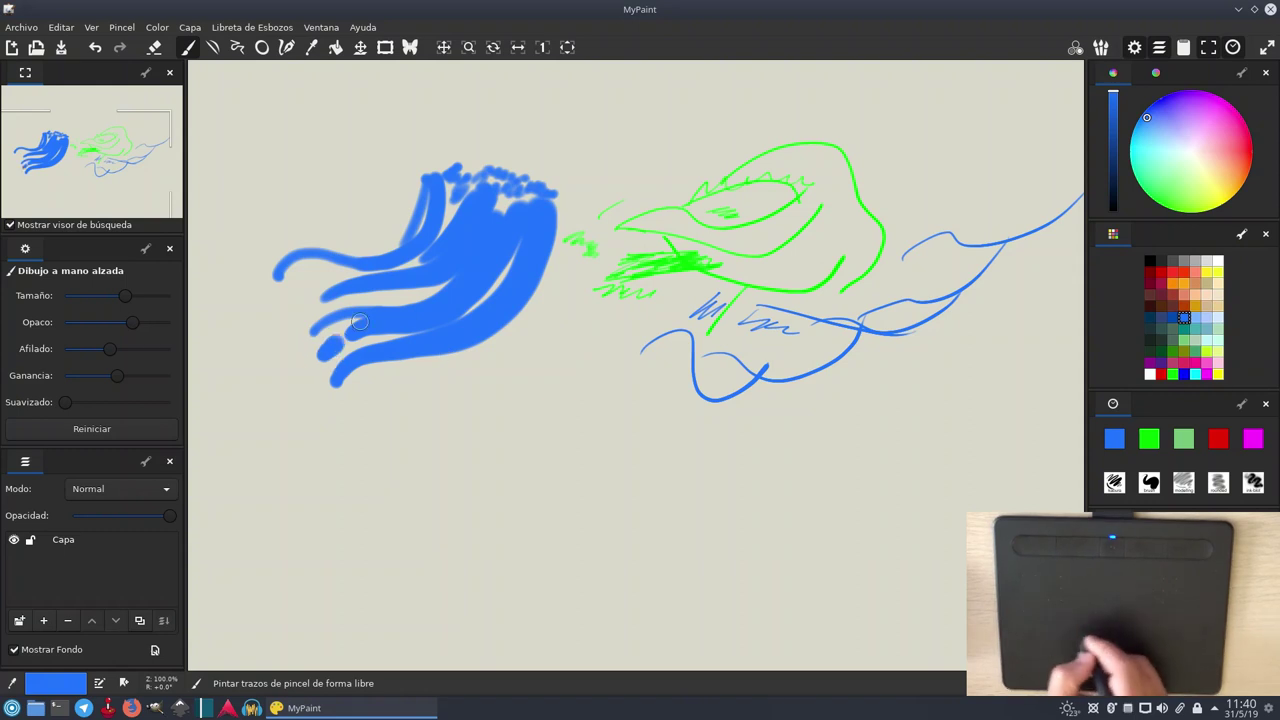
{"action": "mouse_move", "coordinate": [297, 286]}
{"action": "left_mouse_down"}
{"action": "mouse_move", "coordinate": [408, 262]}
{"action": "mouse_move", "coordinate": [421, 288]}
{"action": "mouse_move", "coordinate": [387, 266]}
{"action": "mouse_move", "coordinate": [437, 249]}
{"action": "mouse_move", "coordinate": [462, 188]}
{"action": "left_mouse_up"}
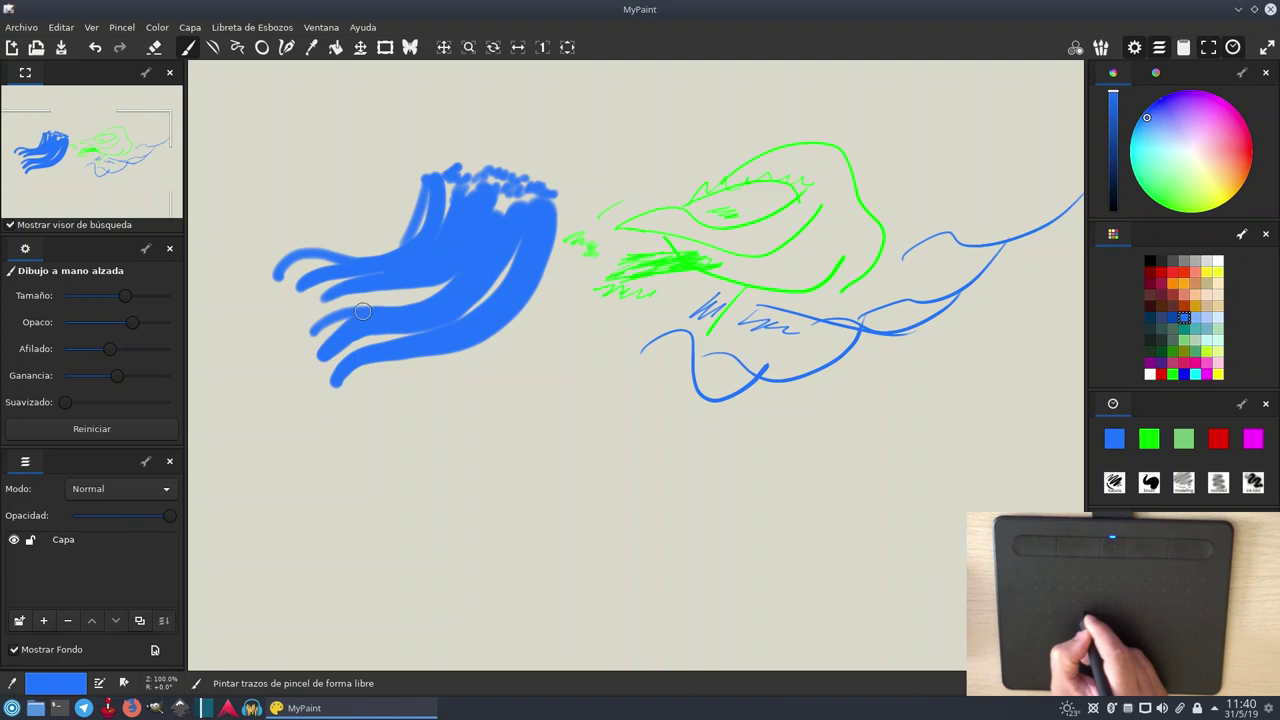
{"action": "left_click_drag", "start_coordinate": [305, 313], "coordinate": [450, 282]}
{"action": "mouse_move", "coordinate": [457, 330]}
{"action": "left_mouse_down"}
{"action": "mouse_move", "coordinate": [515, 266]}
{"action": "mouse_move", "coordinate": [503, 274]}
{"action": "left_mouse_up"}
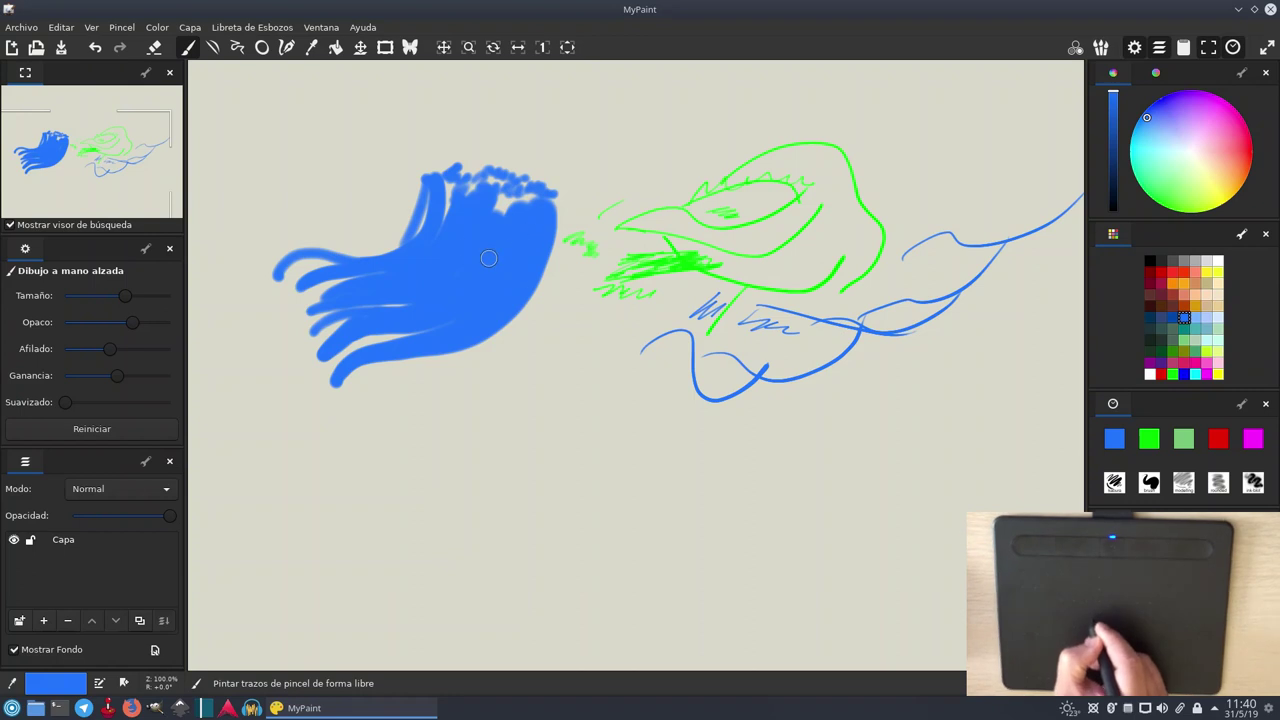
{"action": "mouse_move", "coordinate": [418, 242]}
{"action": "left_mouse_down"}
{"action": "mouse_move", "coordinate": [439, 188]}
{"action": "mouse_move", "coordinate": [460, 179]}
{"action": "mouse_move", "coordinate": [460, 194]}
{"action": "mouse_move", "coordinate": [480, 186]}
{"action": "mouse_move", "coordinate": [504, 212]}
{"action": "mouse_move", "coordinate": [524, 194]}
{"action": "mouse_move", "coordinate": [535, 204]}
{"action": "mouse_move", "coordinate": [459, 182]}
{"action": "left_mouse_up"}
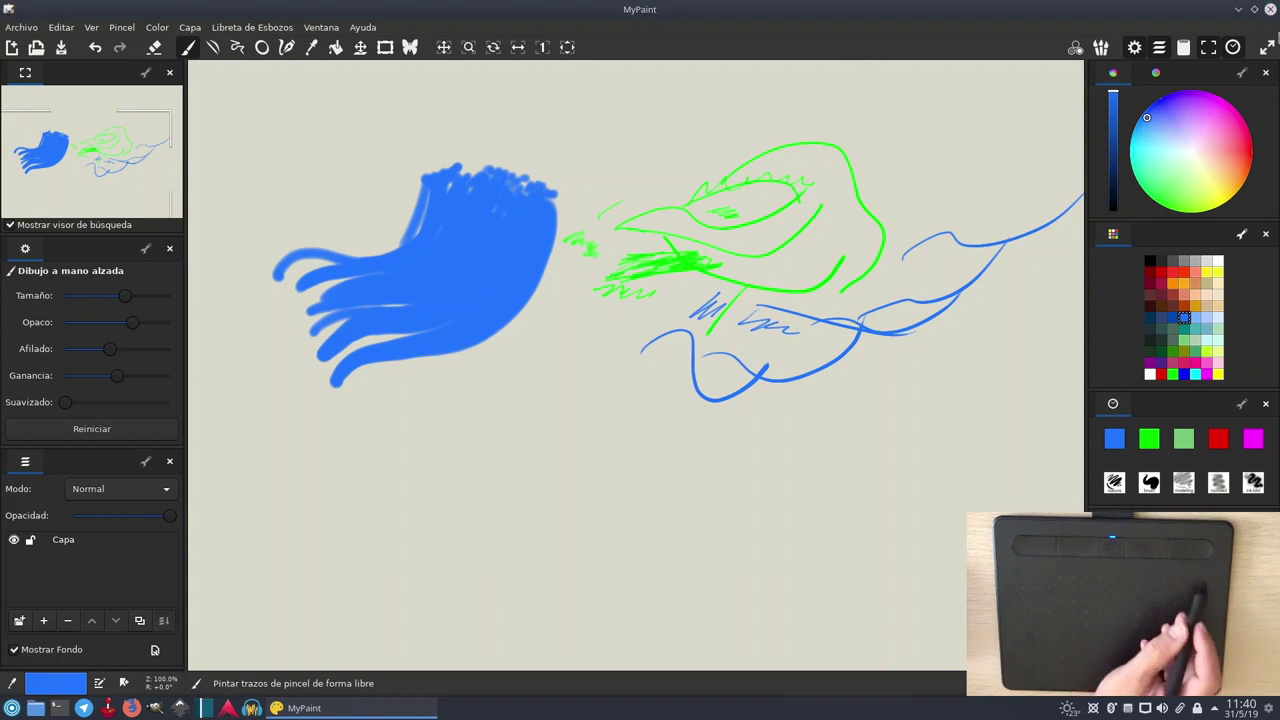
Close MyPaint and discard the drawing, moving the window to reach the off-screen confirmation dialog.
{"action": "left_click", "coordinate": [1270, 8]}
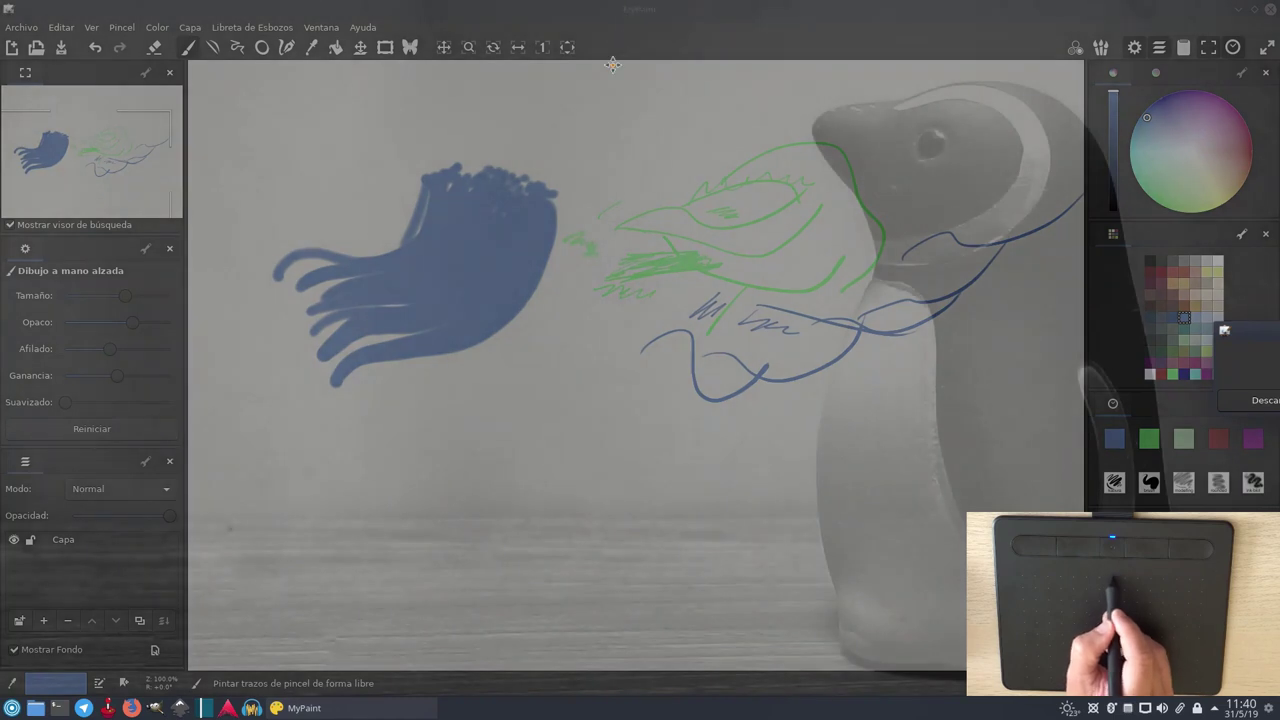
{"action": "left_click_drag", "start_coordinate": [612, 65], "coordinate": [602, 108]}
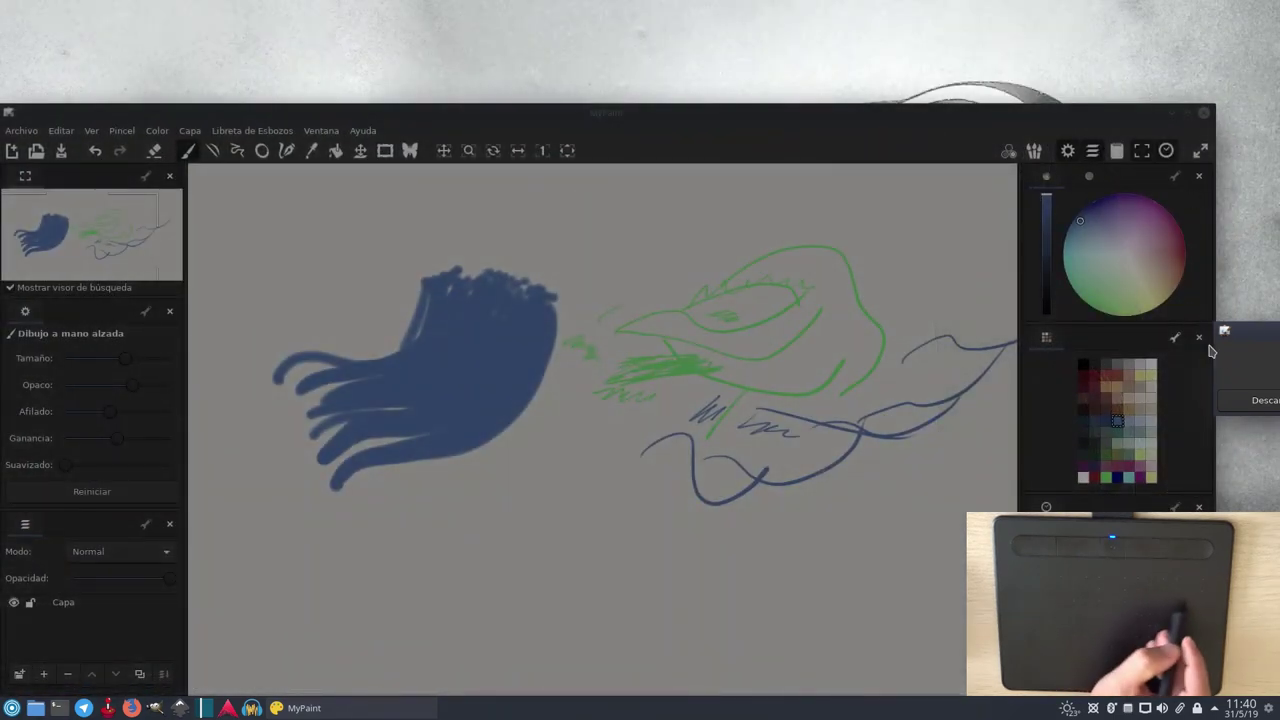
{"action": "left_click", "coordinate": [1240, 404]}
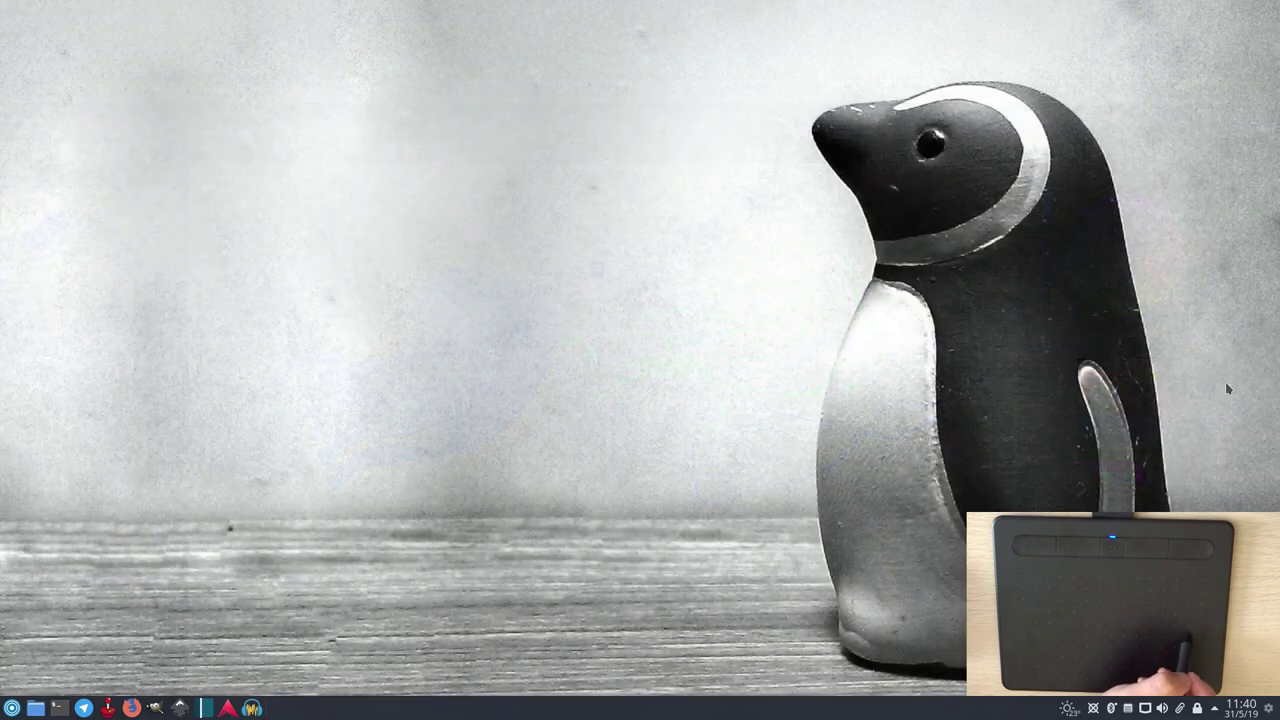